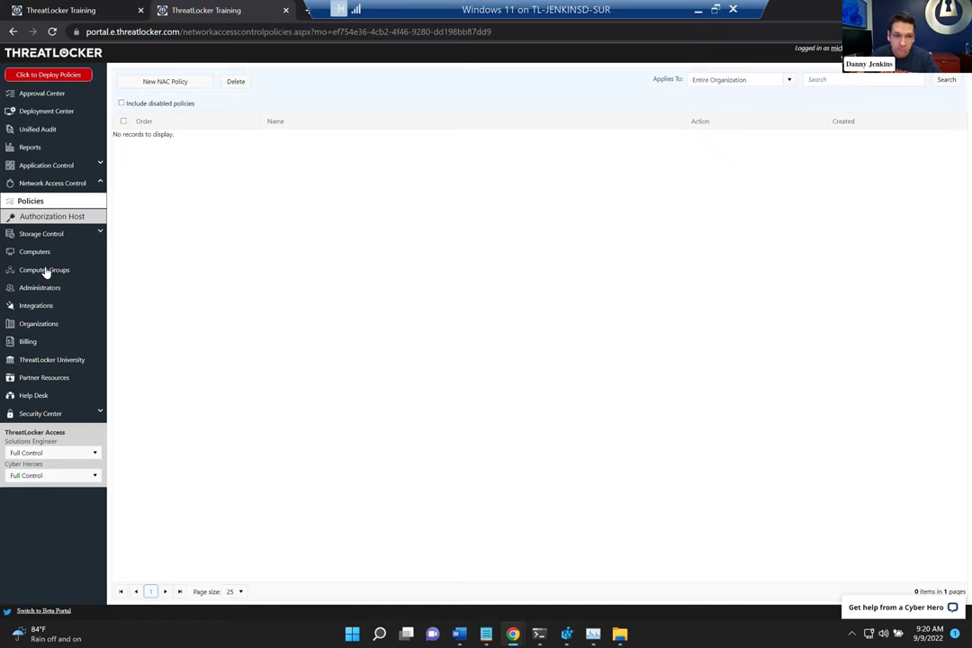
# Filter the network access control policies first by the Workstations group and finally by the Servers group.
pyautogui.click(734, 80)
pyautogui.click(713, 159)
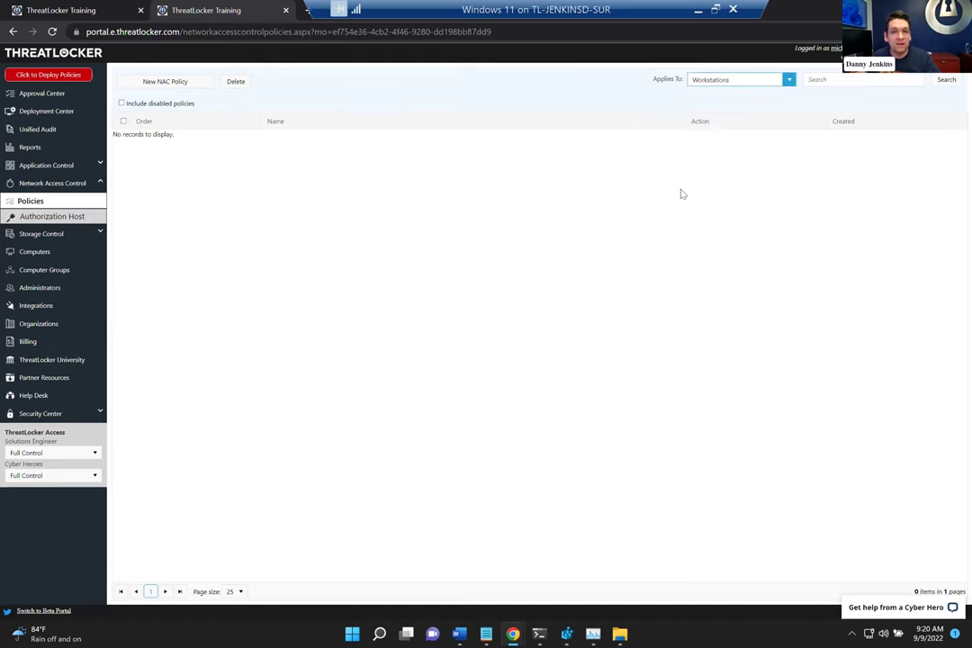
pyautogui.click(747, 80)
pyautogui.click(704, 135)
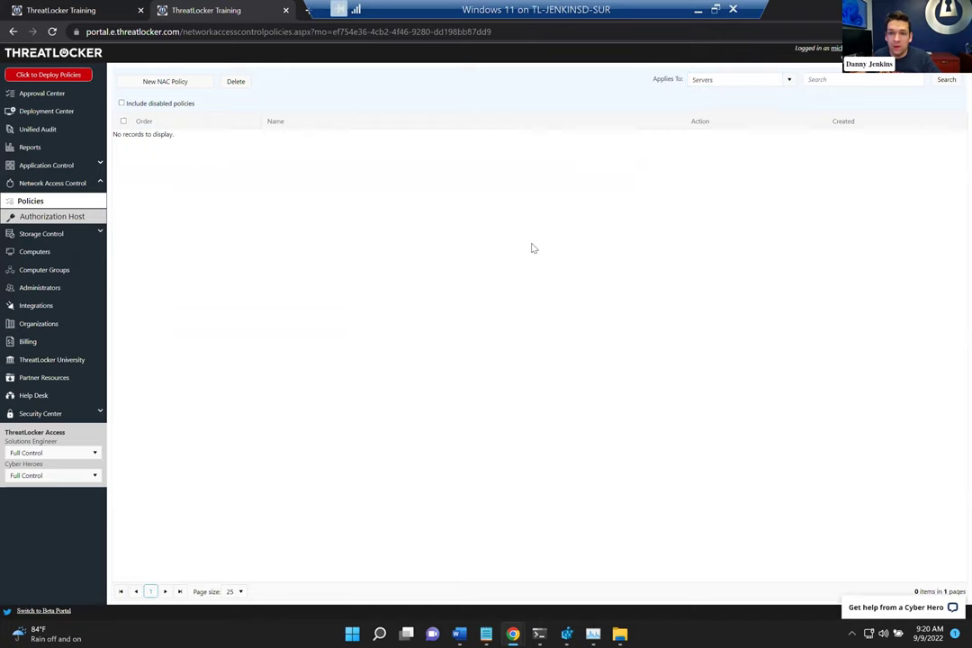
# Start a new NAC policy for the Servers group and name it Allow LDAP.
pyautogui.click(157, 82)
pyautogui.moveTo(76, 11); pyautogui.dragTo(167, 21)
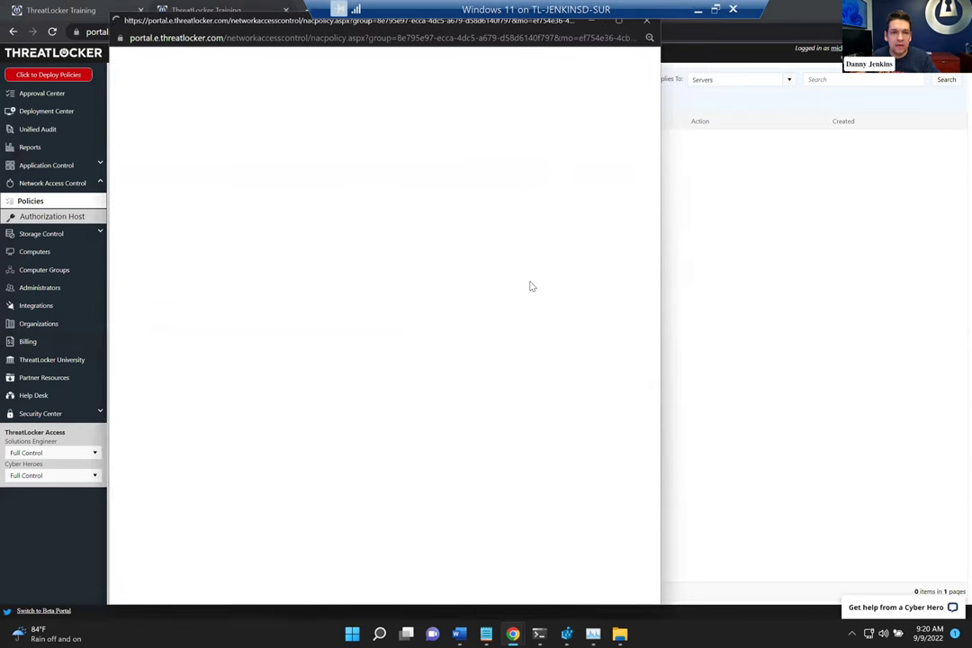
pyautogui.click(178, 122)
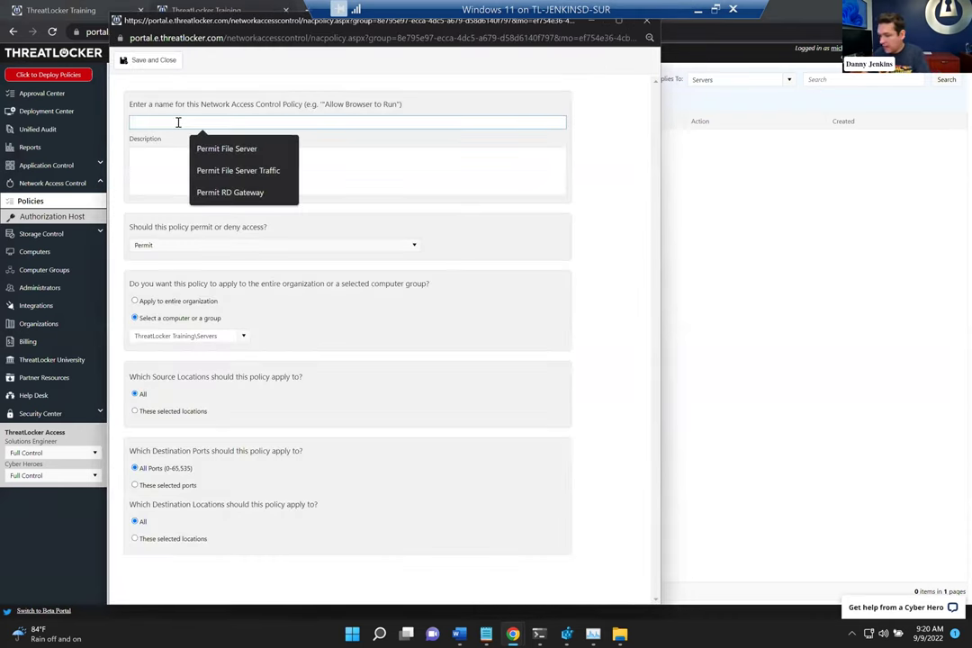
pyautogui.write('Allow')
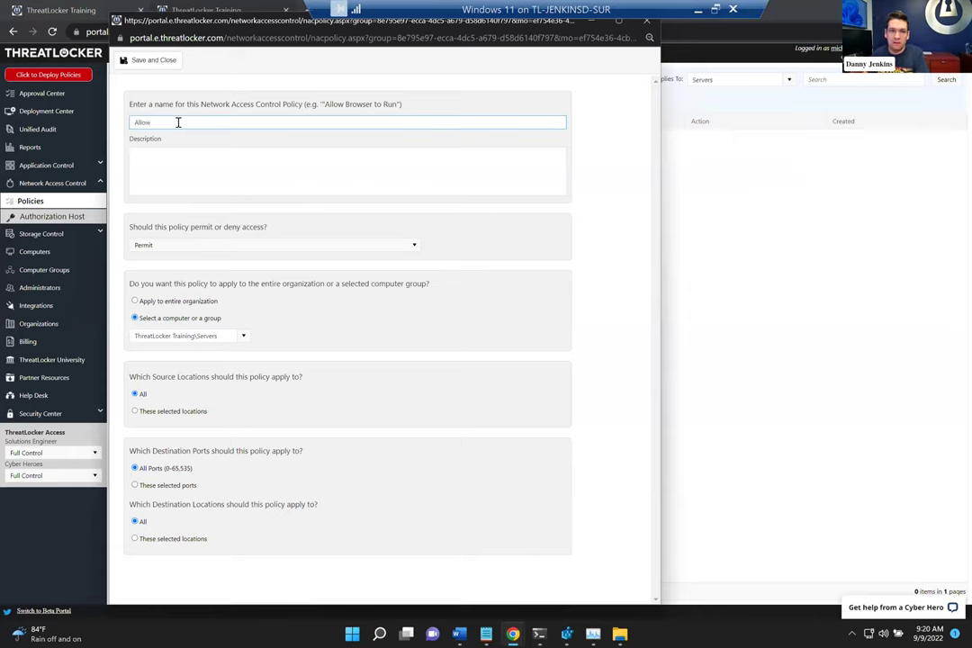
pyautogui.write(' LDAP')
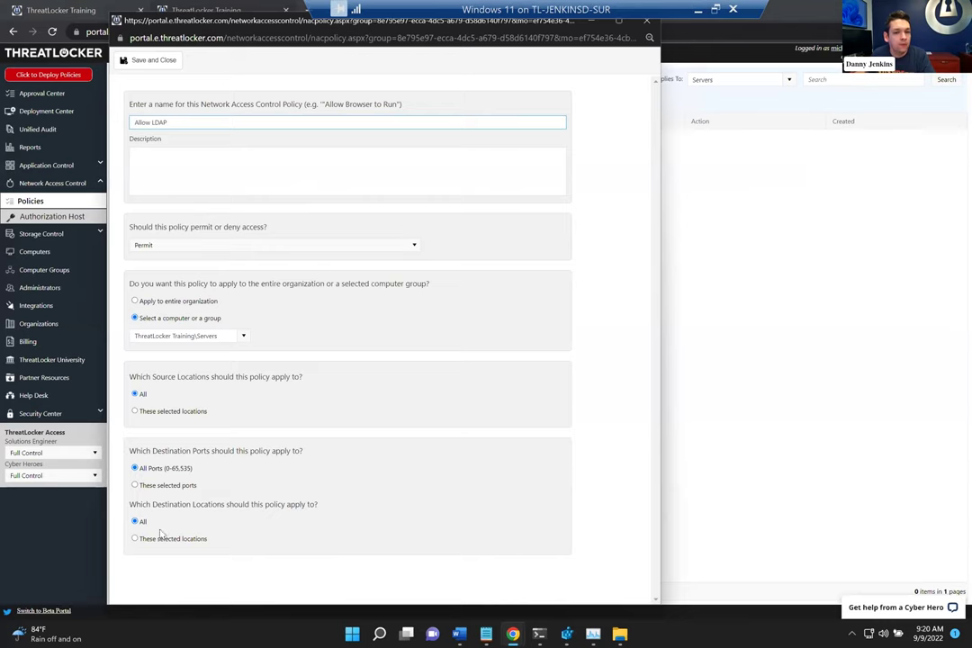
# Restrict the policy to selected source locations and limit its destination ports to 389 and 3268.
pyautogui.click(167, 410)
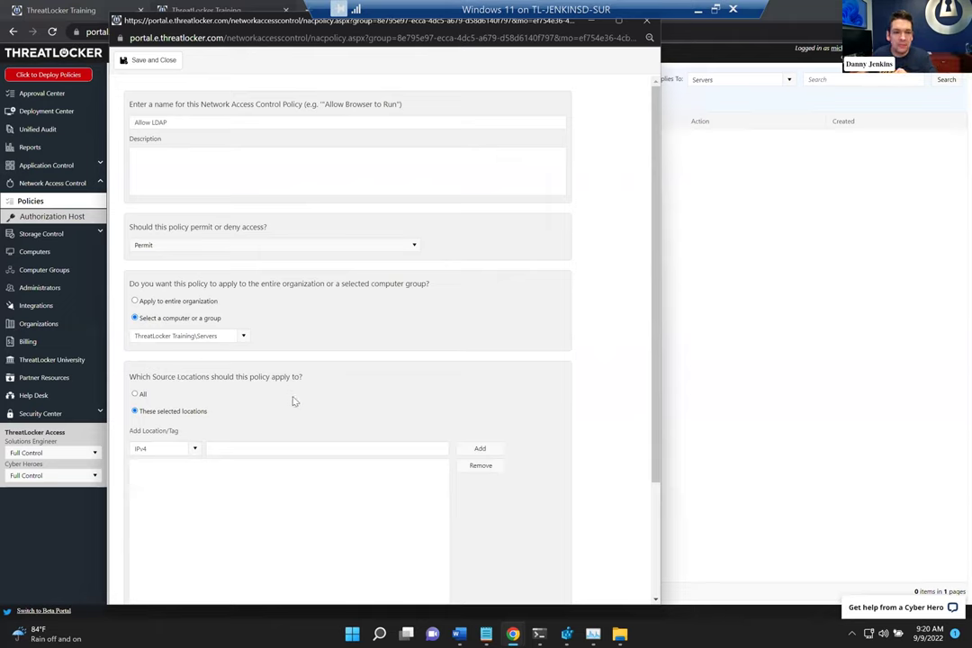
pyautogui.scroll(-1, 291, 396)
pyautogui.scroll(-1, 153, 504)
pyautogui.click(171, 521)
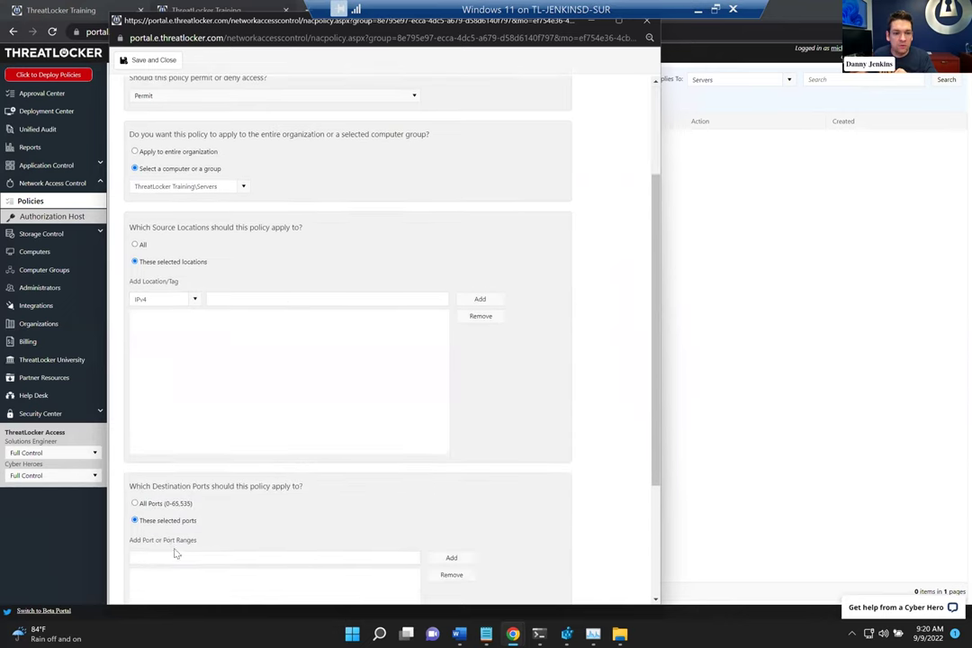
pyautogui.click(172, 556)
pyautogui.write('389')
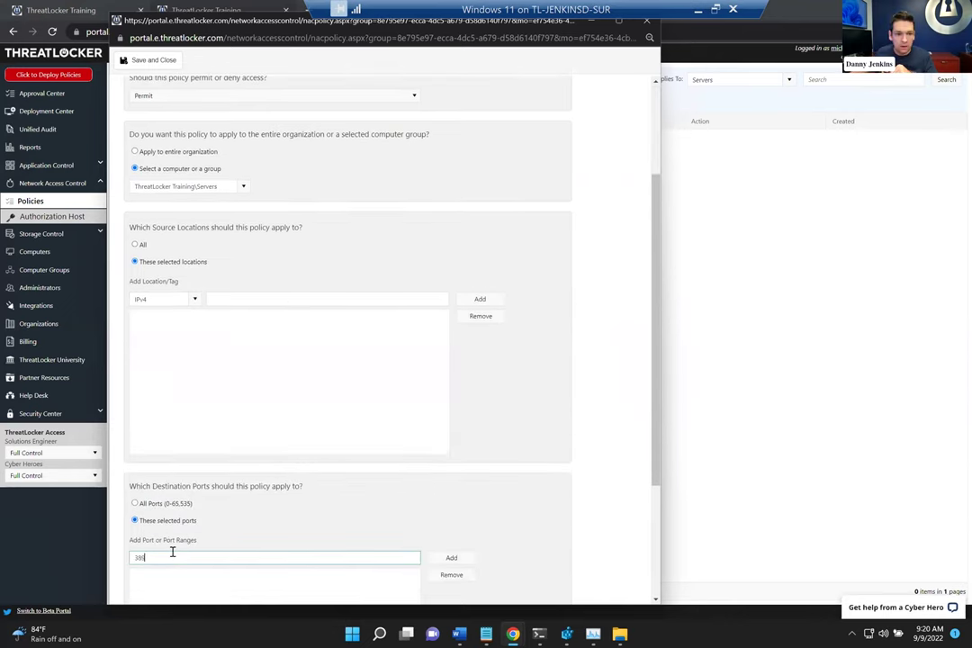
pyautogui.click(442, 560)
pyautogui.hotkey('ctrl', 'a')
pyautogui.press('BackSpace')
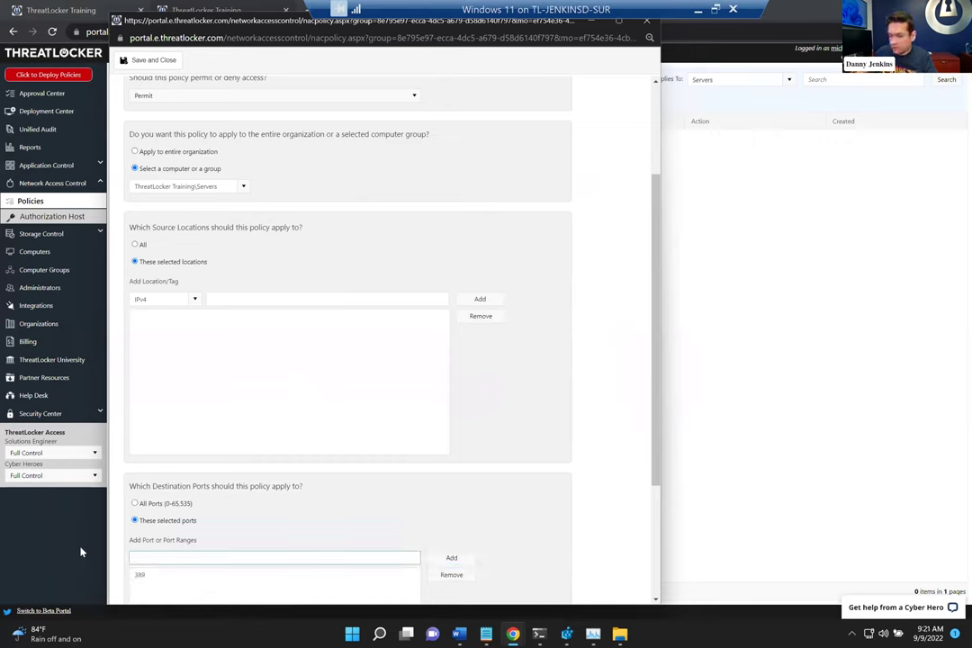
pyautogui.write('3268')
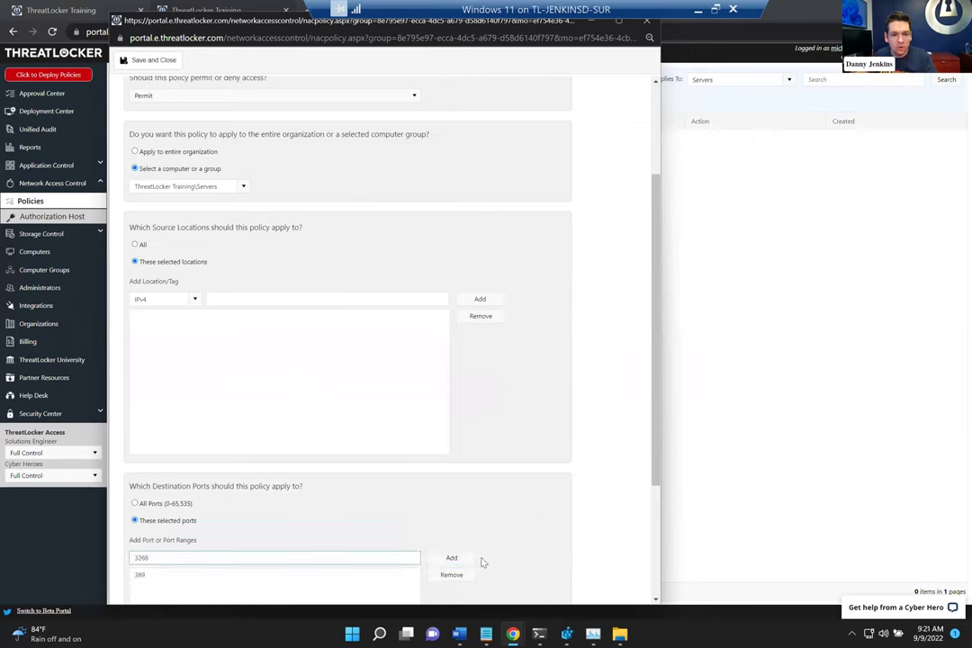
pyautogui.click(453, 558)
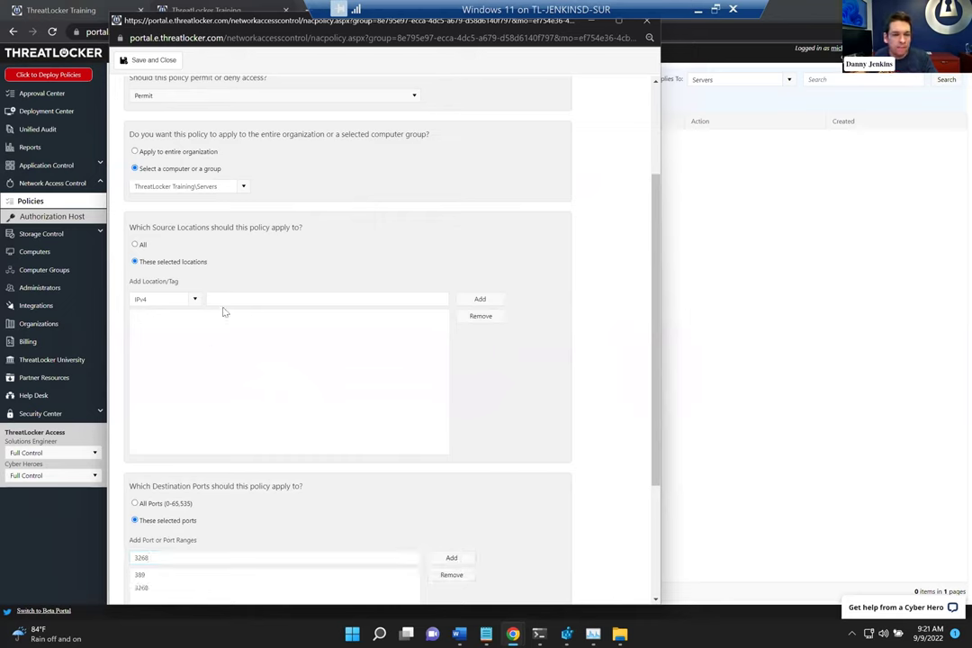
# Set the policy's source locations back to All.
pyautogui.click(195, 299)
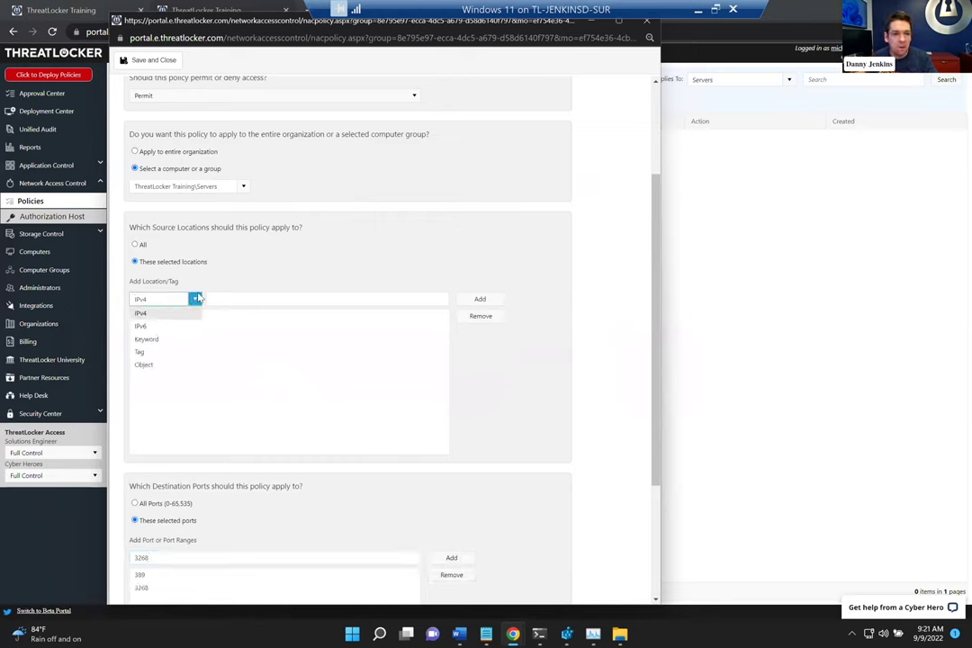
pyautogui.click(135, 244)
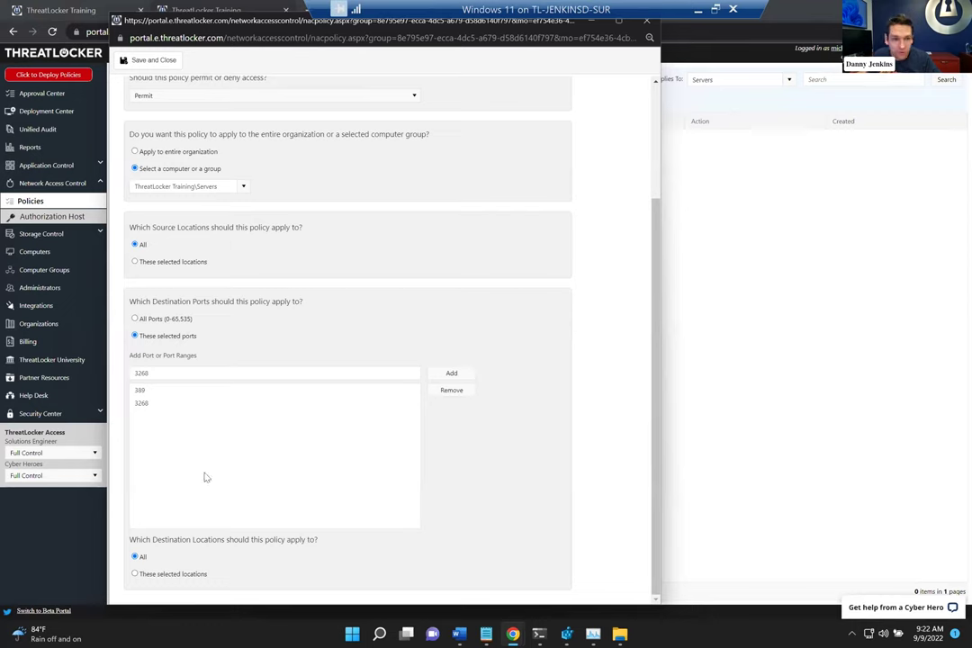
pyautogui.click(167, 392)
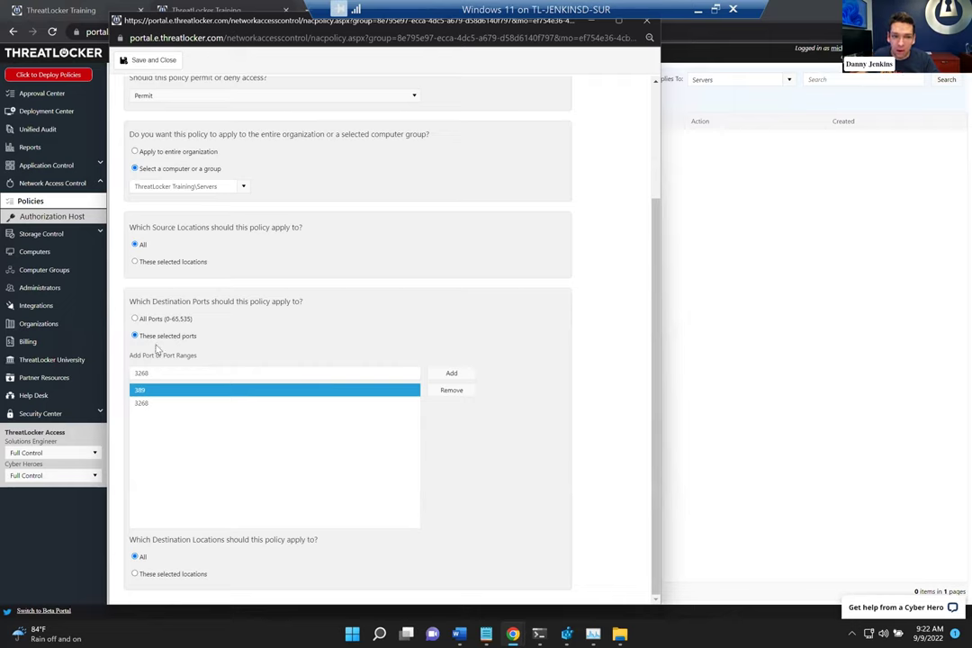
# Restrict the source to selected locations and add the Workstations group as an Object location.
pyautogui.click(171, 264)
pyautogui.click(159, 300)
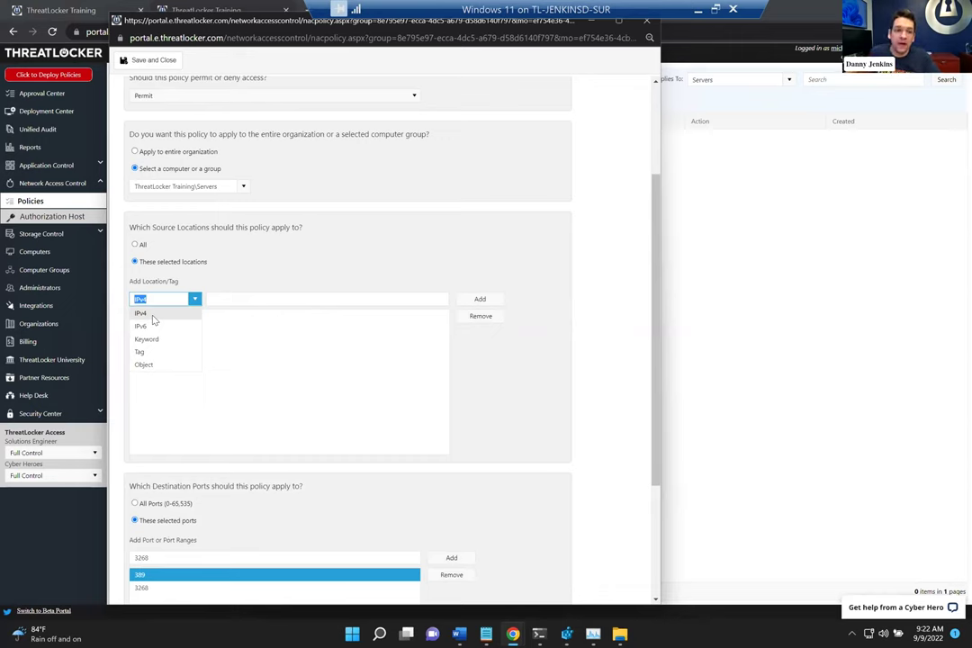
pyautogui.click(146, 364)
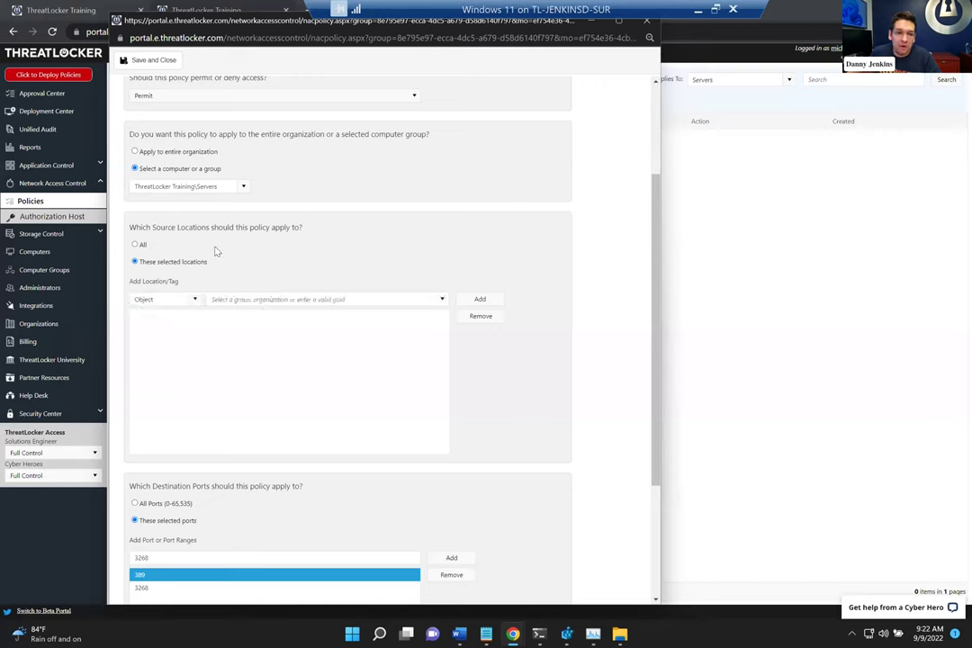
pyautogui.click(277, 299)
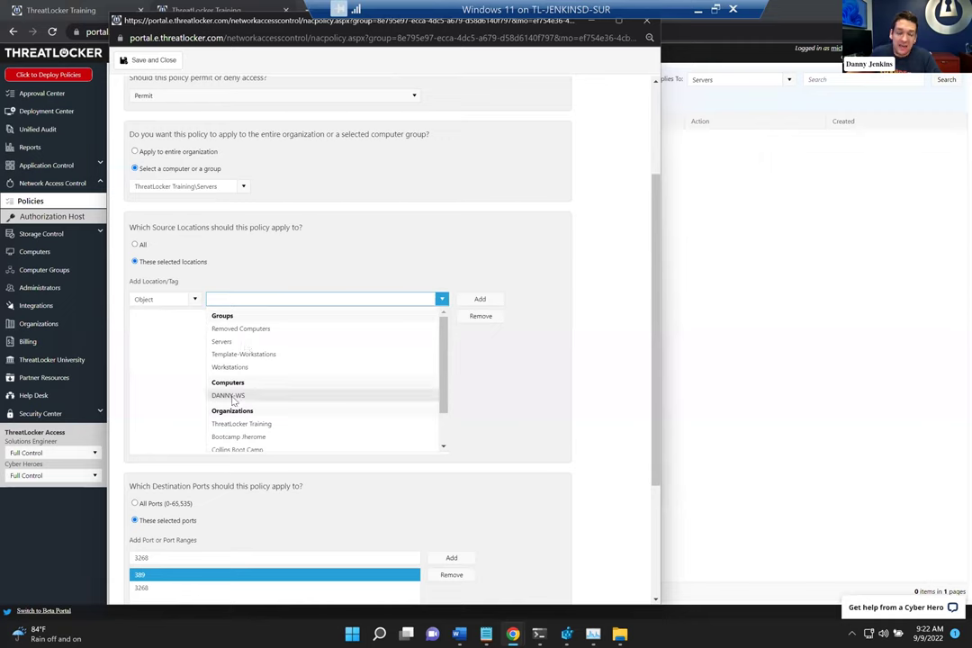
pyautogui.scroll(-2, 236, 396)
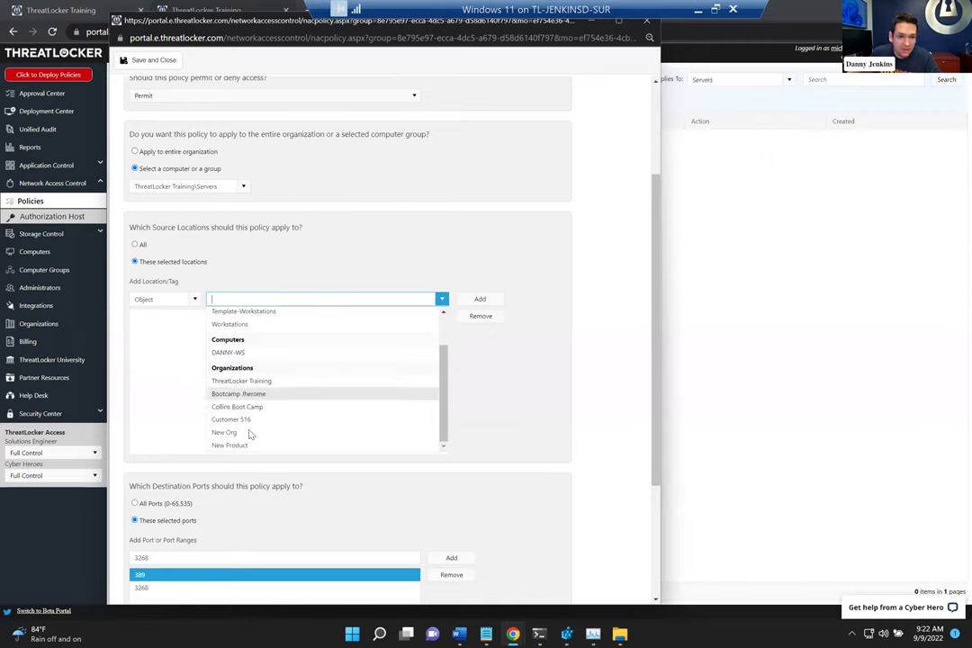
pyautogui.scroll(2, 256, 425)
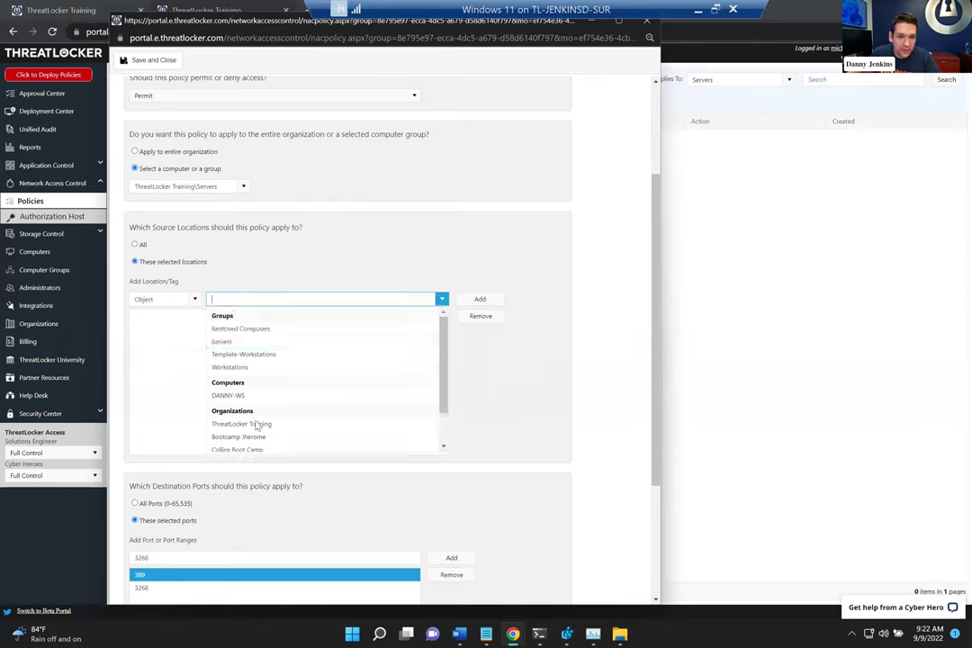
pyautogui.click(229, 369)
pyautogui.click(482, 300)
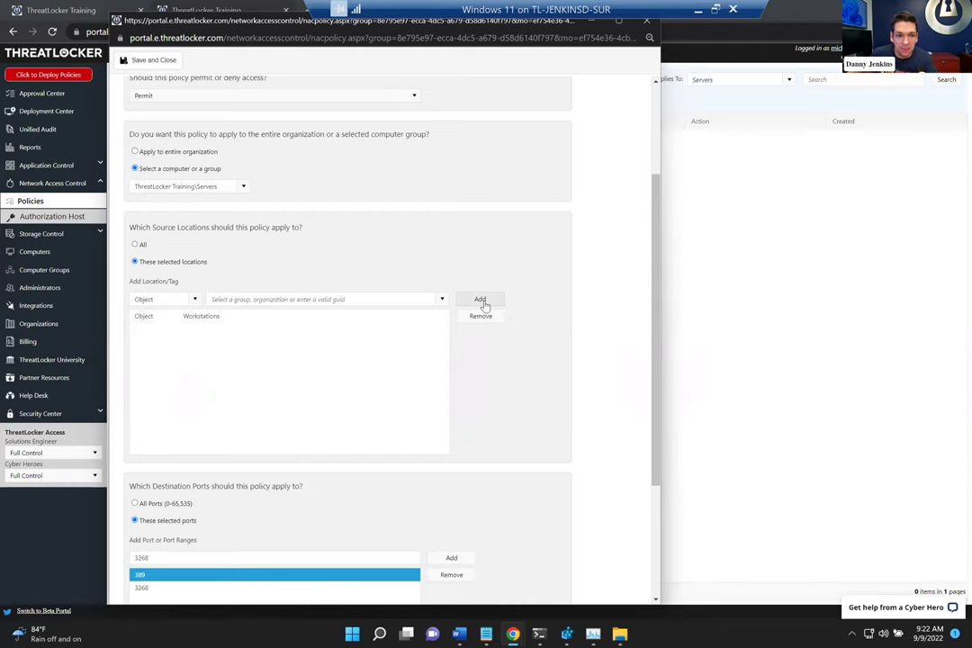
# Add the single computer listed under Computers as another Object source location.
pyautogui.click(194, 316)
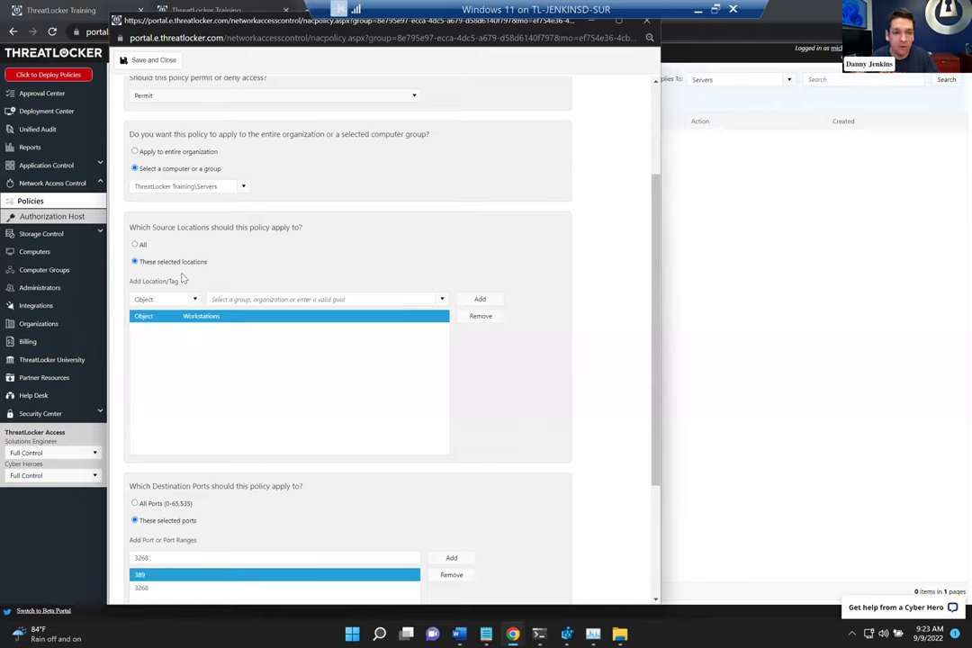
pyautogui.click(222, 299)
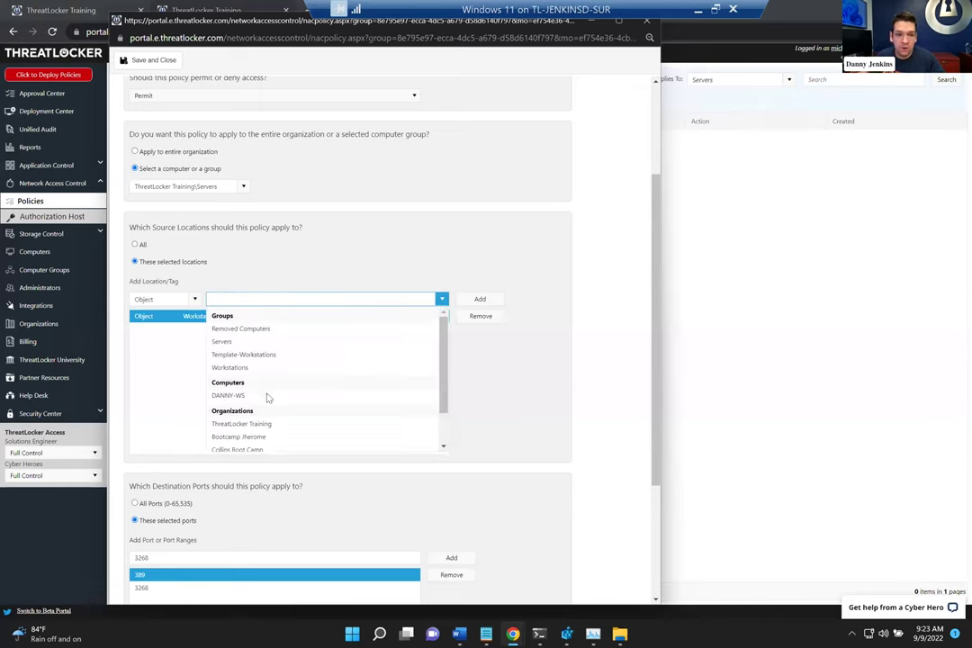
pyautogui.click(267, 396)
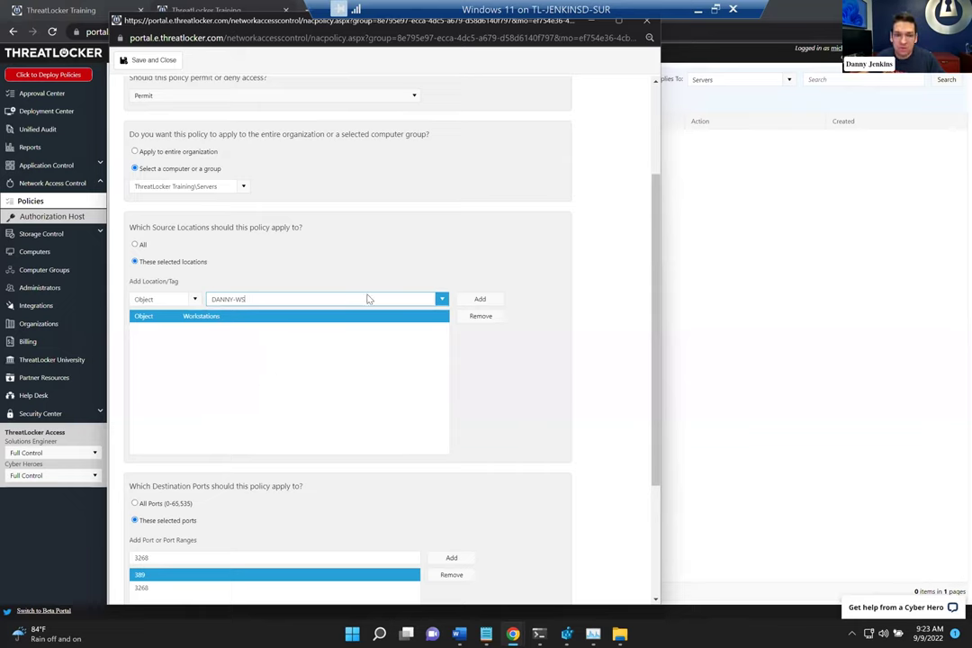
pyautogui.click(477, 300)
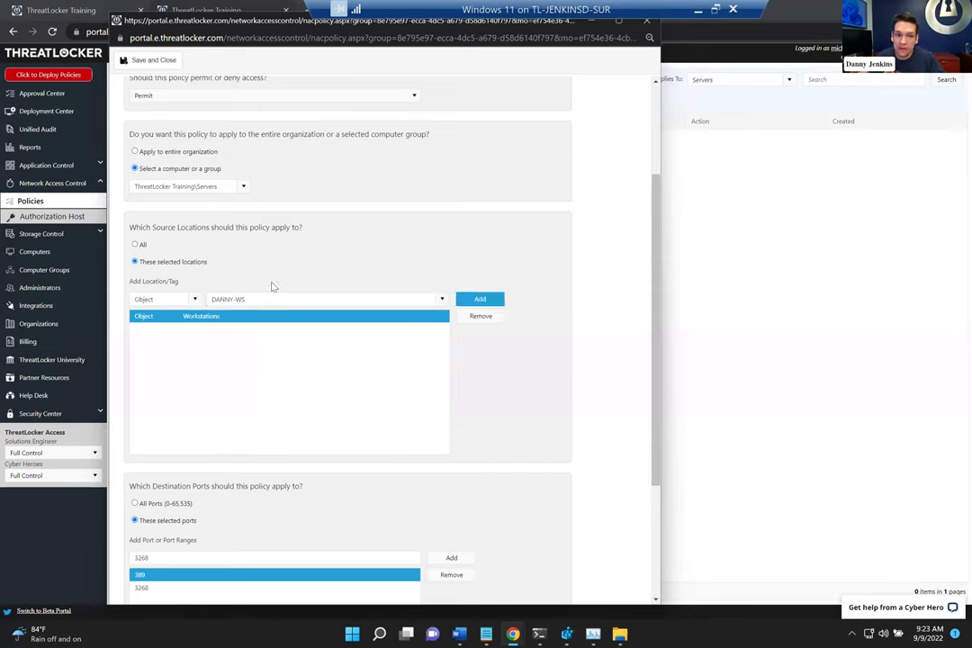
# Review the Allow LDAP policy's ports and locations and save it.
pyautogui.scroll(-2, 342, 406)
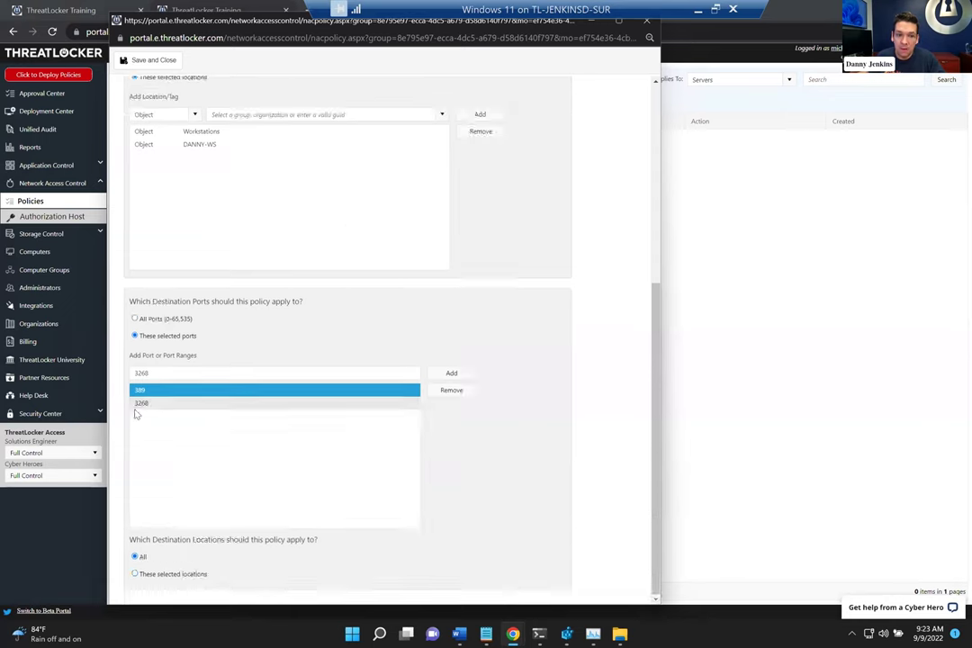
pyautogui.scroll(2, 171, 85)
pyautogui.scroll(2, 148, 72)
pyautogui.click(151, 59)
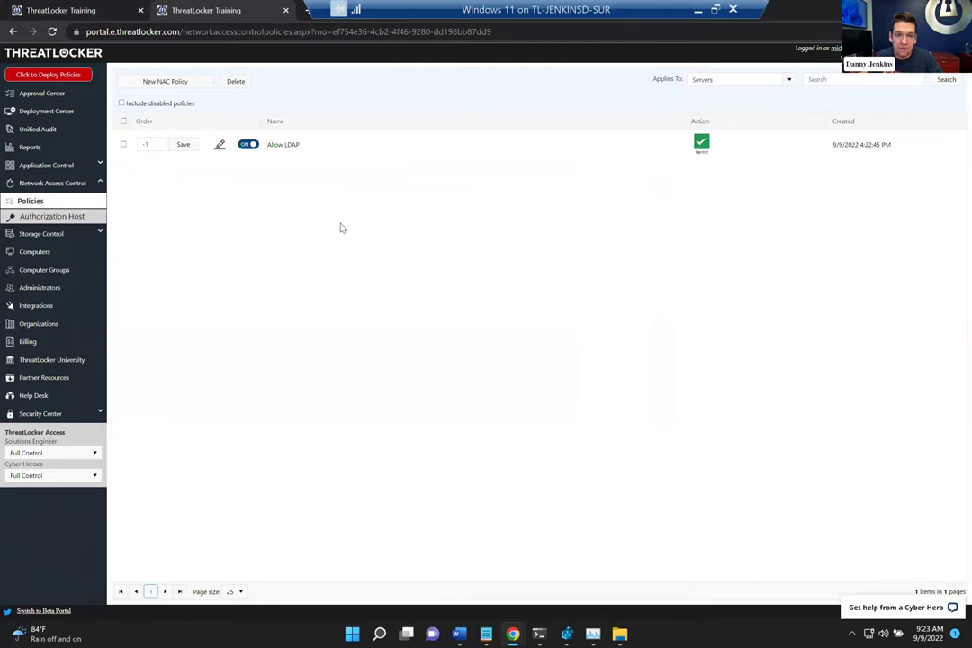
pyautogui.doubleClick(290, 145)
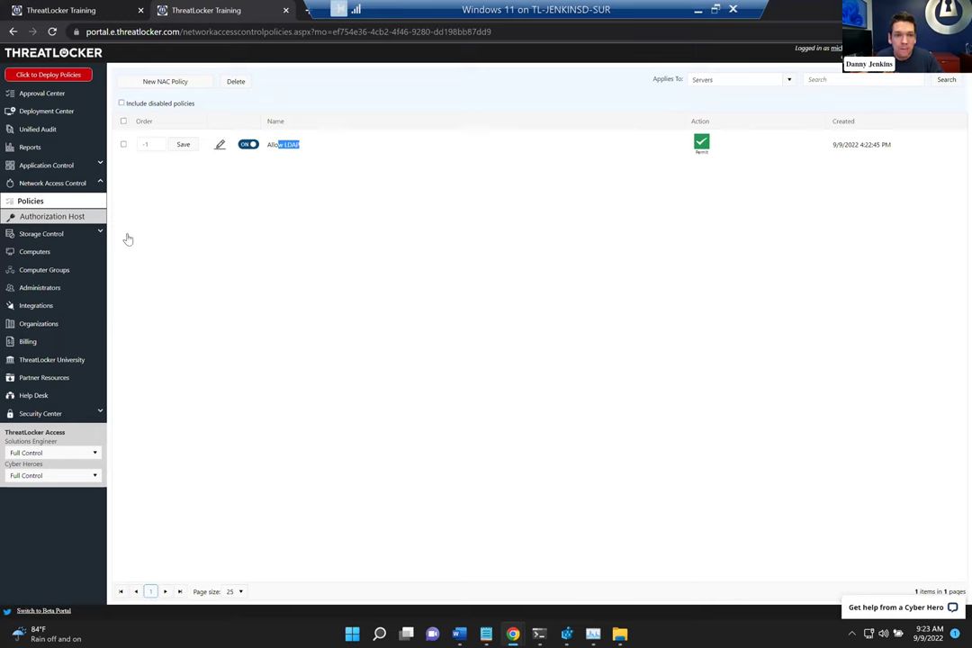
# Start another NAC policy for the Servers group and name it Default Deny.
pyautogui.click(128, 76)
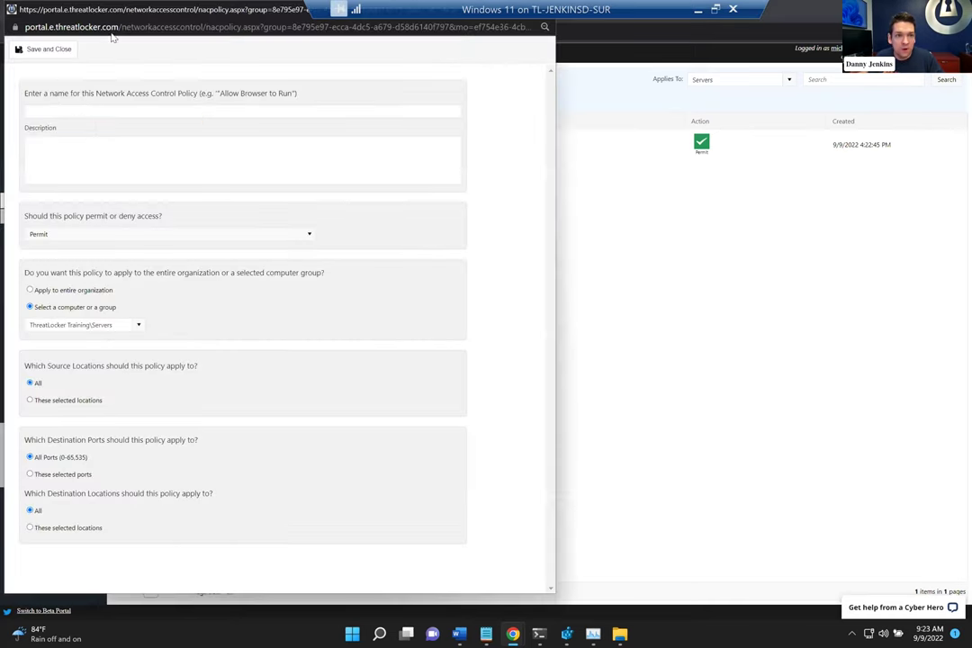
pyautogui.click(71, 110)
pyautogui.write('De')
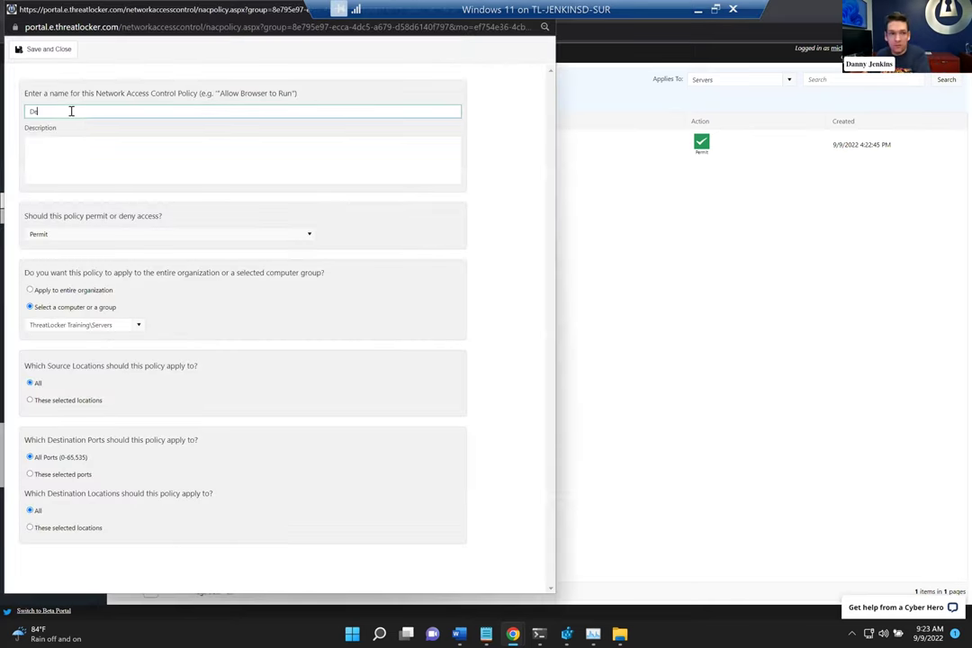
pyautogui.write('fault Deny')
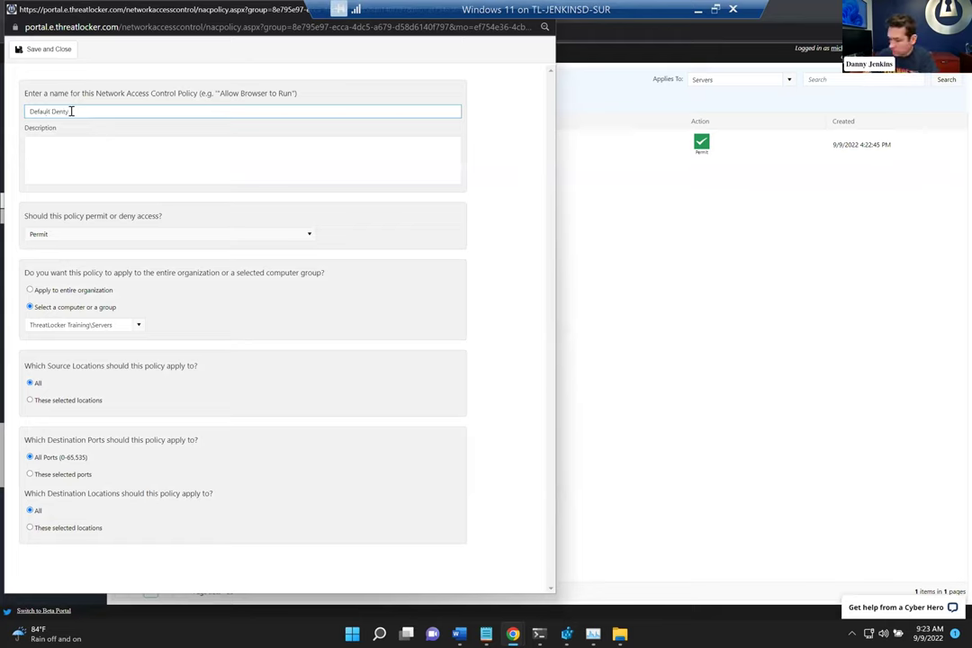
pyautogui.press('BackSpace')
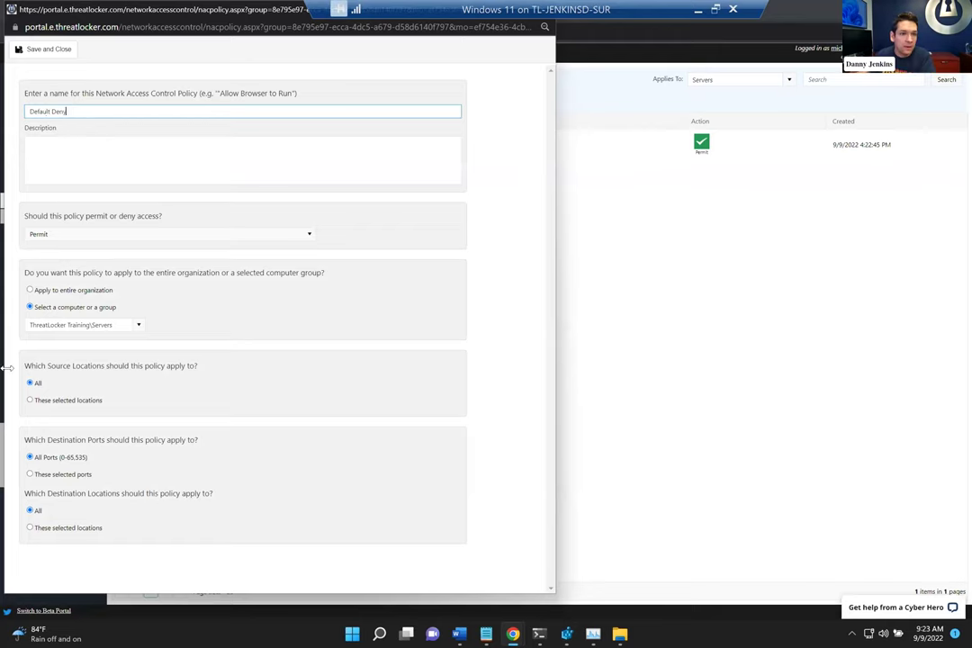
# Set the Default Deny policy's action to Deny and save the policy.
pyautogui.click(72, 236)
pyautogui.click(67, 263)
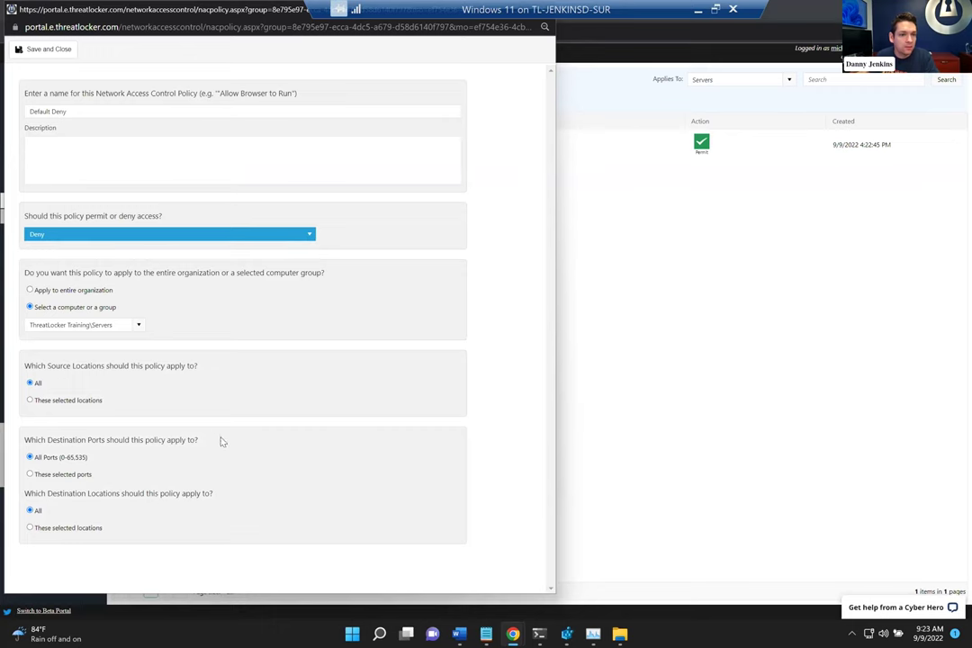
pyautogui.click(48, 49)
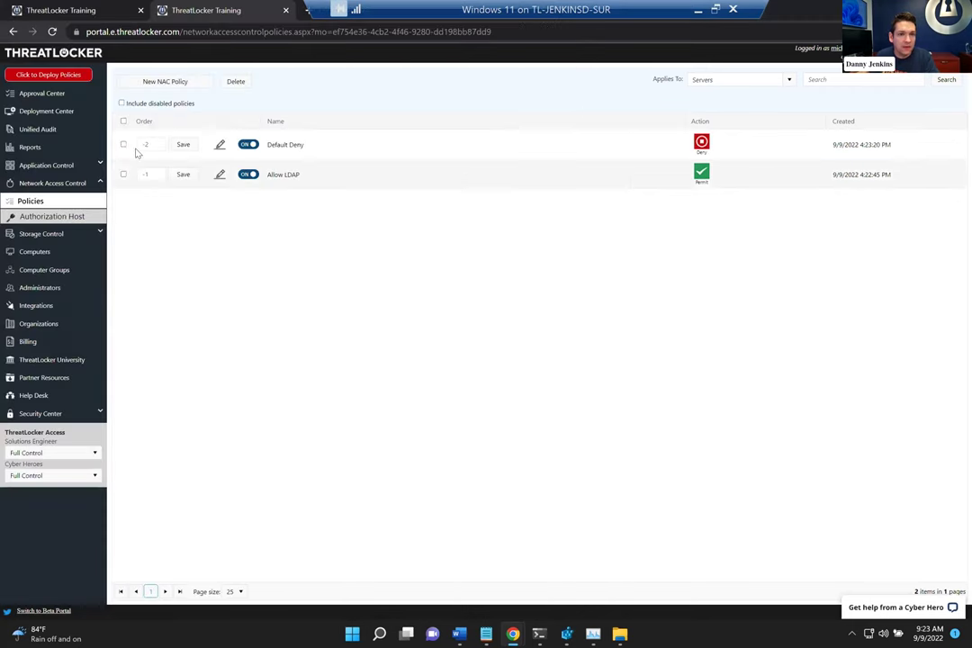
# Set the order of the Servers group's Default Deny policy to 10 and save it.
pyautogui.doubleClick(150, 144)
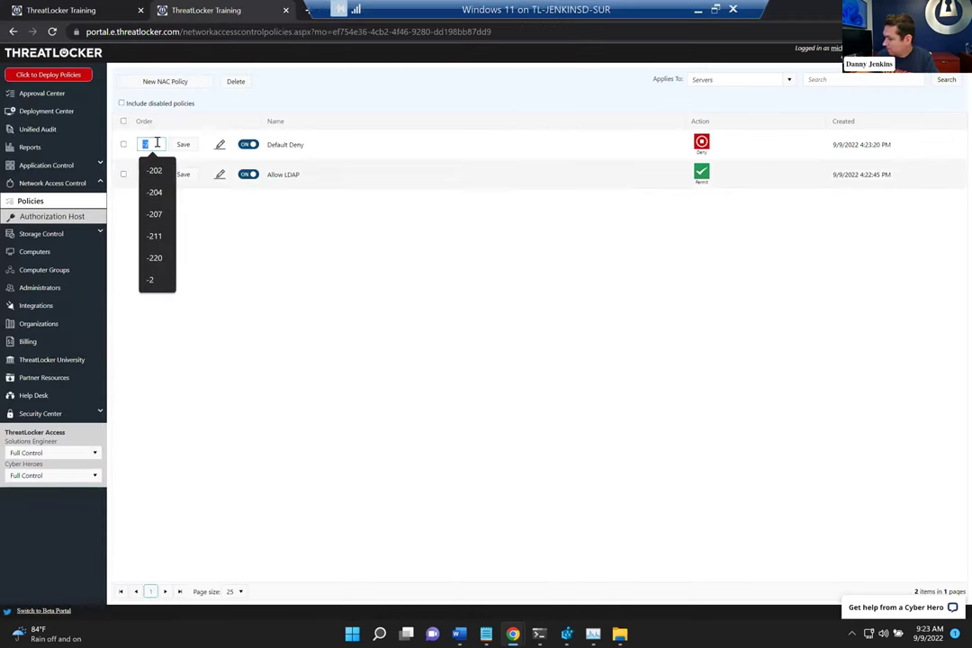
pyautogui.write('10')
pyautogui.click(182, 144)
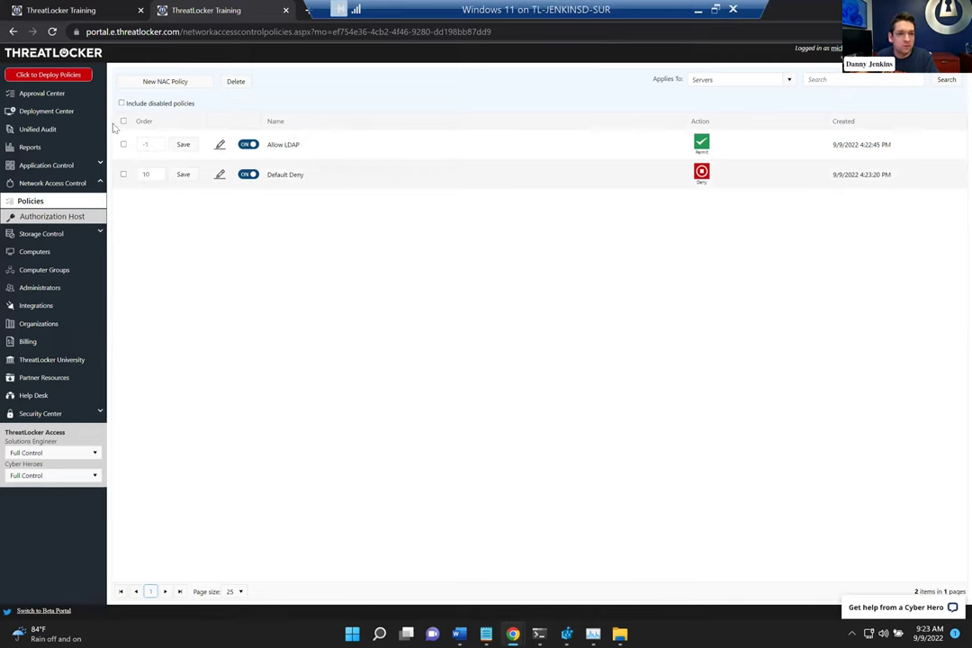
pyautogui.moveTo(279, 144); pyautogui.dragTo(300, 145)
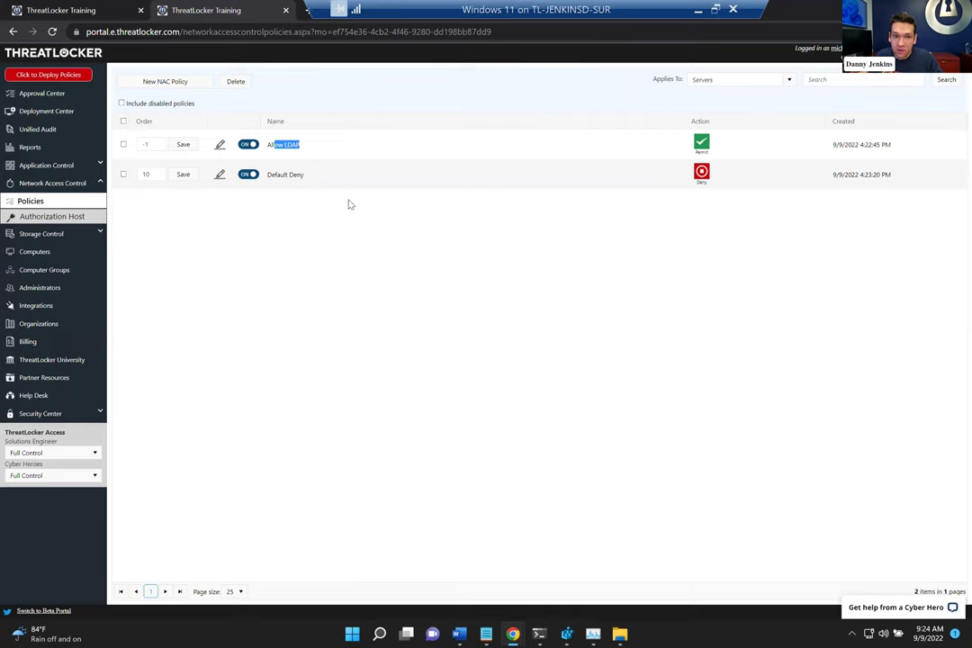
# Open the Unified Audit and set its filters to the Network action type and the Any Deny policy action.
pyautogui.click(39, 133)
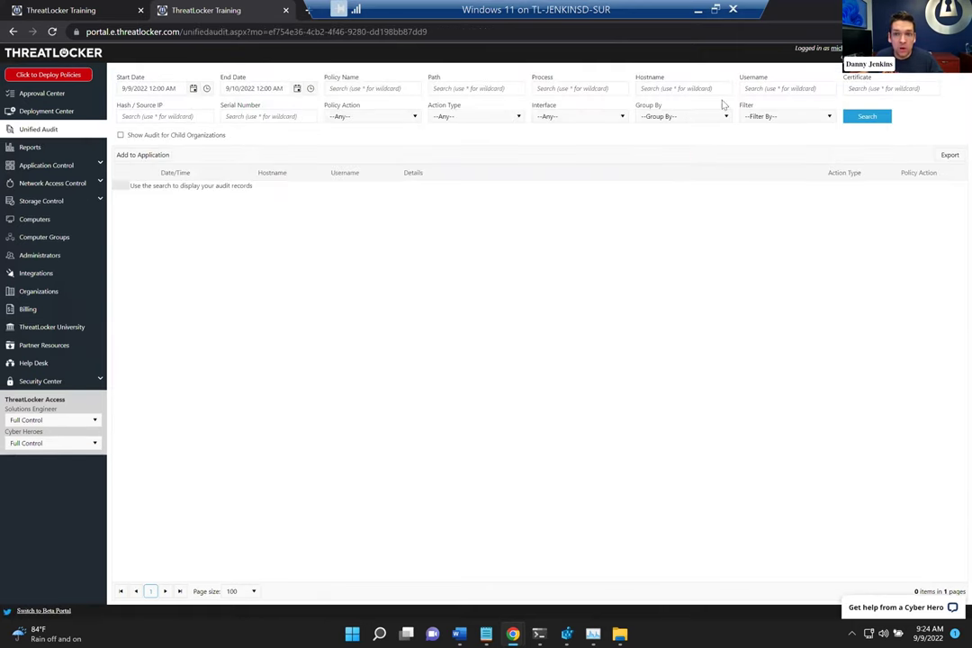
pyautogui.click(464, 117)
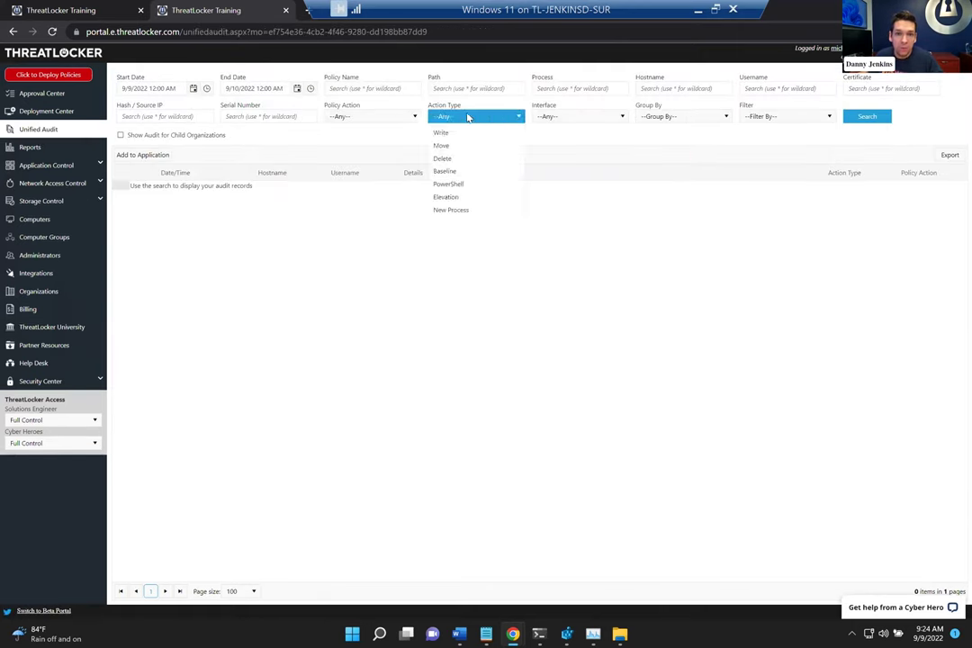
pyautogui.click(458, 169)
pyautogui.click(865, 117)
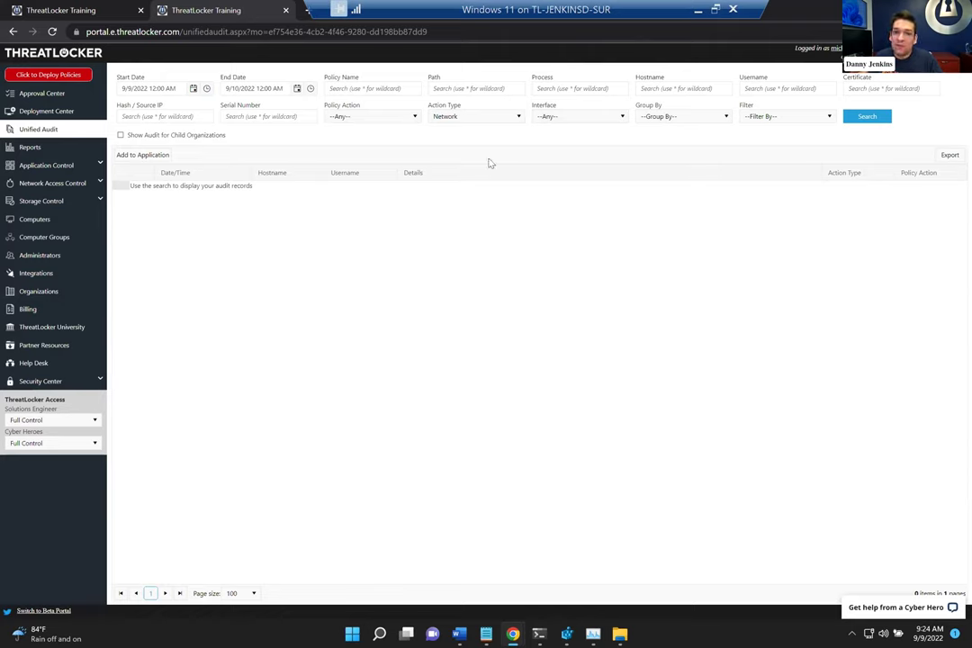
pyautogui.click(351, 121)
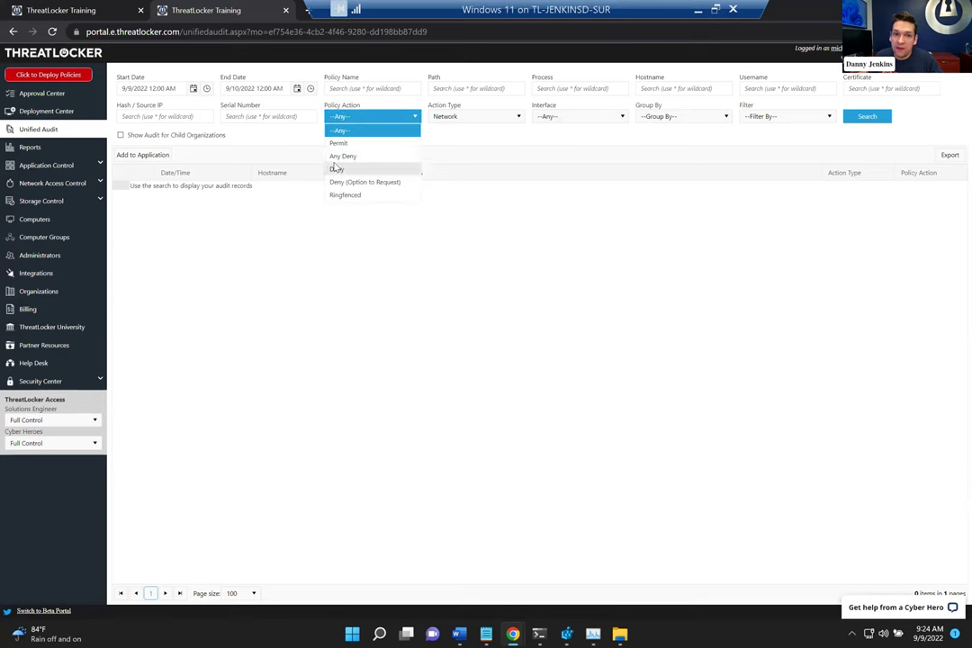
pyautogui.click(336, 167)
pyautogui.click(348, 121)
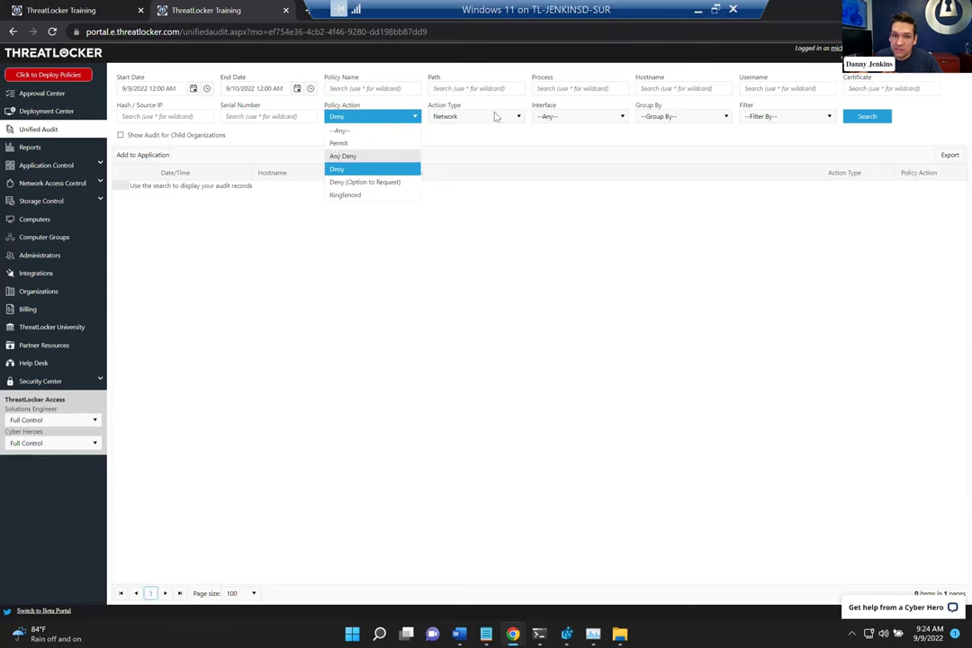
pyautogui.click(336, 157)
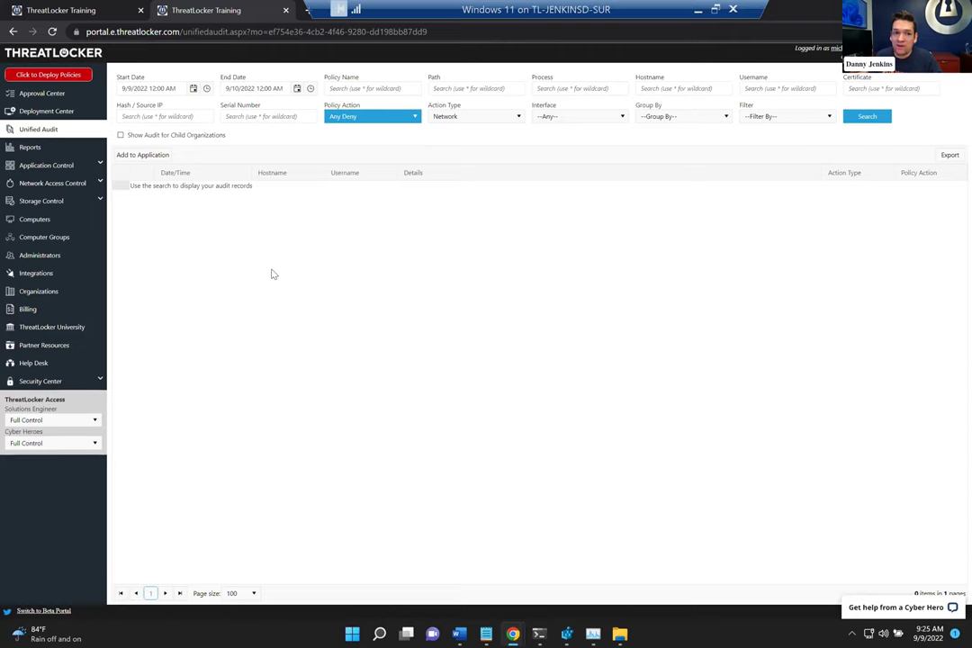
# Start a NAC policy for the Workstations group and name it Default Deny.
pyautogui.click(45, 183)
pyautogui.click(49, 202)
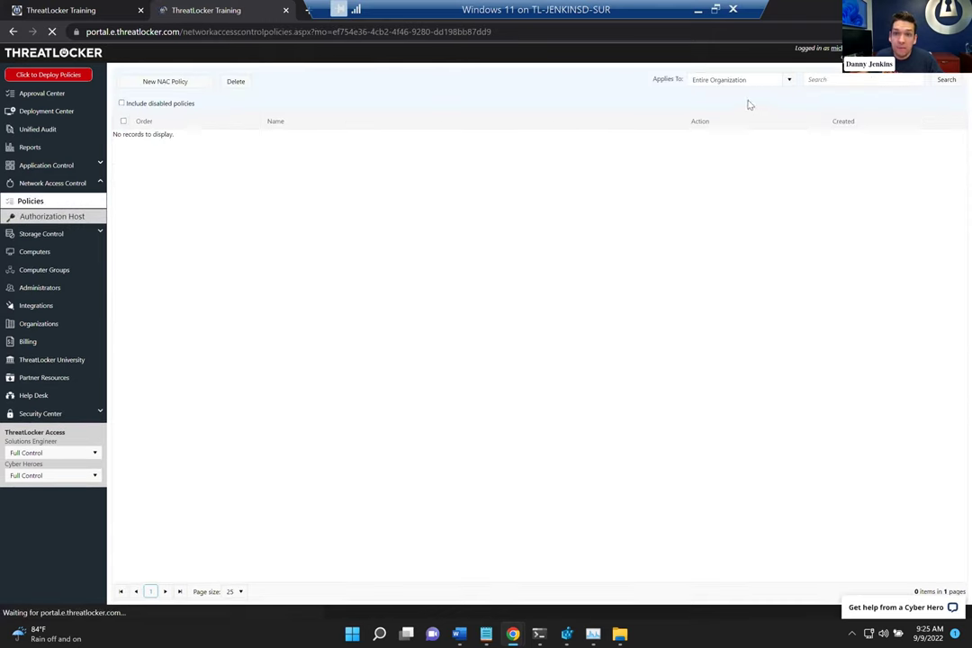
pyautogui.click(723, 80)
pyautogui.click(711, 164)
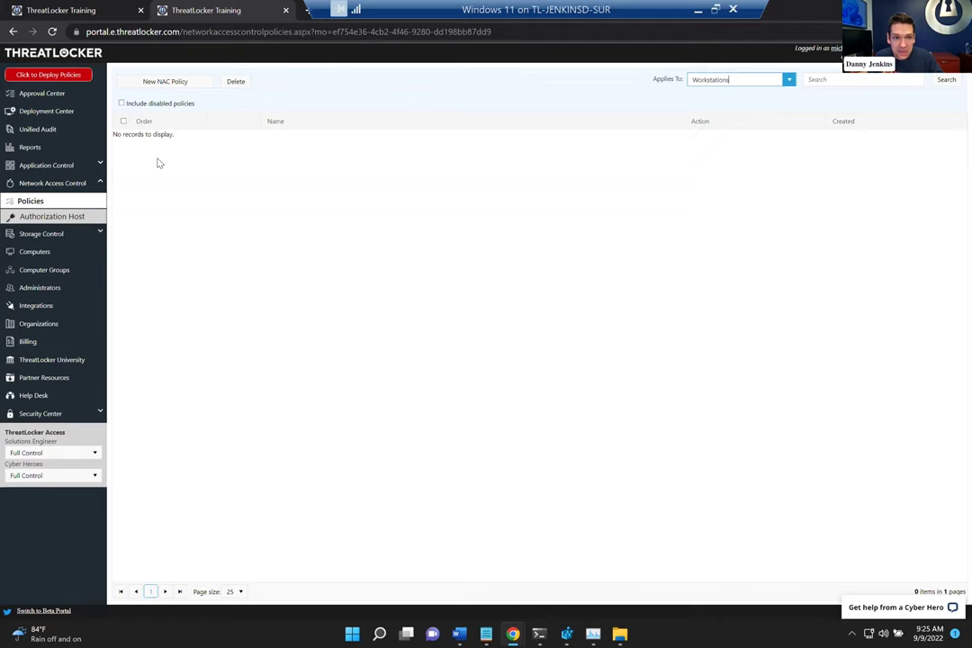
pyautogui.click(172, 83)
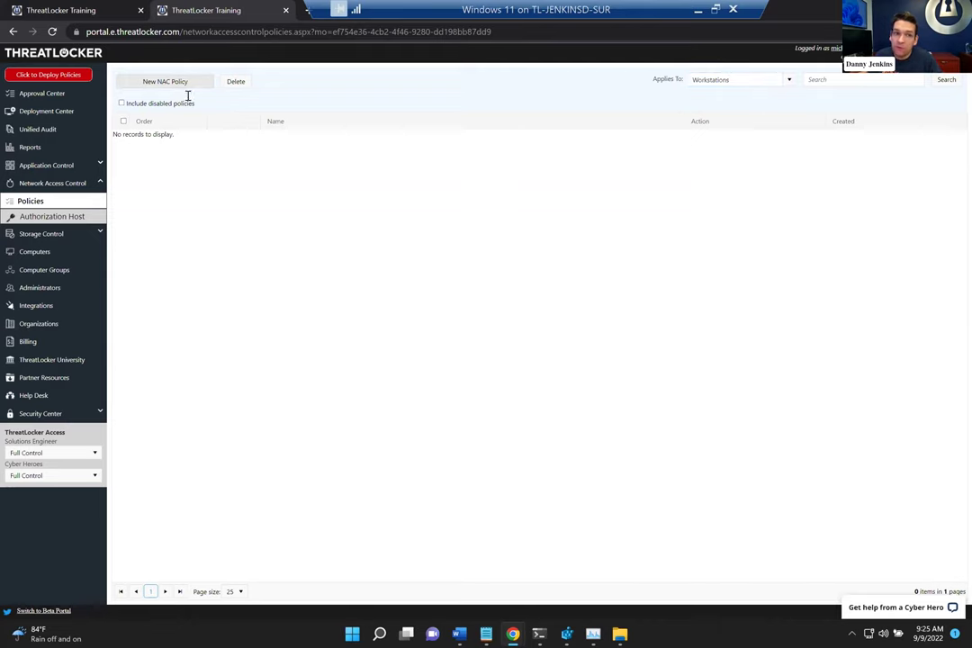
pyautogui.click(64, 110)
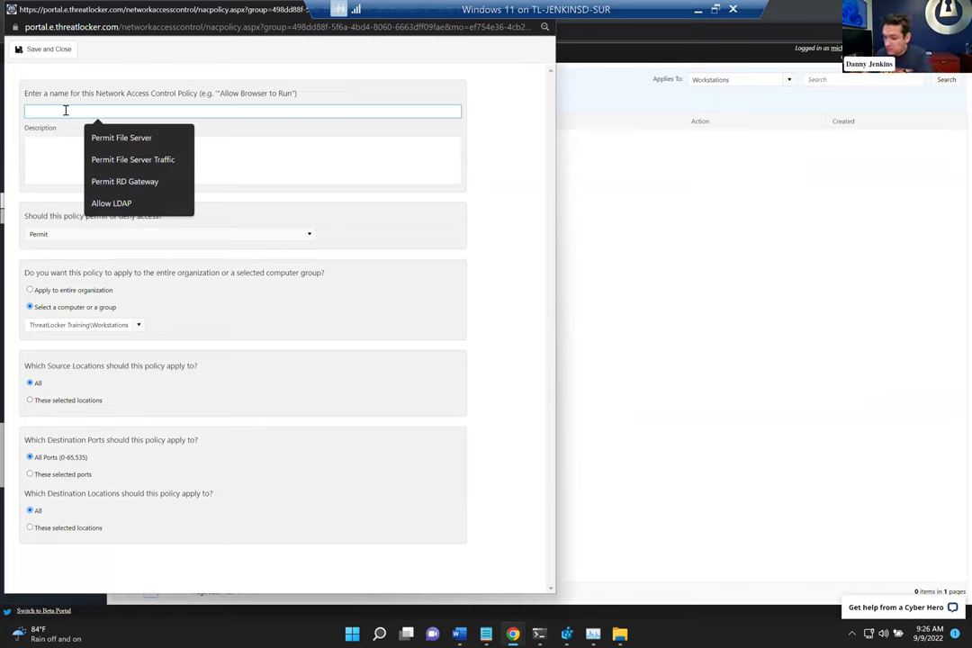
pyautogui.write('Default Deny')
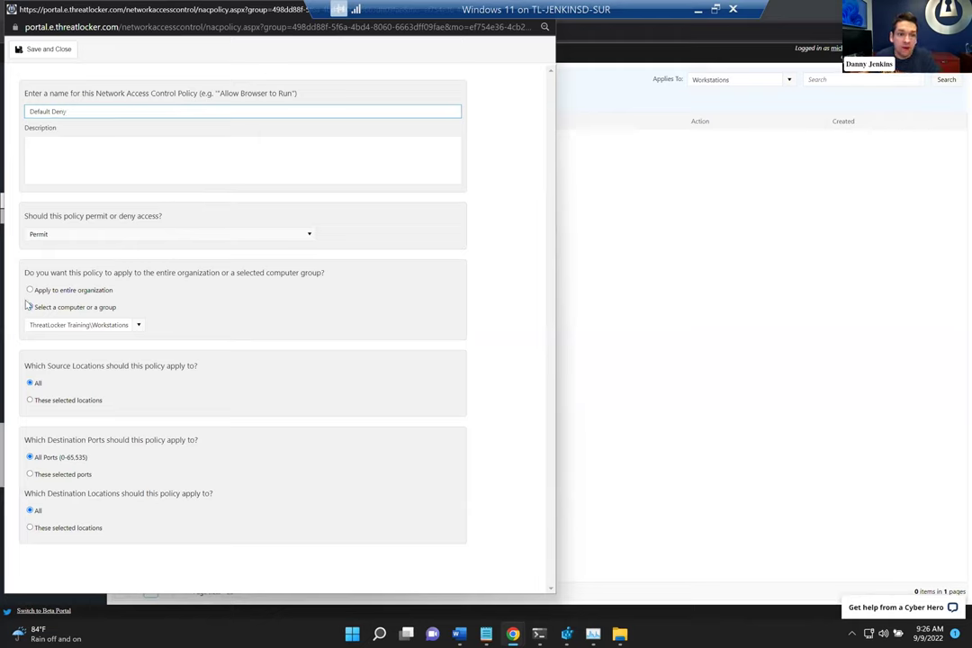
# Save the Workstations Default Deny policy with the Deny action and switch the policy off.
pyautogui.click(73, 235)
pyautogui.press('Down')
pyautogui.press('Return')
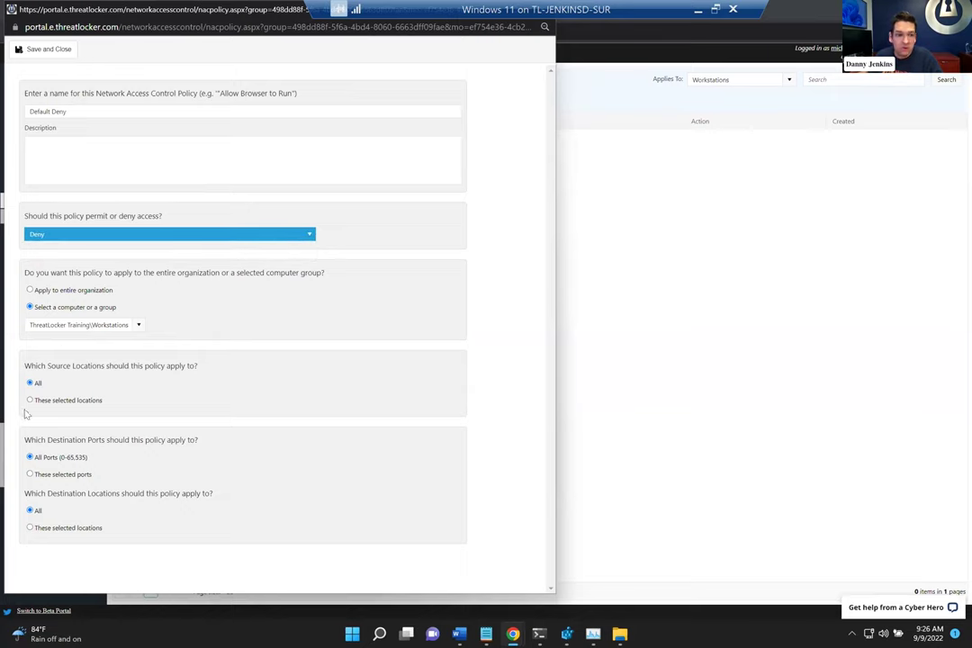
pyautogui.click(45, 49)
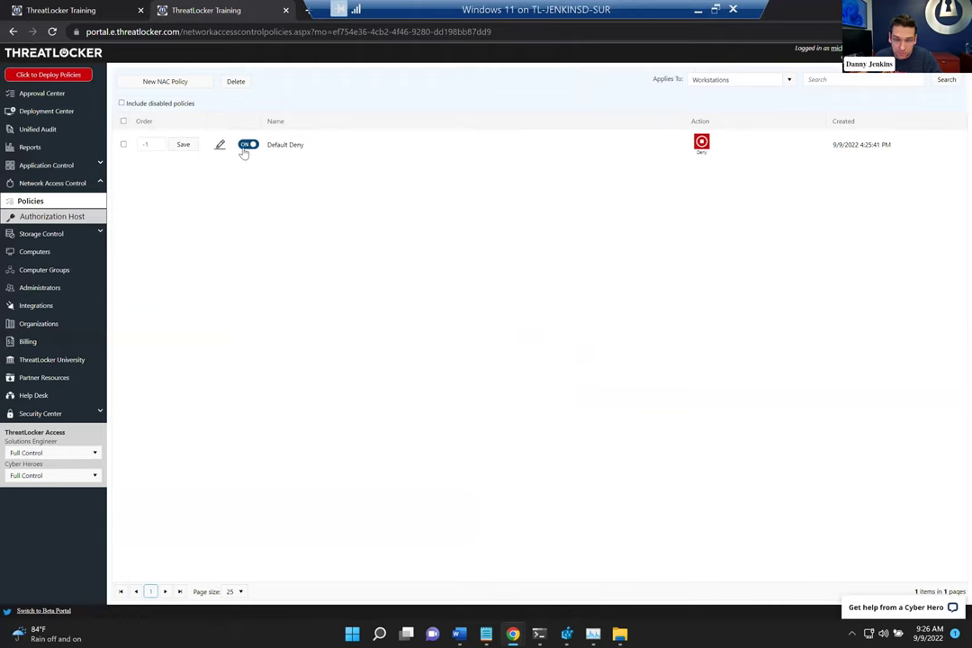
pyautogui.click(243, 149)
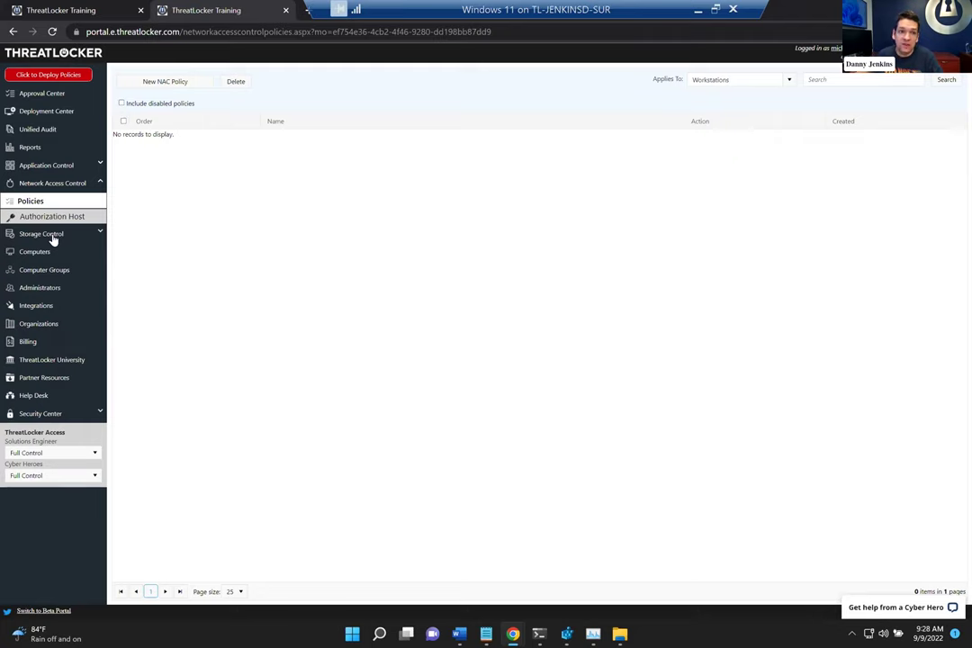
# Start a NAC policy for the single computer listed under Computers and name it RDP.
pyautogui.click(165, 81)
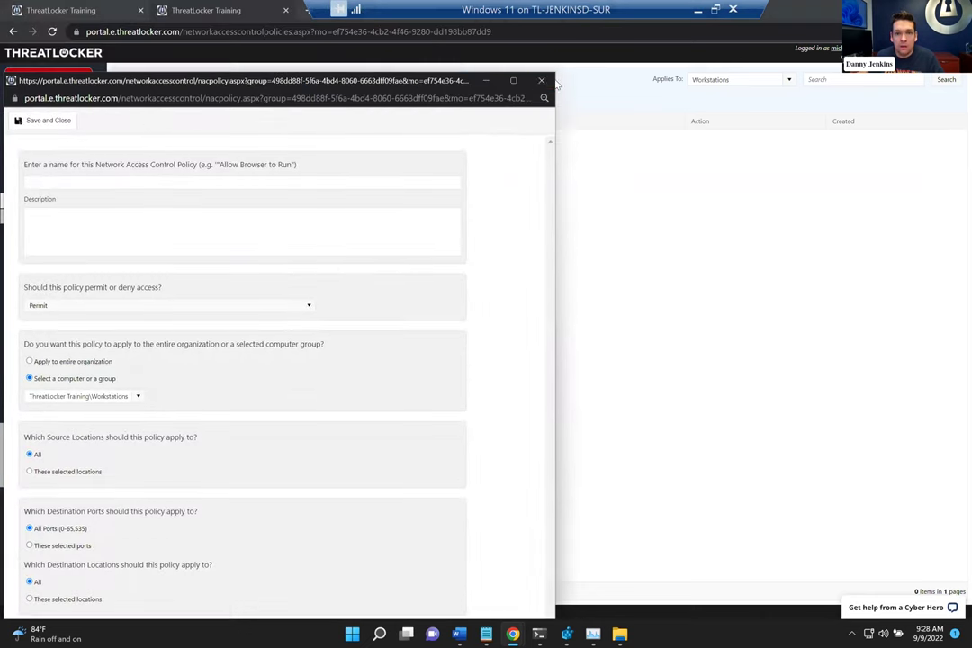
pyautogui.click(541, 80)
pyautogui.click(738, 80)
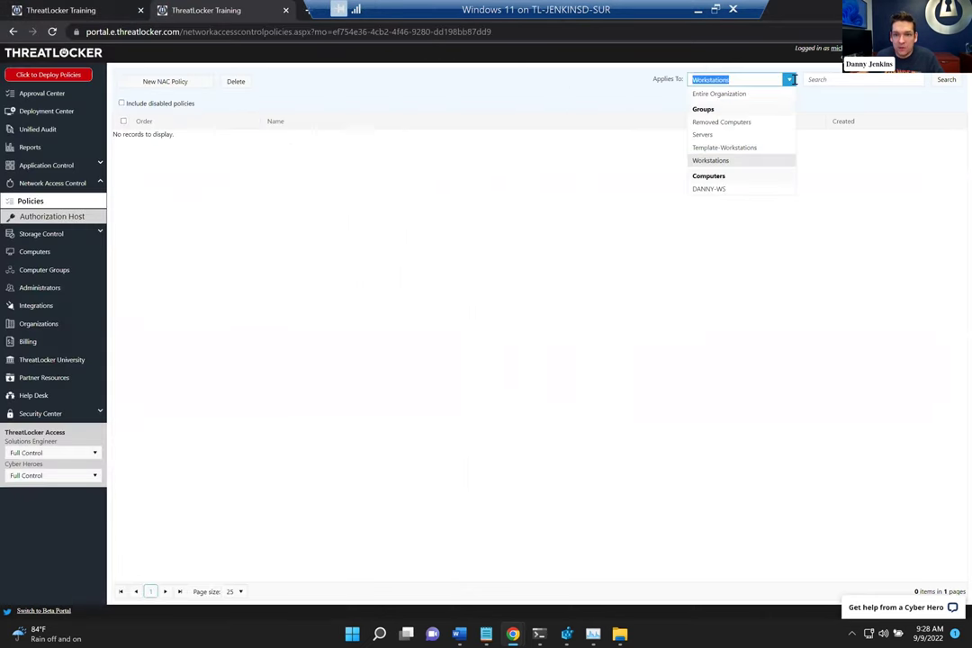
pyautogui.click(711, 189)
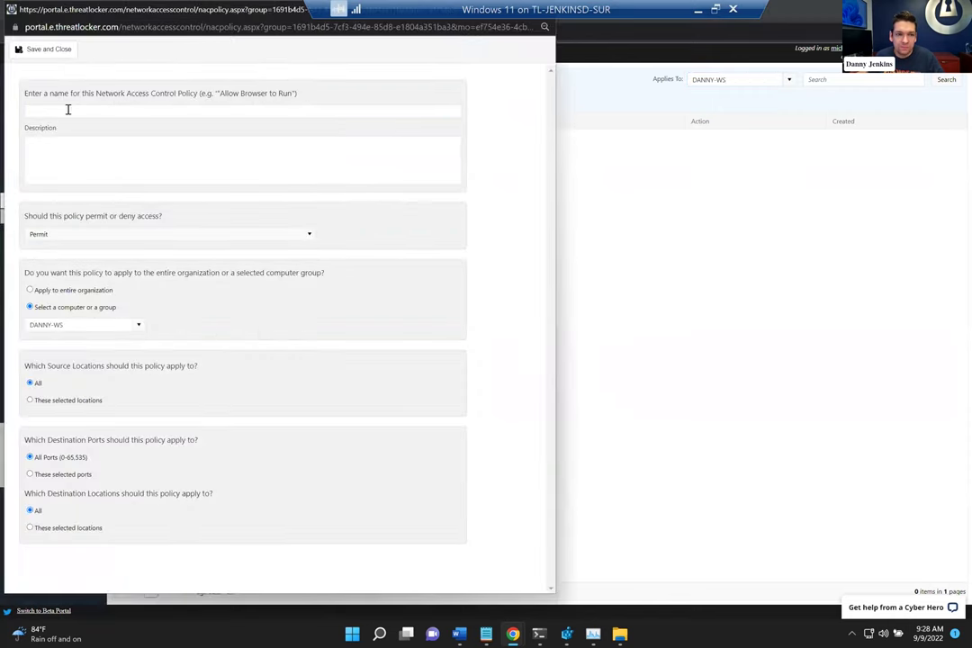
pyautogui.click(68, 108)
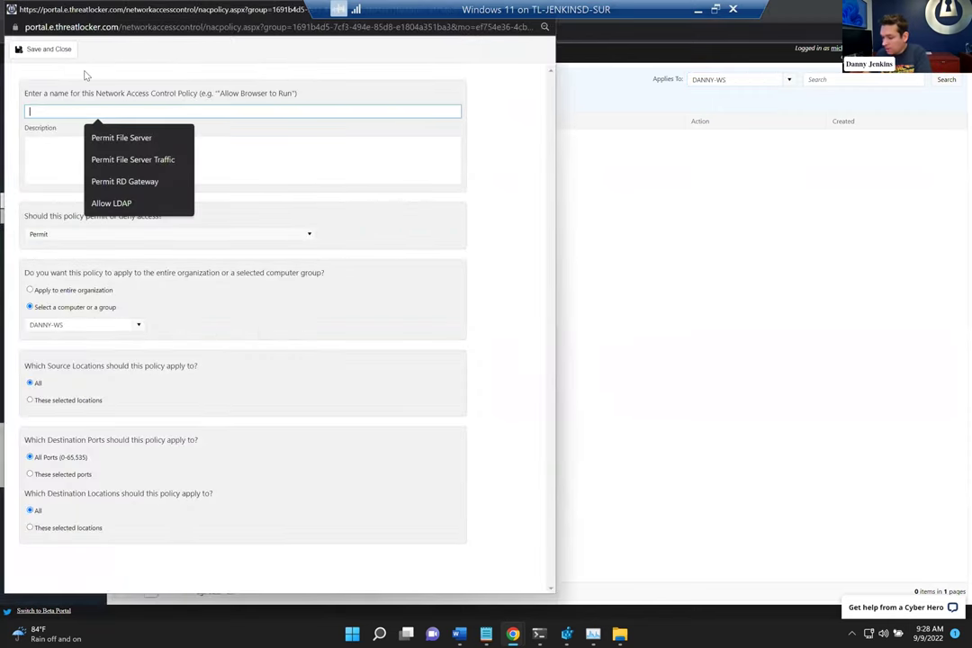
pyautogui.write('RDP')
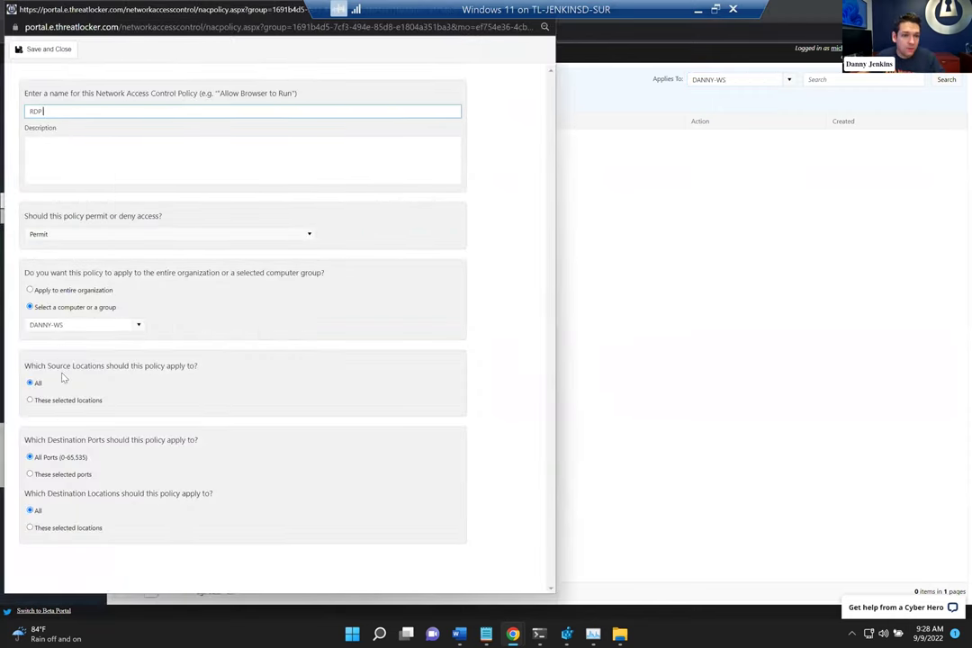
# Limit the RDP policy to selected destination ports and add port 3389.
pyautogui.click(44, 477)
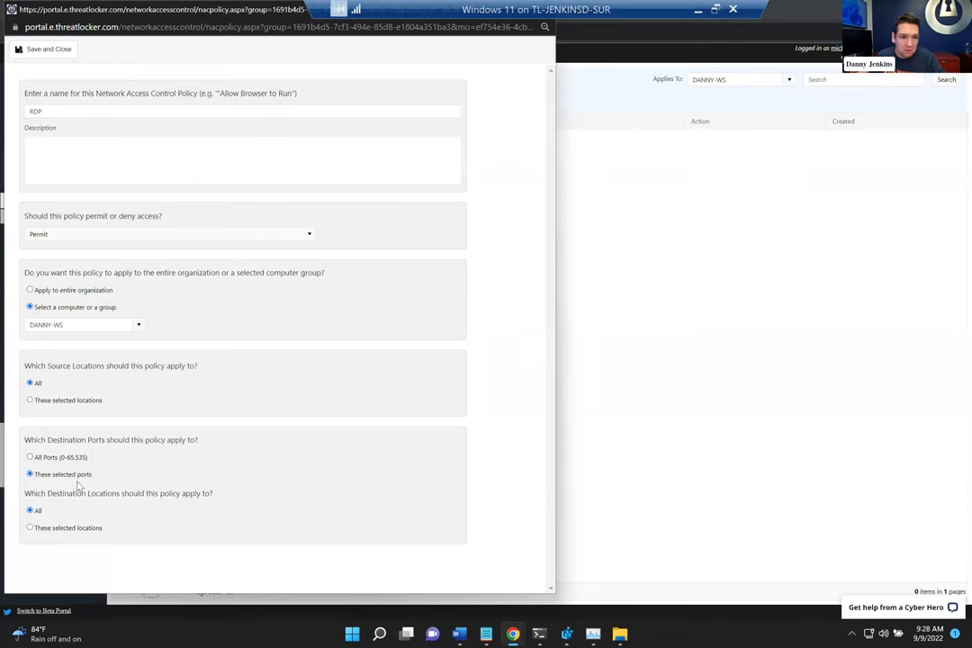
pyautogui.scroll(-1, 63, 451)
pyautogui.click(72, 453)
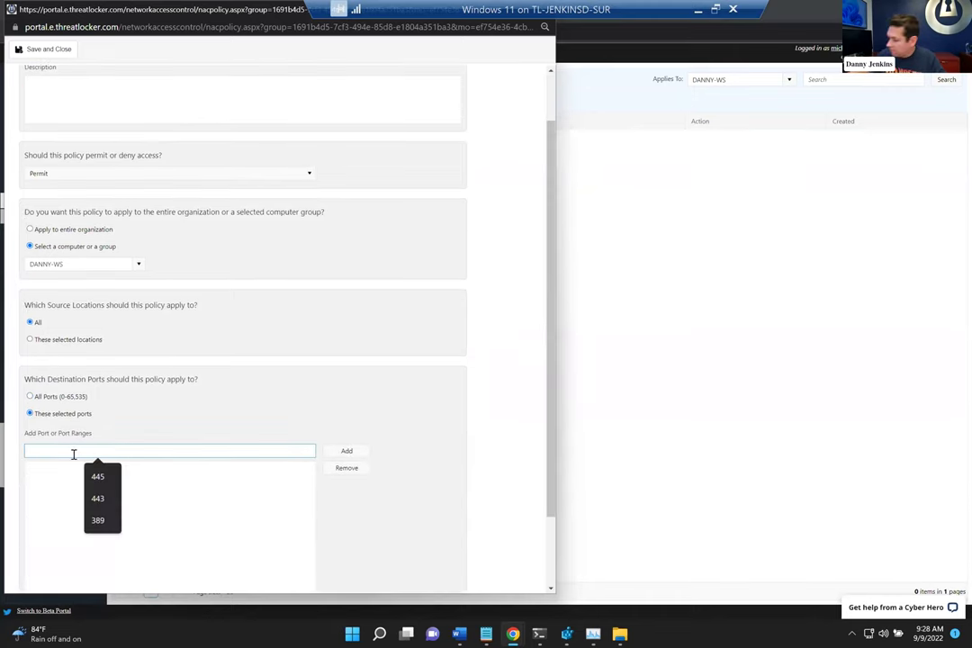
pyautogui.write('3389')
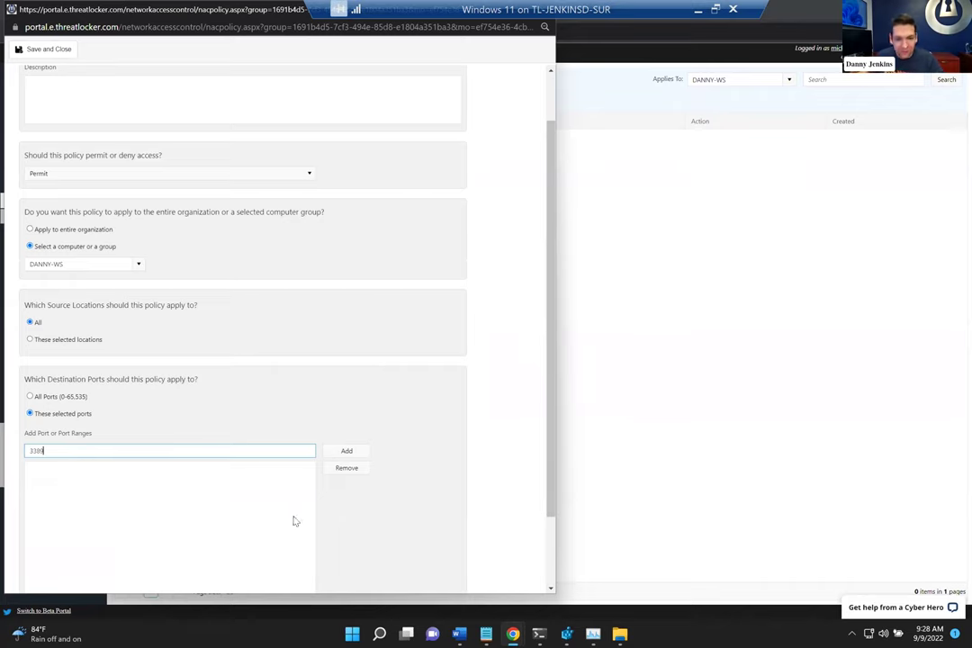
pyautogui.click(347, 451)
pyautogui.scroll(-1, 290, 444)
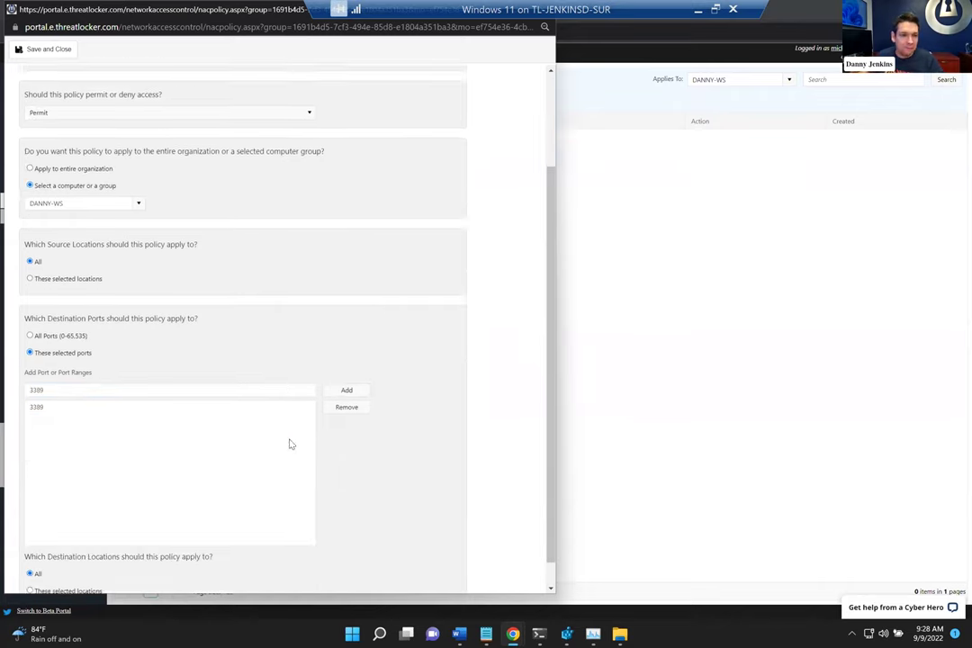
pyautogui.scroll(-1, 290, 444)
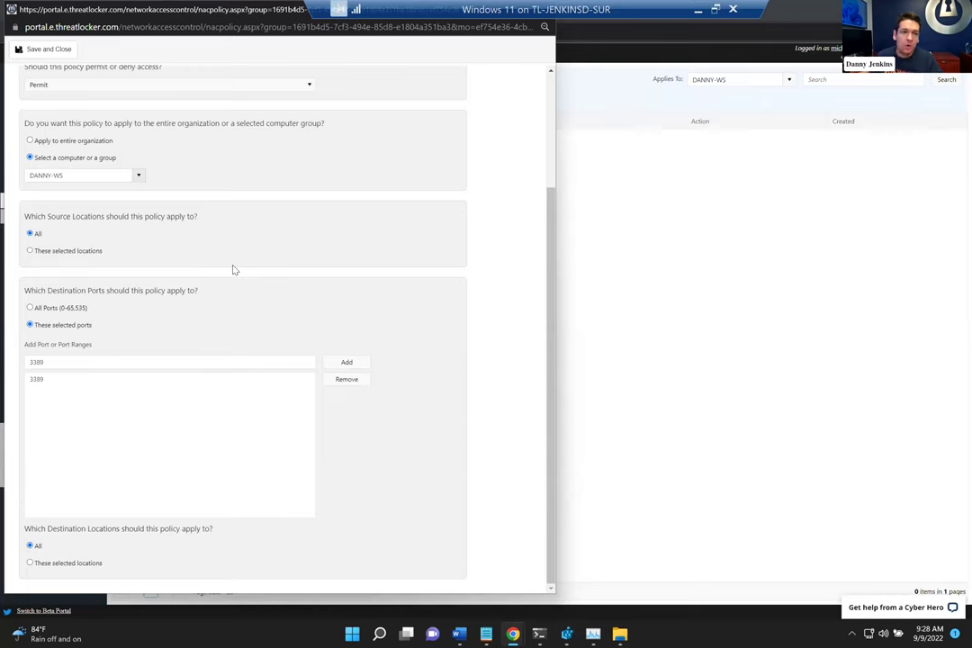
pyautogui.scroll(3, 217, 367)
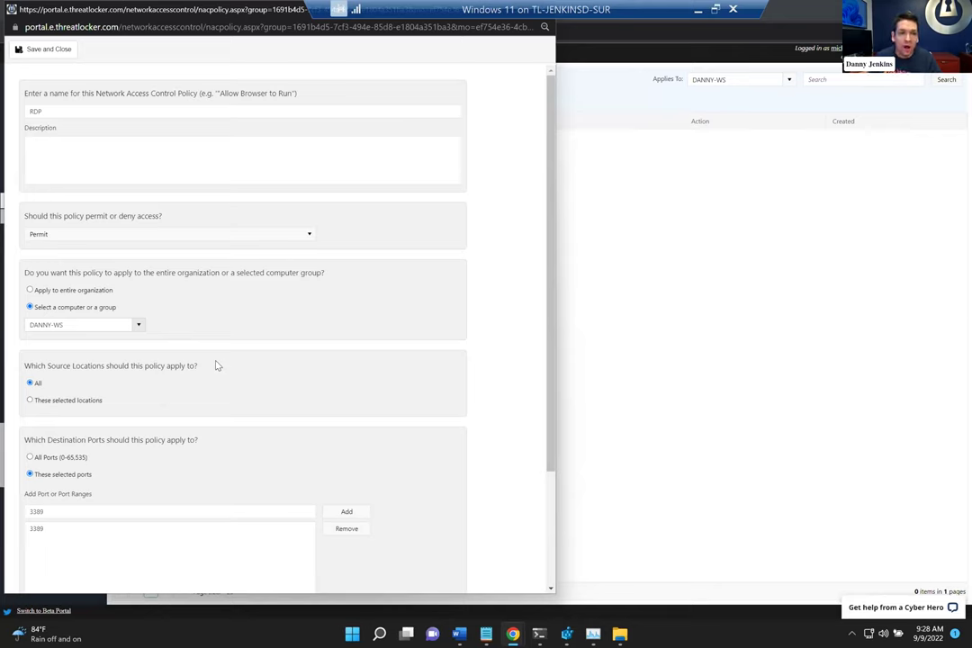
pyautogui.click(65, 531)
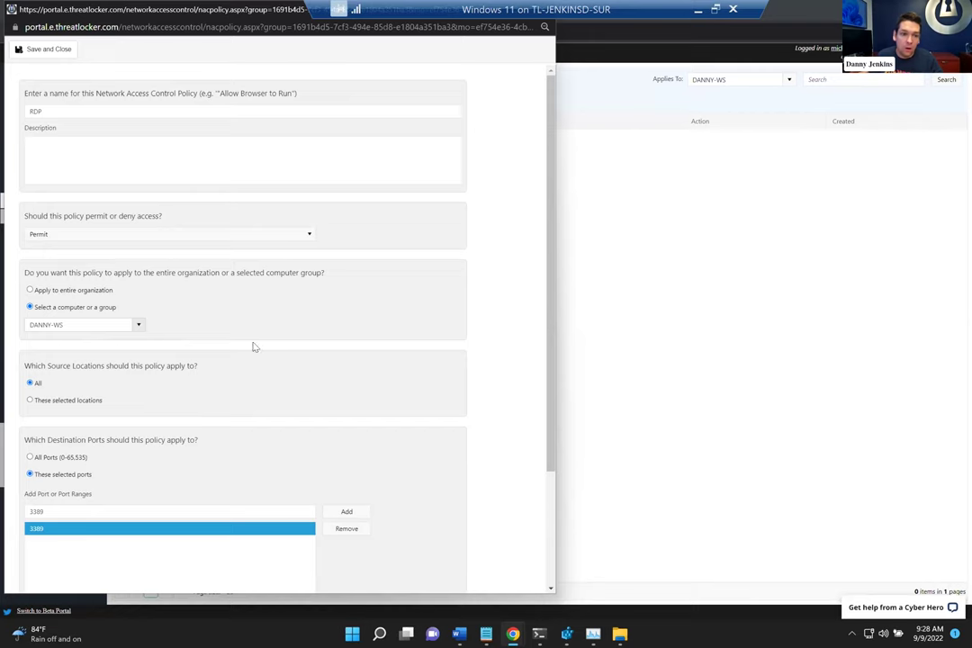
# Restrict the RDP policy's source locations to selected ones and add the single listed computer as an Object.
pyautogui.scroll(-2, 234, 353)
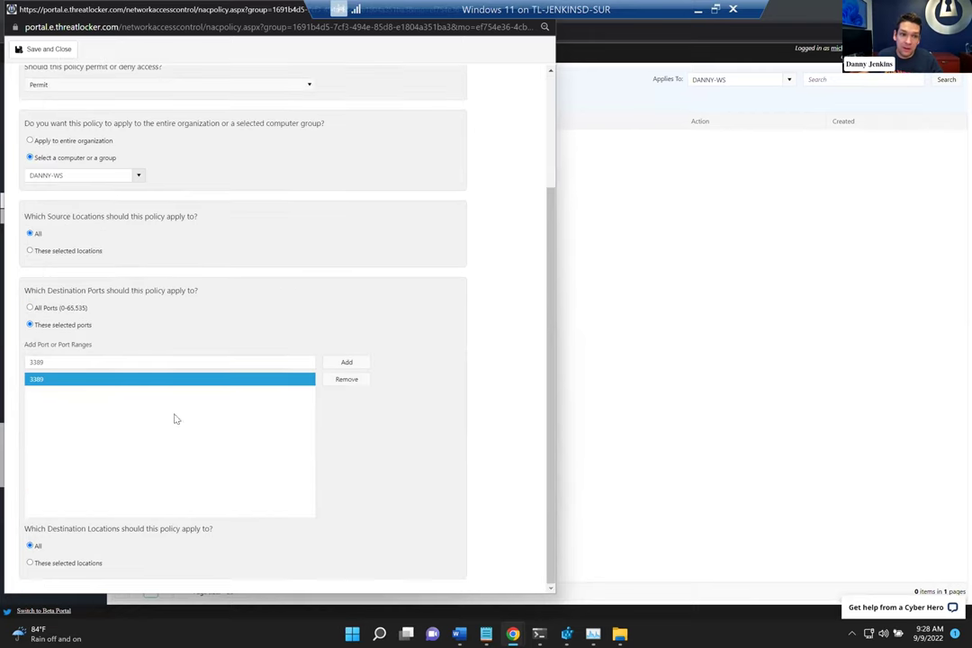
pyautogui.click(56, 256)
pyautogui.click(54, 287)
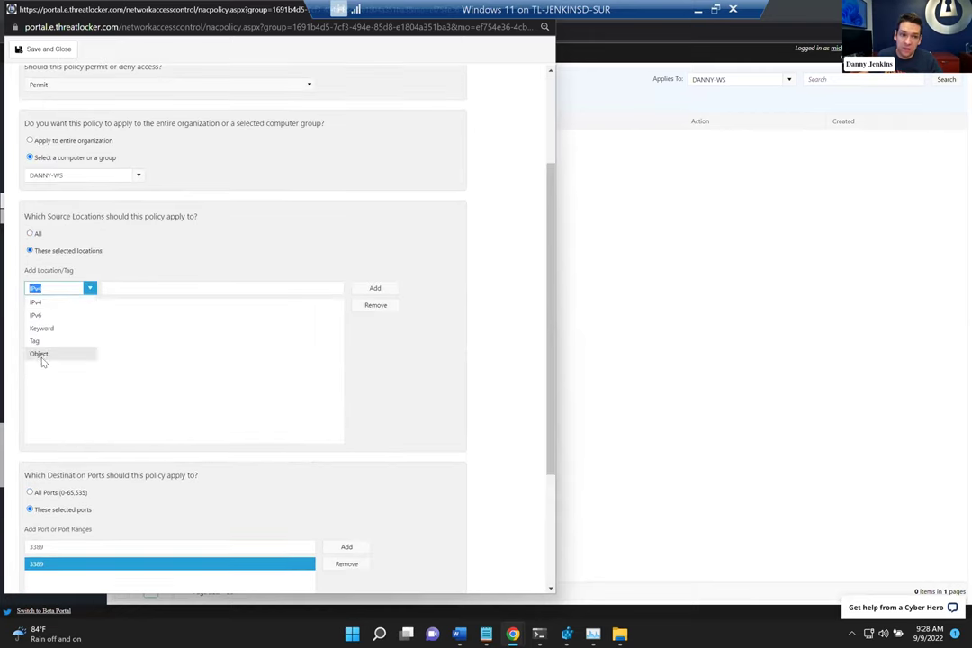
pyautogui.click(40, 354)
pyautogui.click(146, 289)
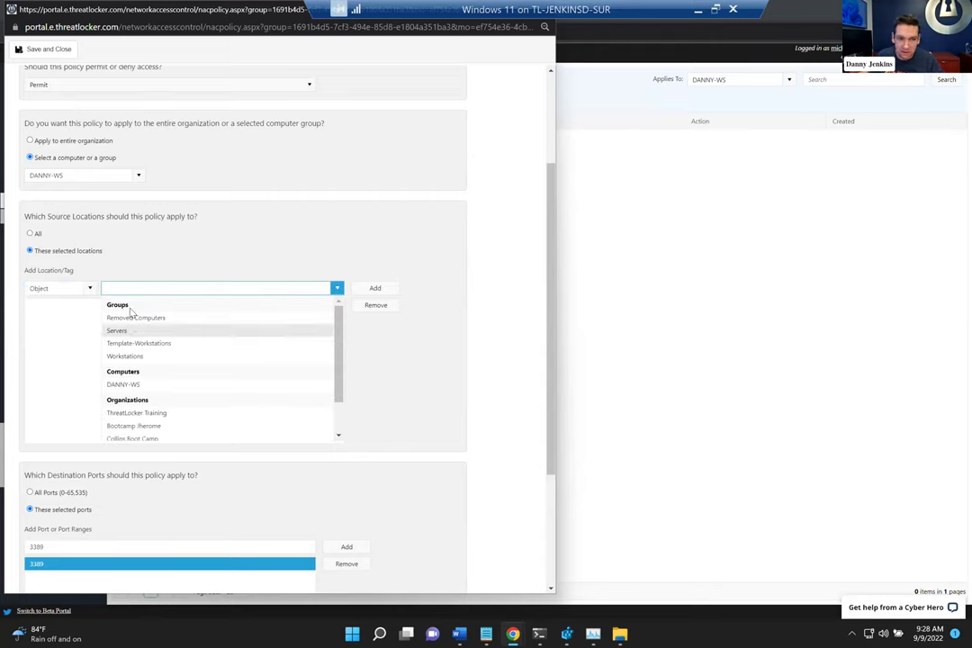
pyautogui.click(124, 385)
pyautogui.click(374, 288)
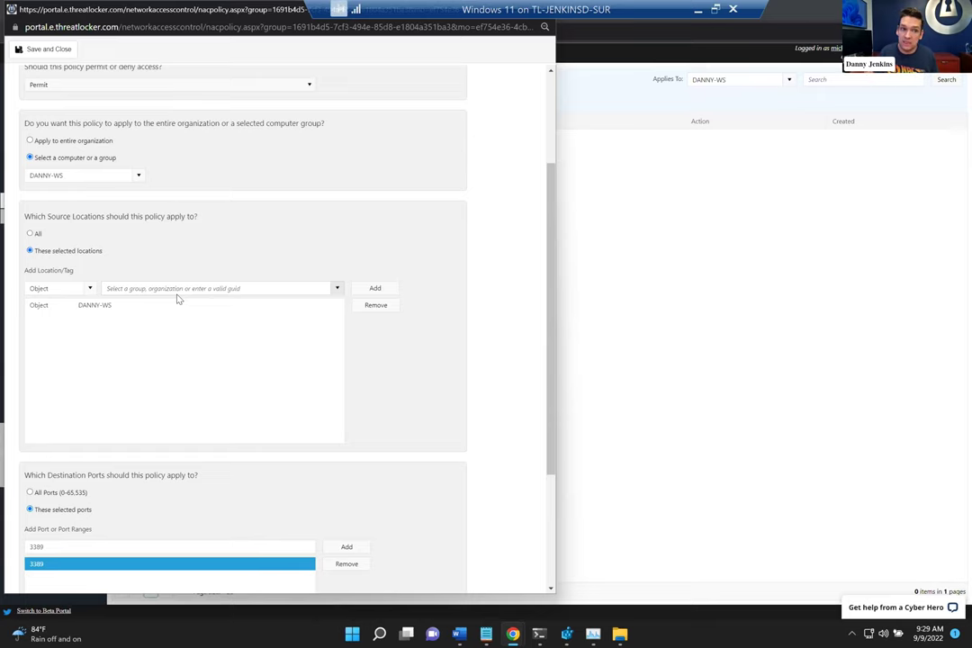
# Replace destination port 3389 with 443 in the RDP policy's port list.
pyautogui.scroll(-1, 90, 423)
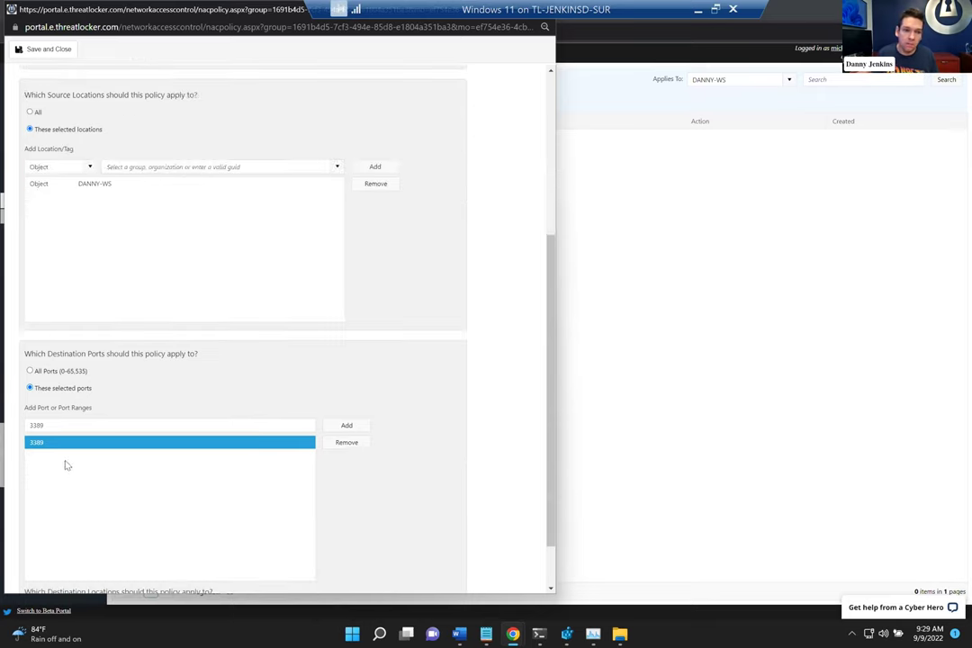
pyautogui.moveTo(68, 431); pyautogui.dragTo(6, 404)
pyautogui.write('443')
pyautogui.click(357, 430)
pyautogui.click(45, 455)
pyautogui.click(261, 442)
pyautogui.click(347, 442)
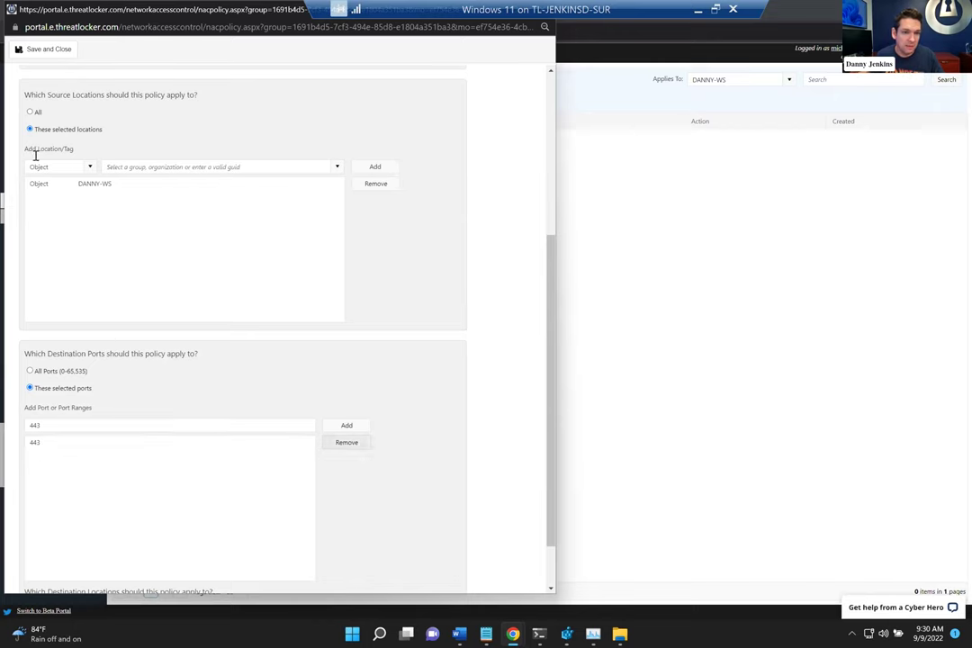
# Add the Workstations group as an Object to the RDP policy's source locations and close the policy without saving.
pyautogui.scroll(1, 102, 234)
pyautogui.click(130, 287)
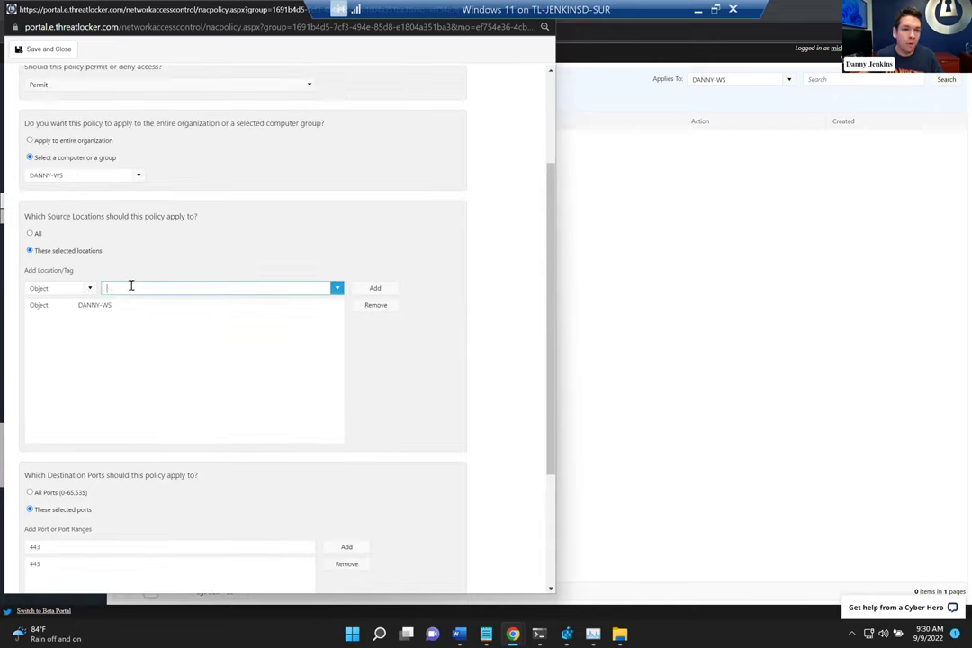
pyautogui.press('Down')
pyautogui.press('Down')
pyautogui.press('Down')
pyautogui.press('Down')
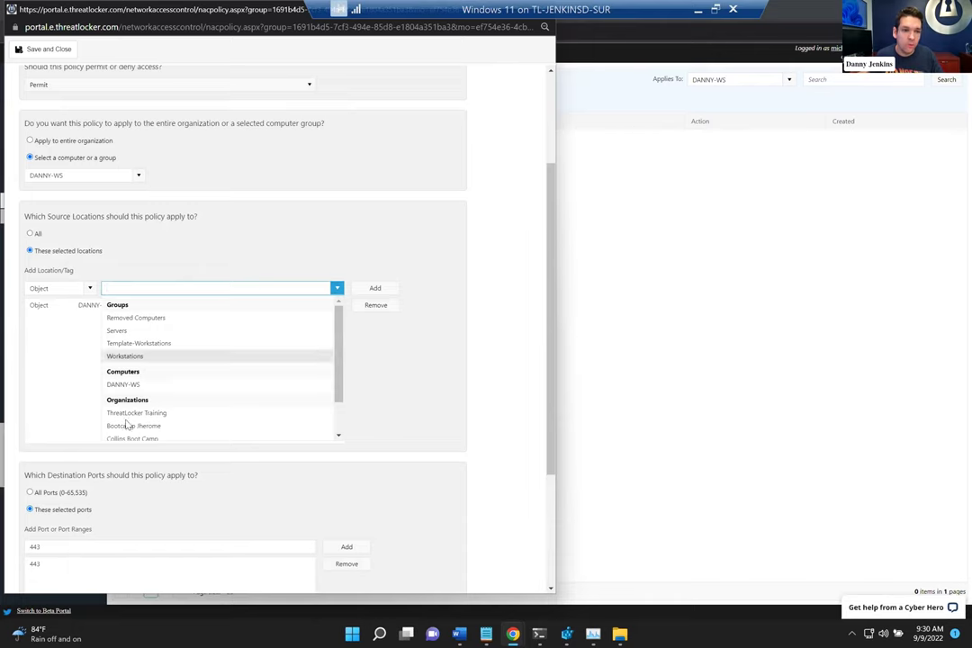
pyautogui.scroll(-1, 130, 423)
pyautogui.scroll(1, 136, 361)
pyautogui.press('Up')
pyautogui.press('Up')
pyautogui.press('Up')
pyautogui.press('Up')
pyautogui.press('Up')
pyautogui.press('Down')
pyautogui.press('Down')
pyautogui.press('Down')
pyautogui.press('Up')
pyautogui.press('Up')
pyautogui.press('Up')
pyautogui.press('Down')
pyautogui.press('Down')
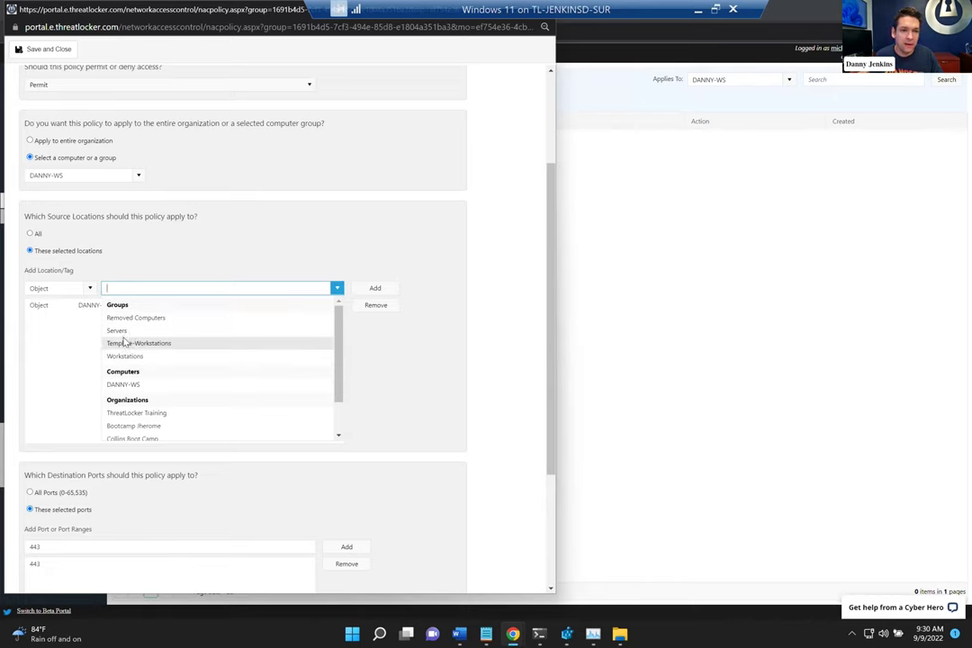
pyautogui.click(126, 356)
pyautogui.click(369, 289)
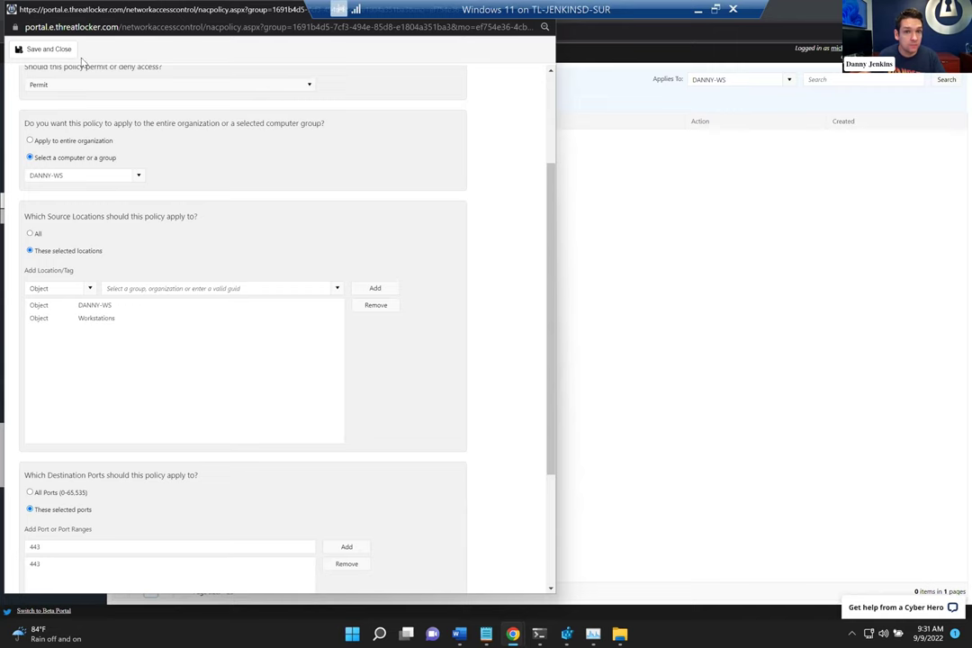
pyautogui.moveTo(514, 44); pyautogui.dragTo(509, 67)
pyautogui.click(532, 66)
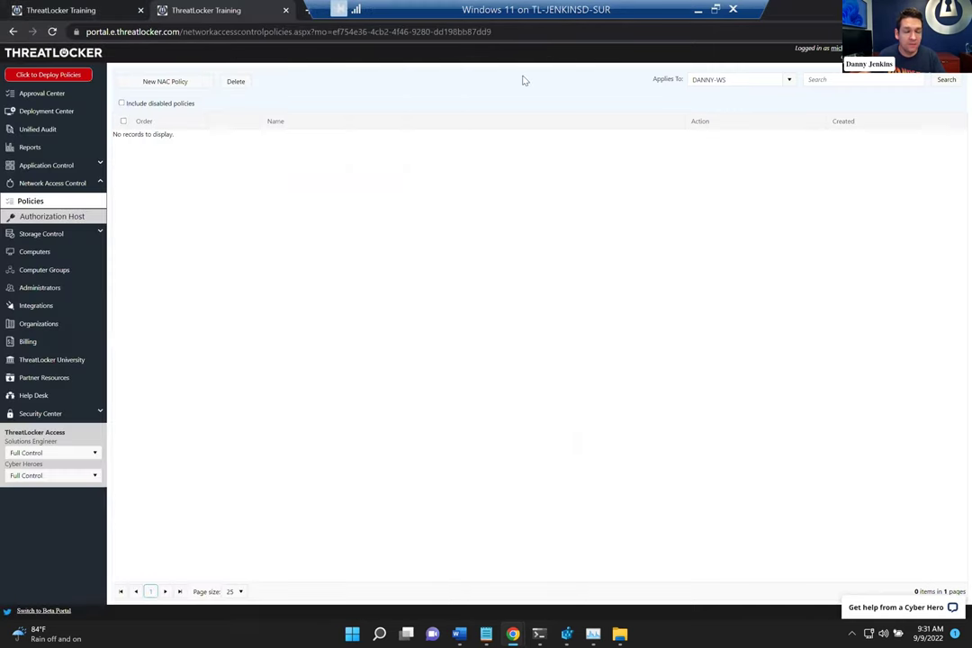
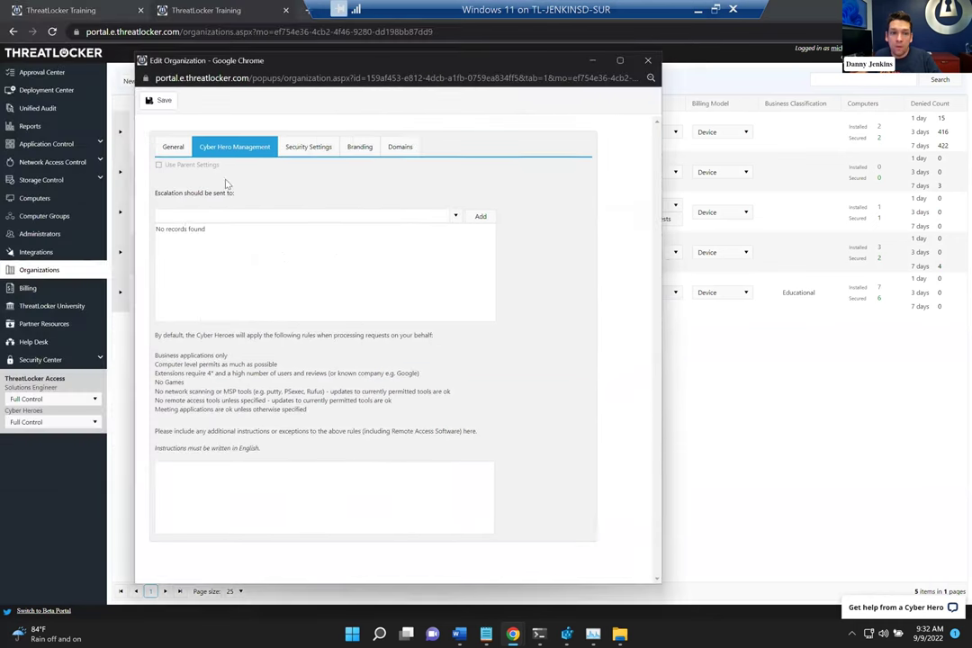
# Examine the organization's Cyber Hero escalation recipients, default request-processing rules and additional instructions field, and close the organization settings.
pyautogui.click(229, 215)
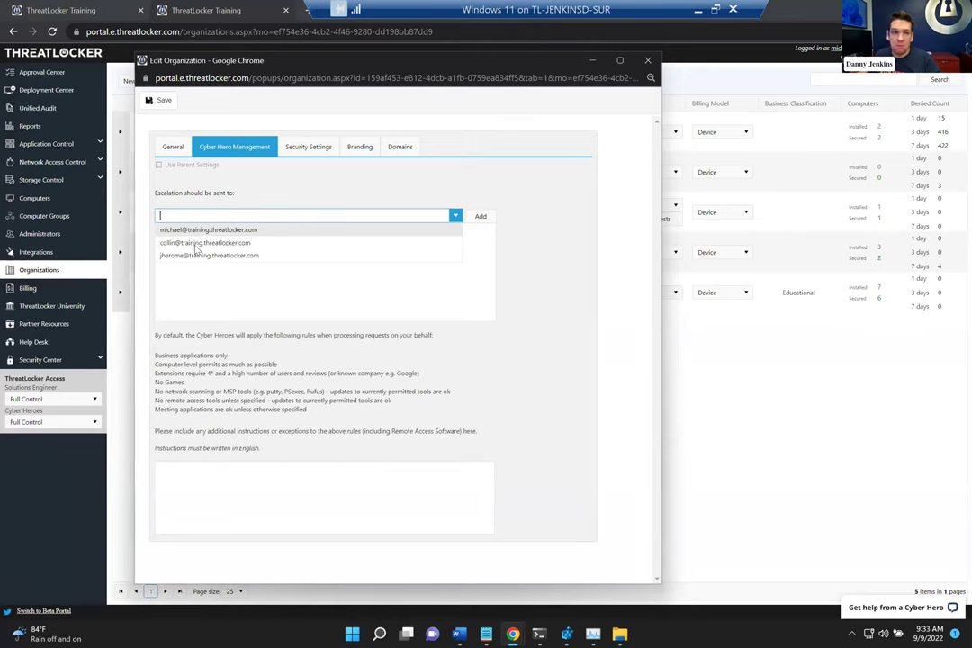
pyautogui.click(264, 304)
pyautogui.click(236, 479)
pyautogui.moveTo(162, 355); pyautogui.dragTo(360, 400)
pyautogui.click(162, 355)
pyautogui.moveTo(162, 356); pyautogui.dragTo(308, 410)
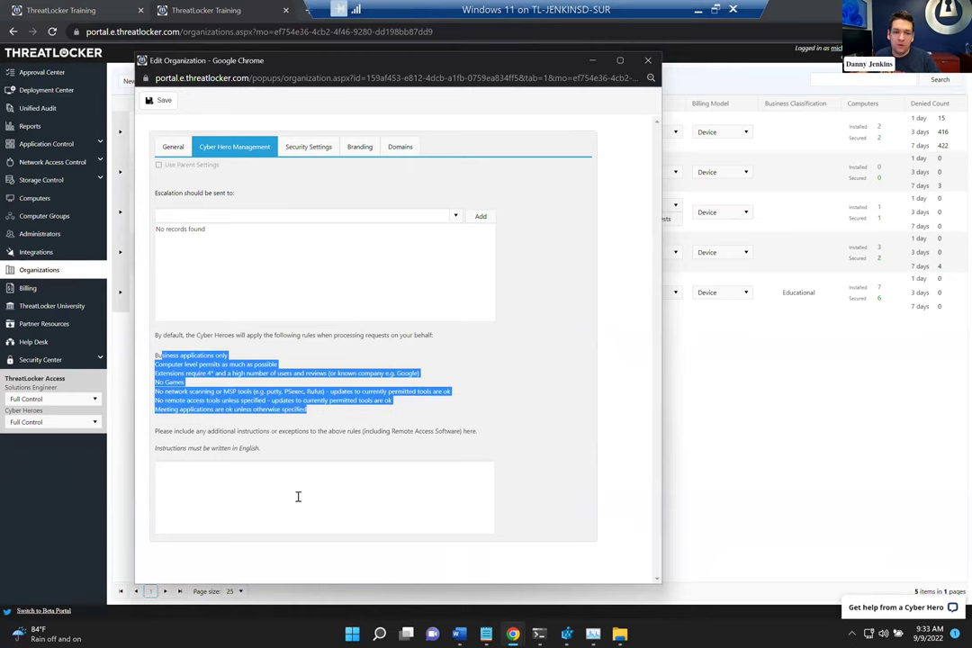
pyautogui.click(217, 484)
pyautogui.moveTo(160, 355); pyautogui.dragTo(330, 412)
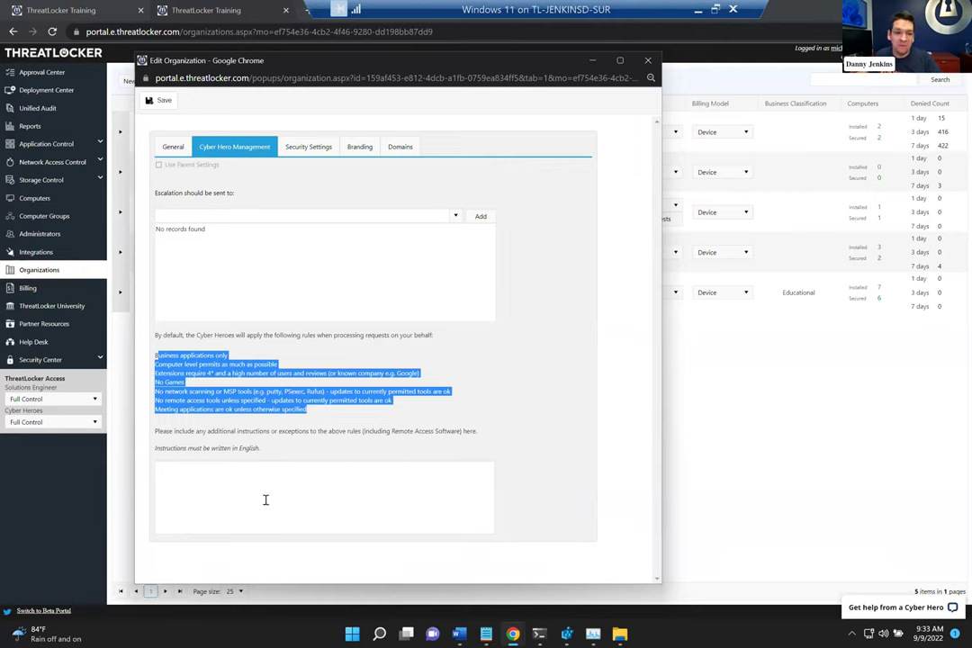
pyautogui.click(265, 464)
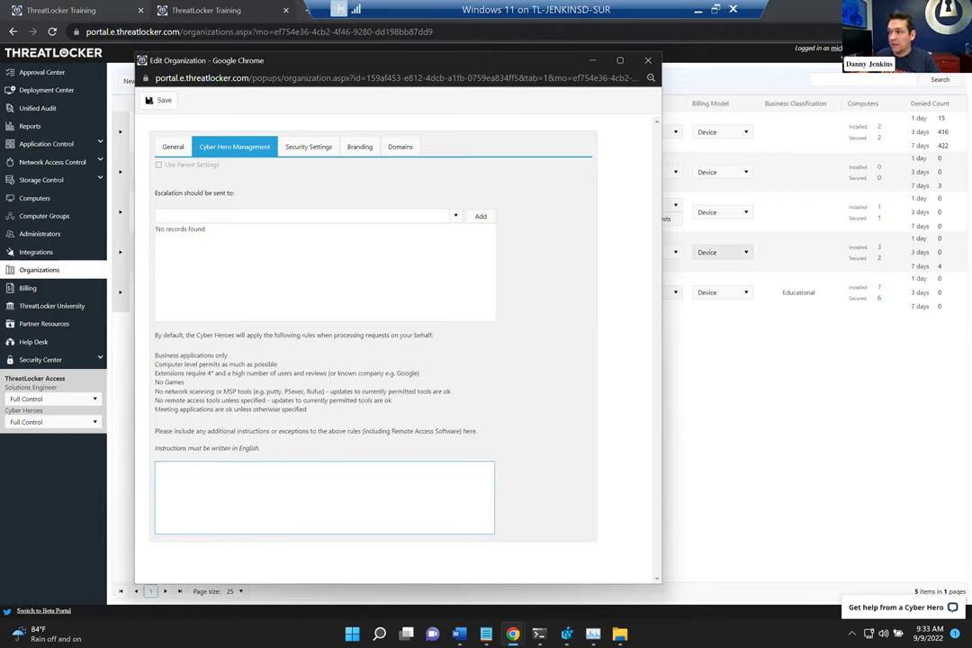
pyautogui.click(649, 60)
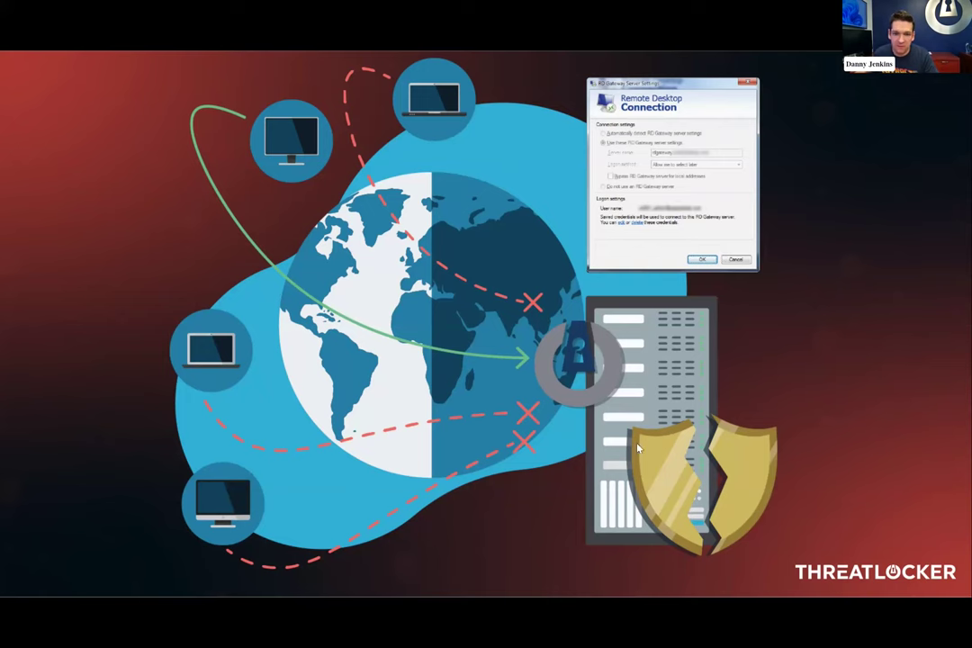
pyautogui.press('Right')
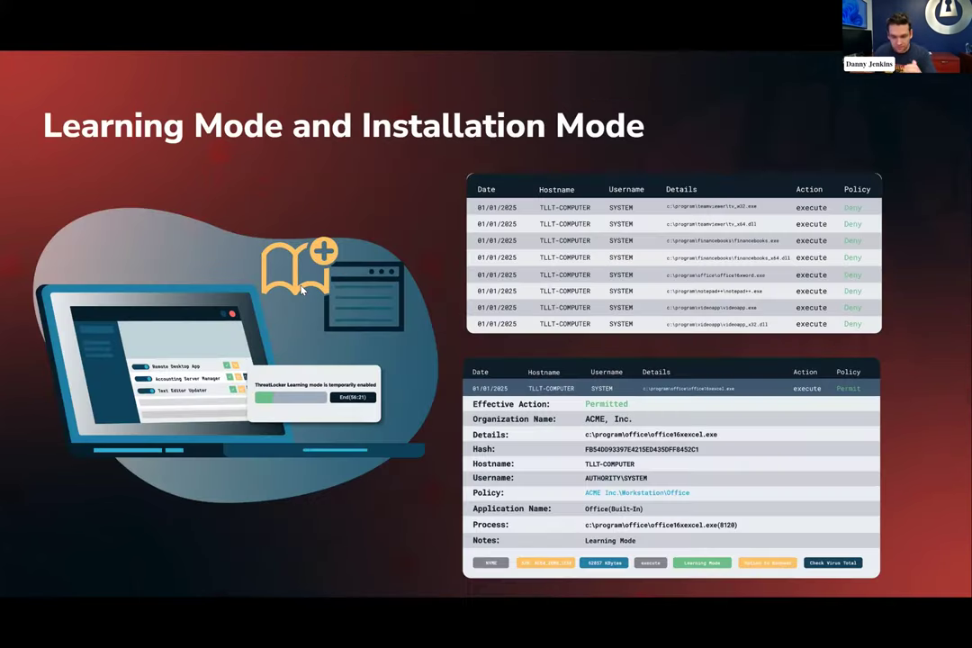
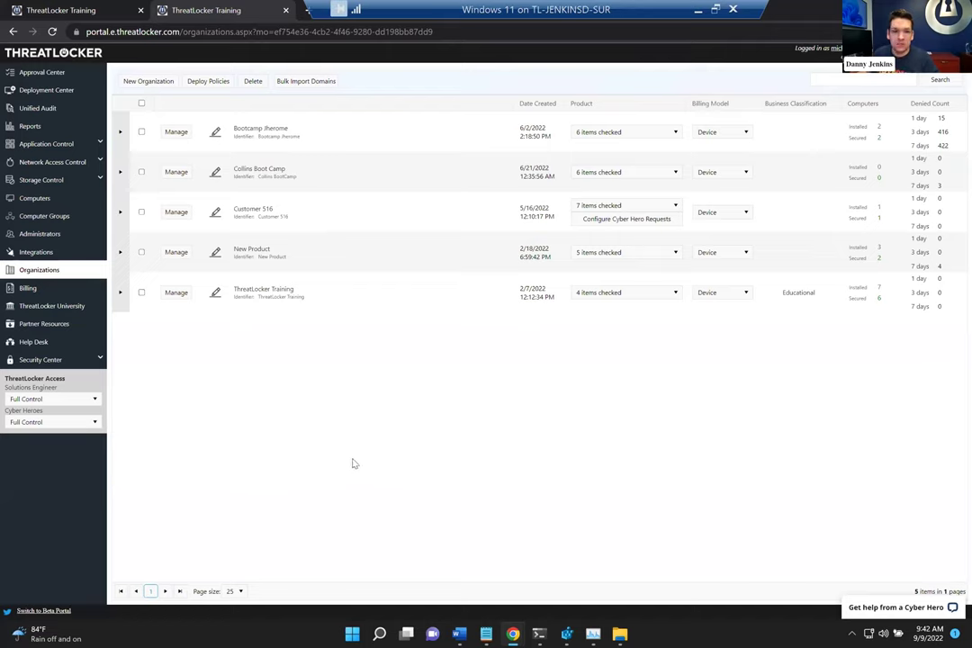
pyautogui.tripleClick(241, 216)
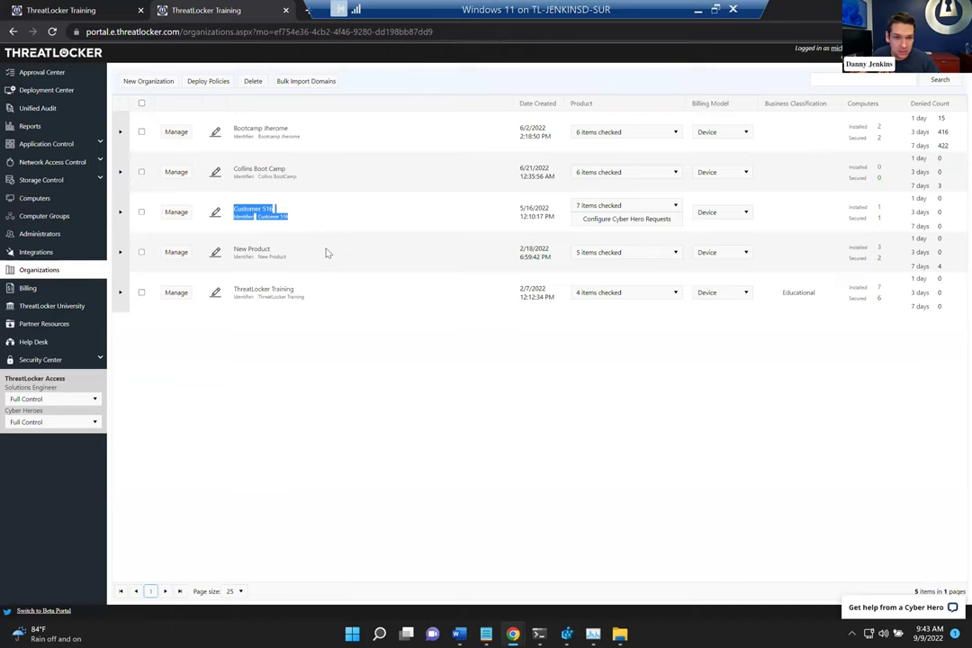
pyautogui.click(285, 295)
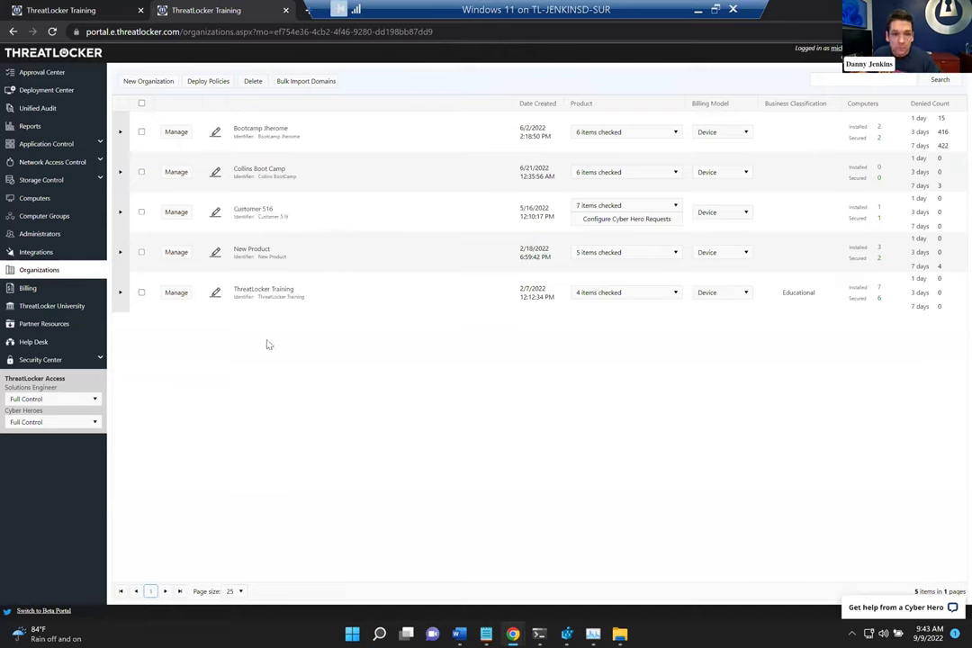
# Open the Approval Center, switch to File Explorer to run businessapp23 from Downloads, and send an access request with the file attached.
pyautogui.click(34, 69)
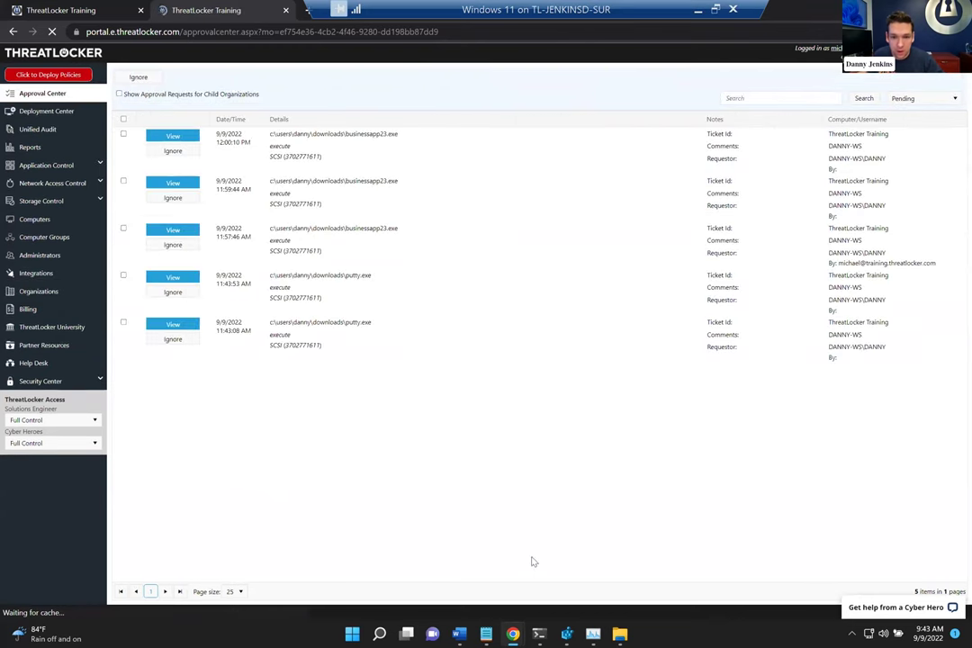
pyautogui.hotkey('alt', 'Tab')
pyautogui.click(297, 334)
pyautogui.doubleClick(308, 334)
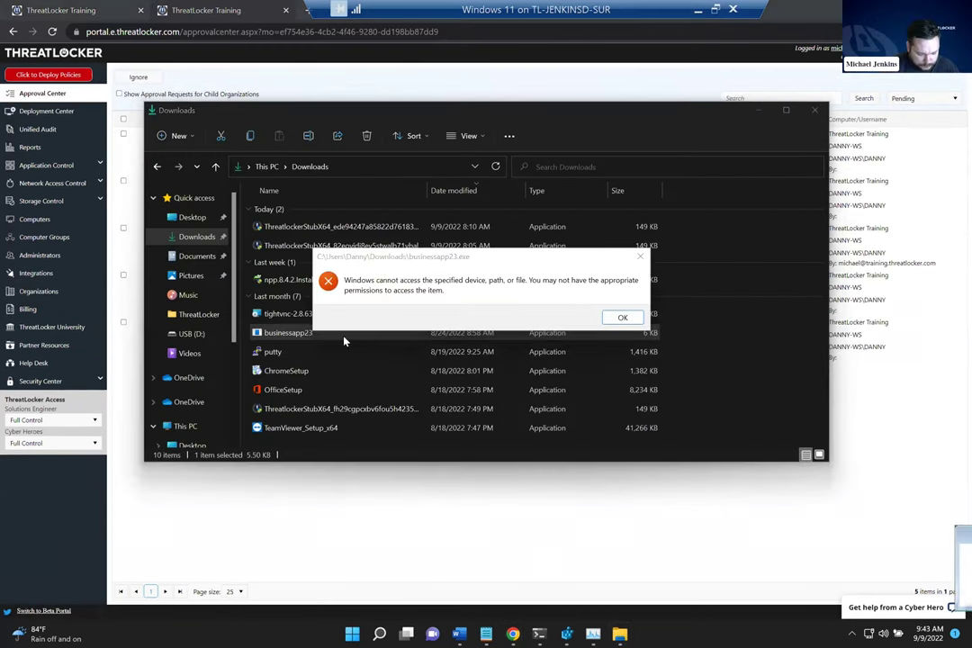
pyautogui.click(624, 320)
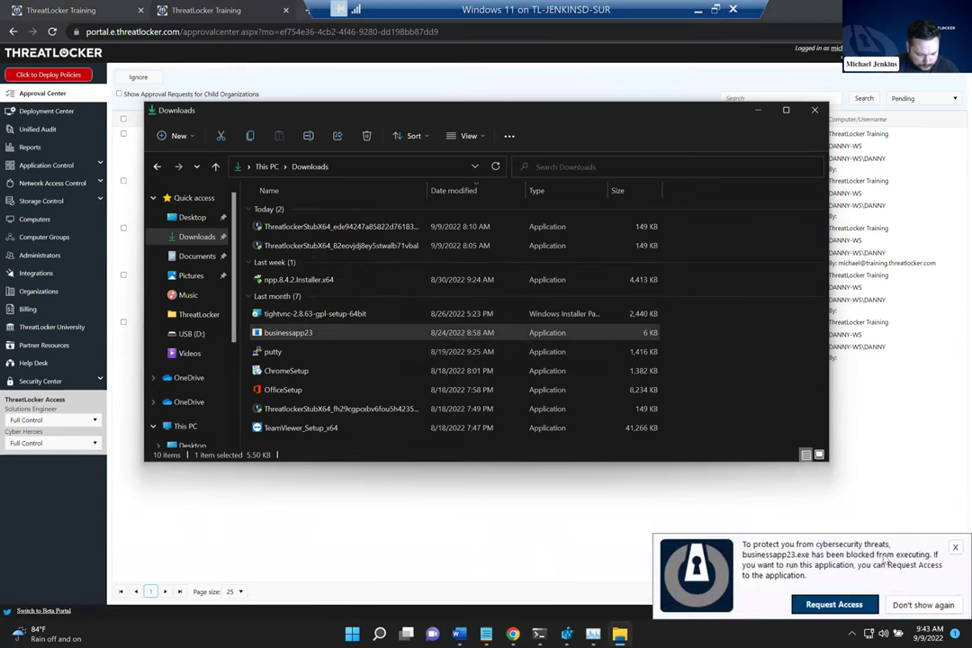
pyautogui.click(528, 357)
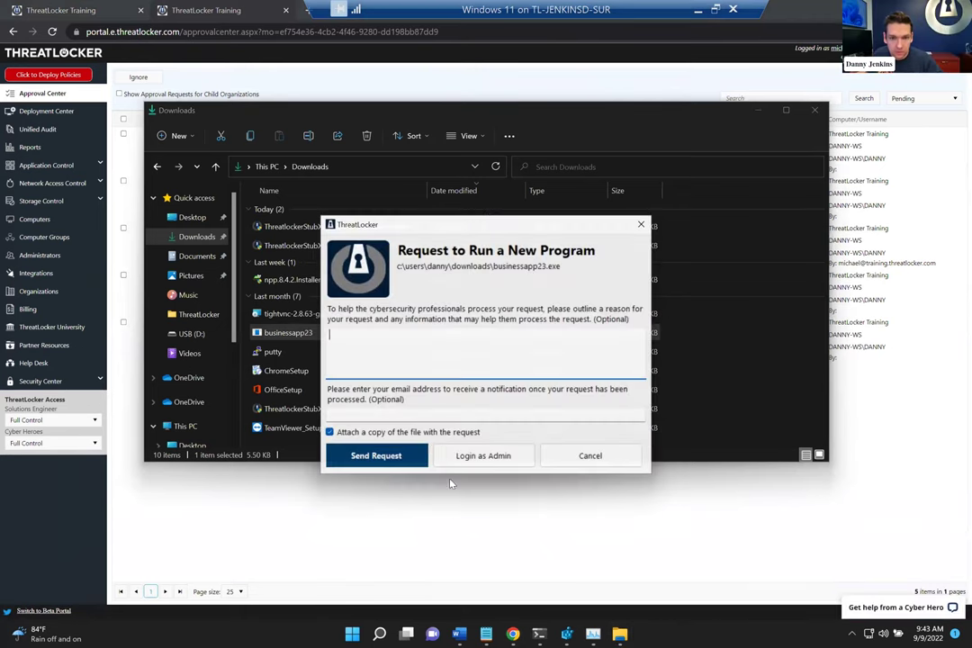
pyautogui.click(377, 457)
# Refresh the pending requests in the Approval Center and check the newest businessapp23.exe request for matching applications.
pyautogui.click(804, 54)
pyautogui.click(864, 98)
pyautogui.click(167, 137)
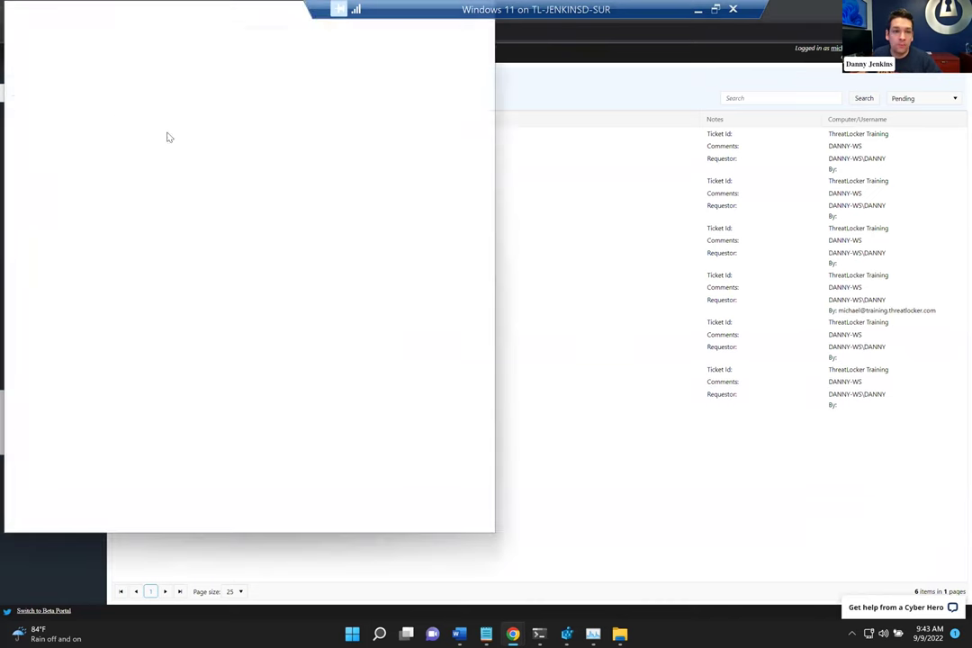
pyautogui.moveTo(59, 13); pyautogui.dragTo(135, 27)
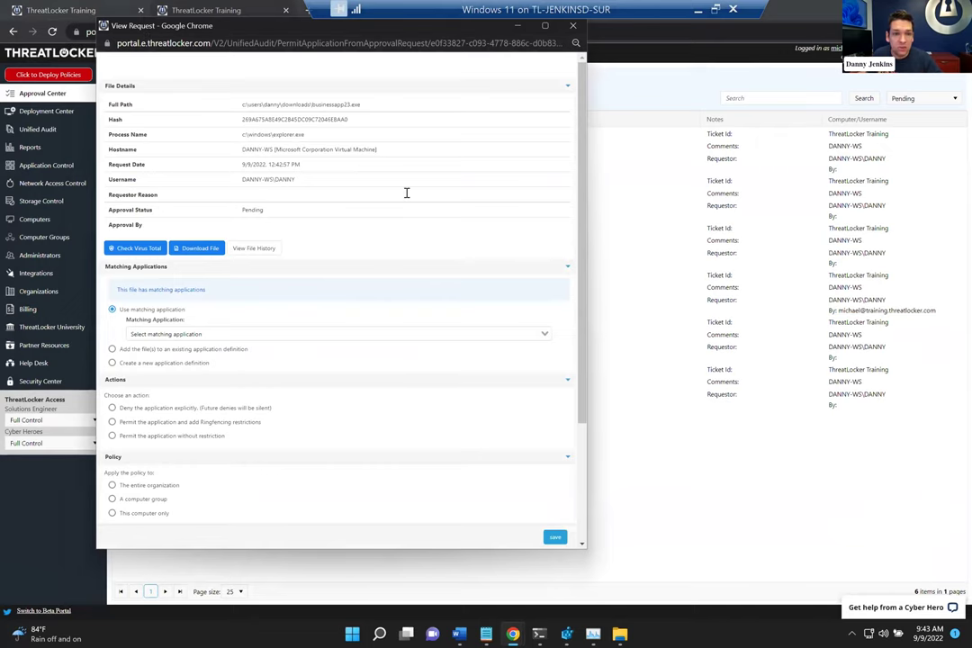
pyautogui.click(198, 335)
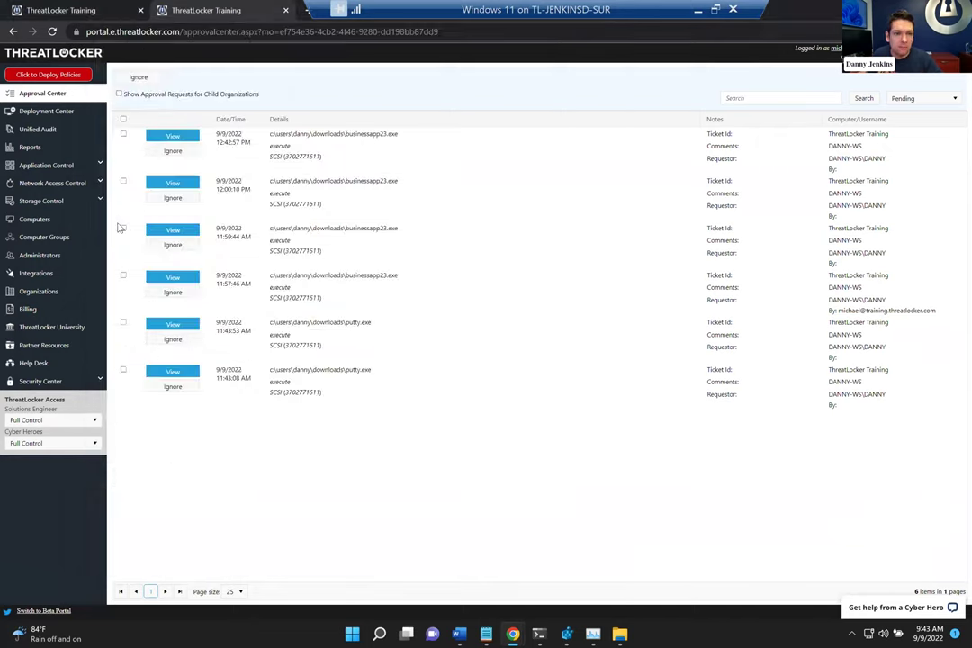
# Delete all applications listed under Application Control.
pyautogui.click(41, 166)
pyautogui.click(28, 203)
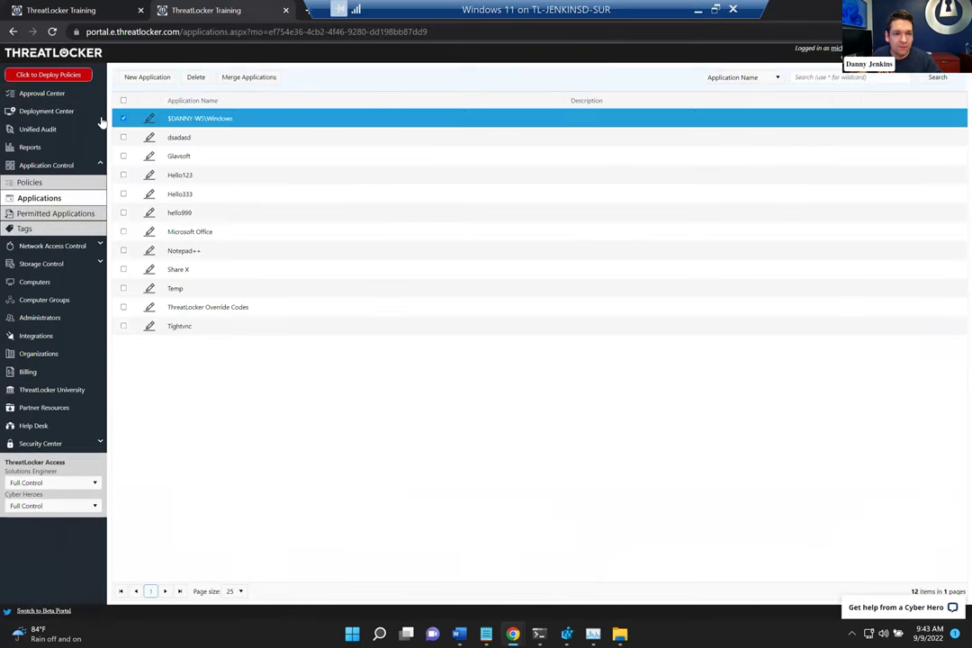
pyautogui.click(123, 100)
pyautogui.click(195, 77)
pyautogui.click(543, 100)
# Open the newest pending businessapp23.exe request in the Approval Center.
pyautogui.click(32, 92)
pyautogui.click(173, 136)
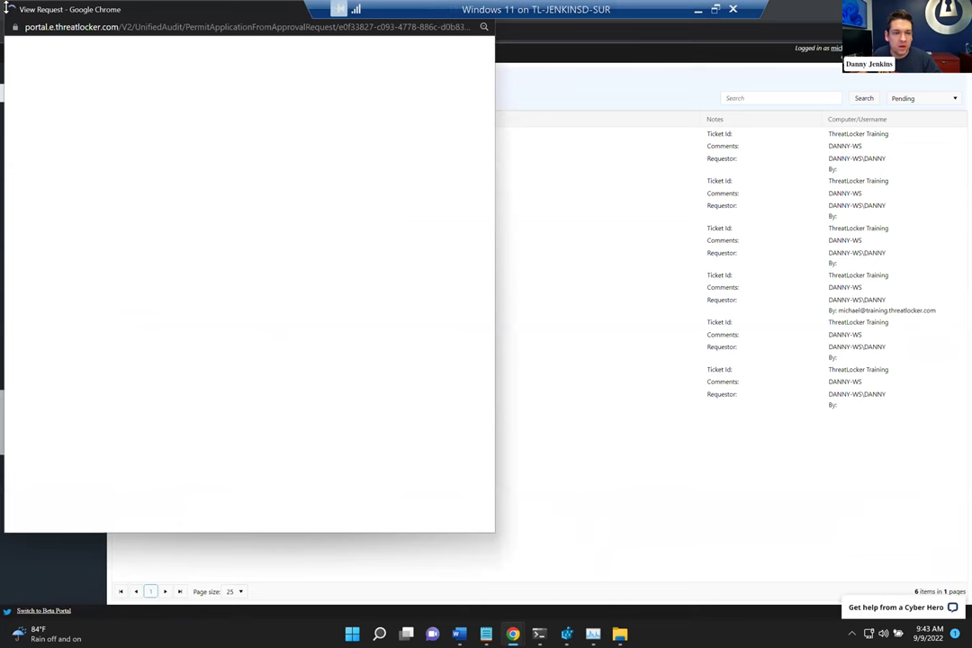
pyautogui.moveTo(58, 11); pyautogui.dragTo(218, 44)
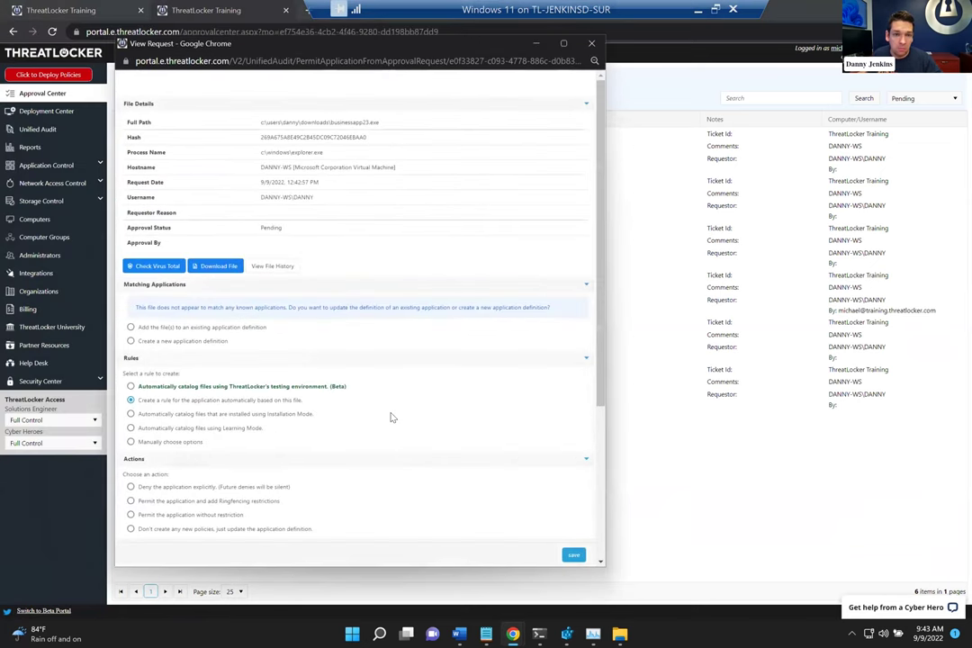
# Look up the requested businessapp23.exe file on VirusTotal and close the lookup window.
pyautogui.moveTo(332, 121); pyautogui.dragTo(379, 122)
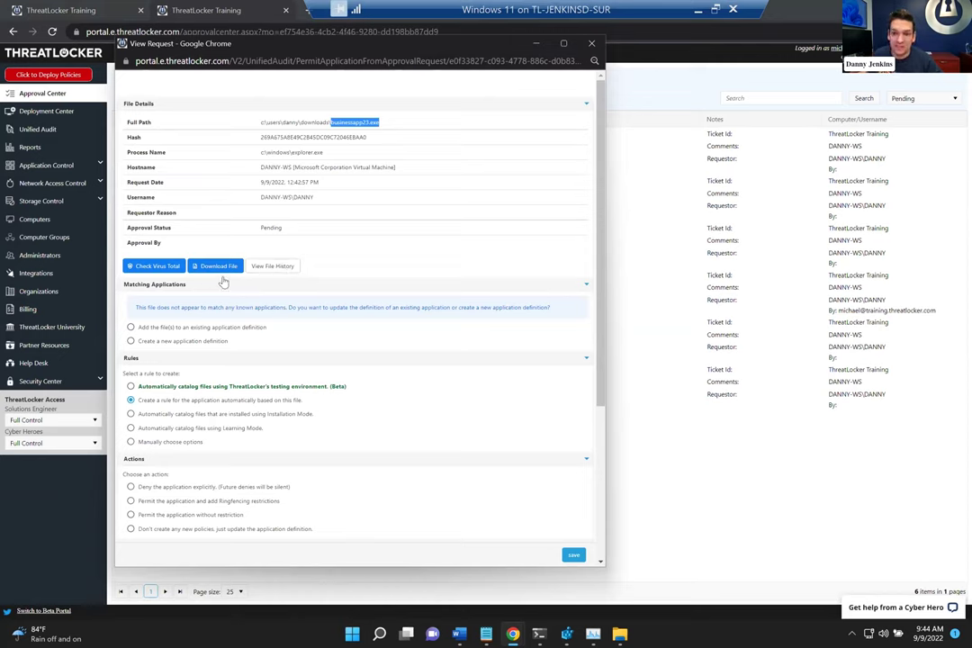
pyautogui.click(155, 269)
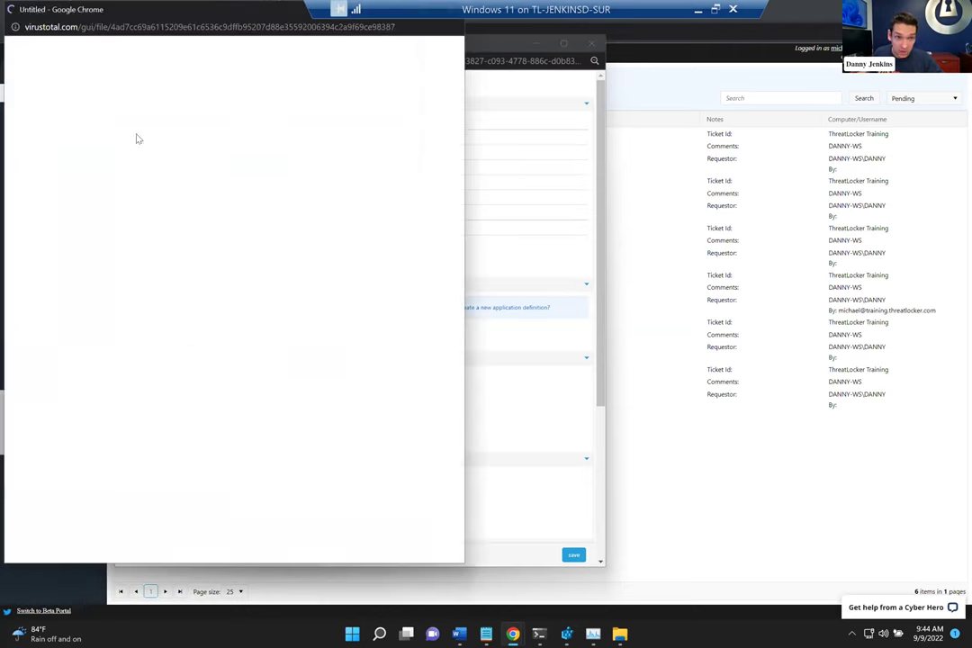
pyautogui.moveTo(70, 13); pyautogui.dragTo(136, 34)
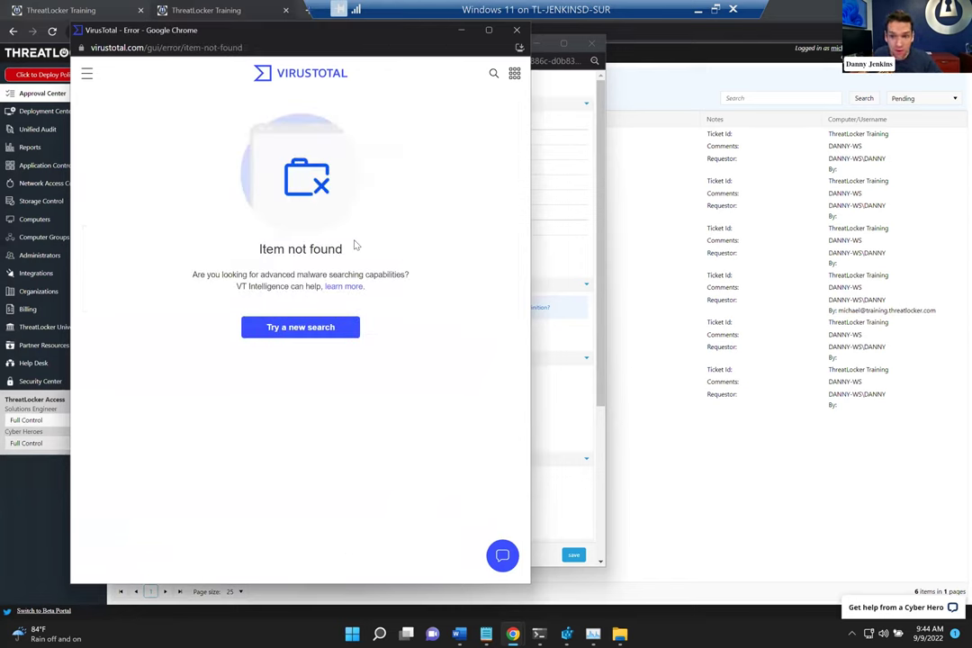
pyautogui.click(517, 30)
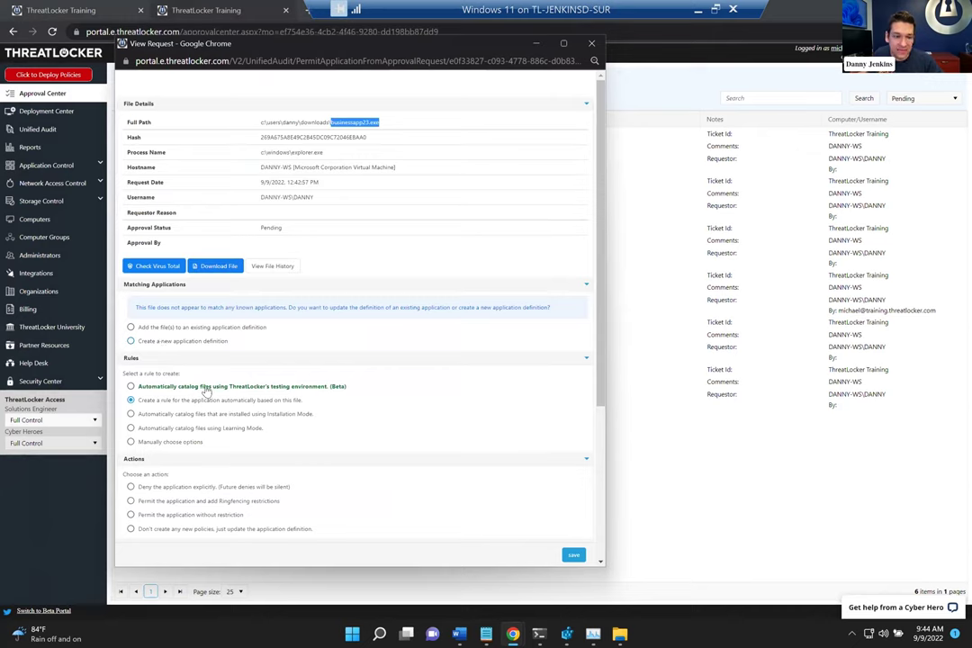
# Create a new application definition named Business App 23 and catalog its files automatically using ThreatLocker's testing environment.
pyautogui.click(268, 387)
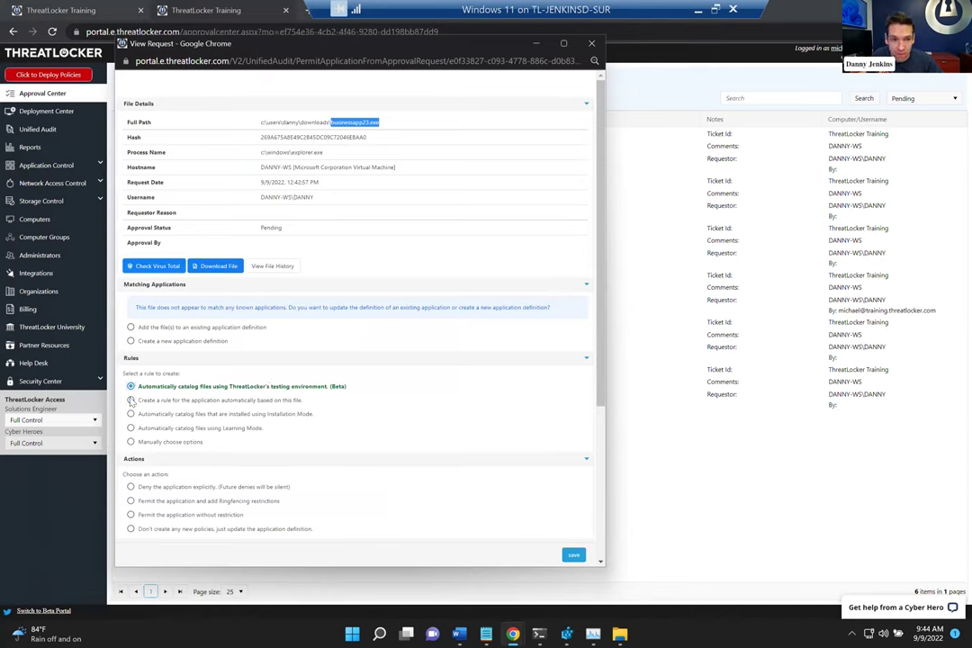
pyautogui.click(160, 342)
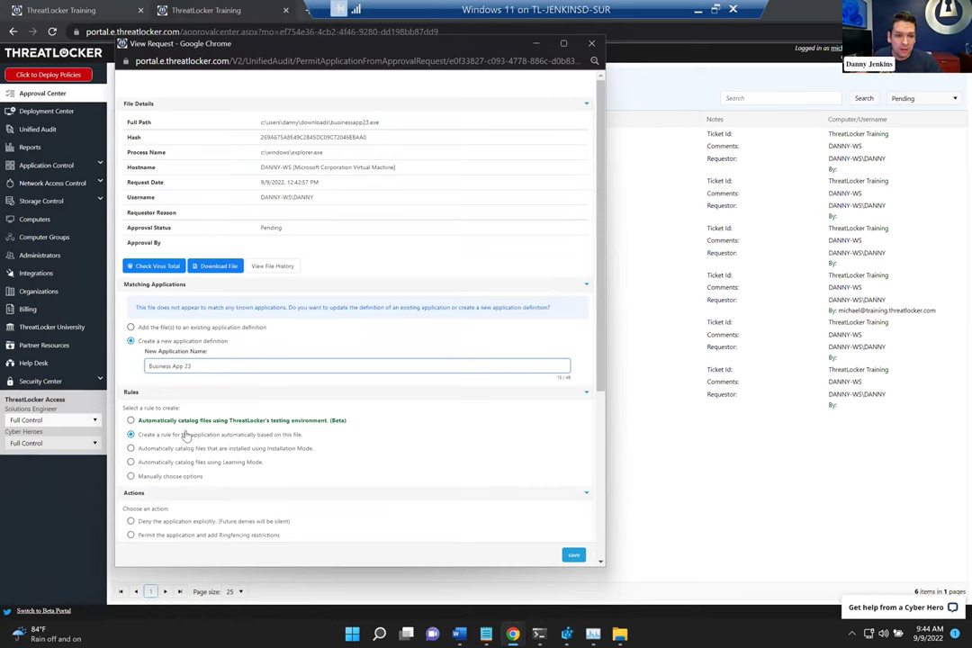
pyautogui.click(151, 421)
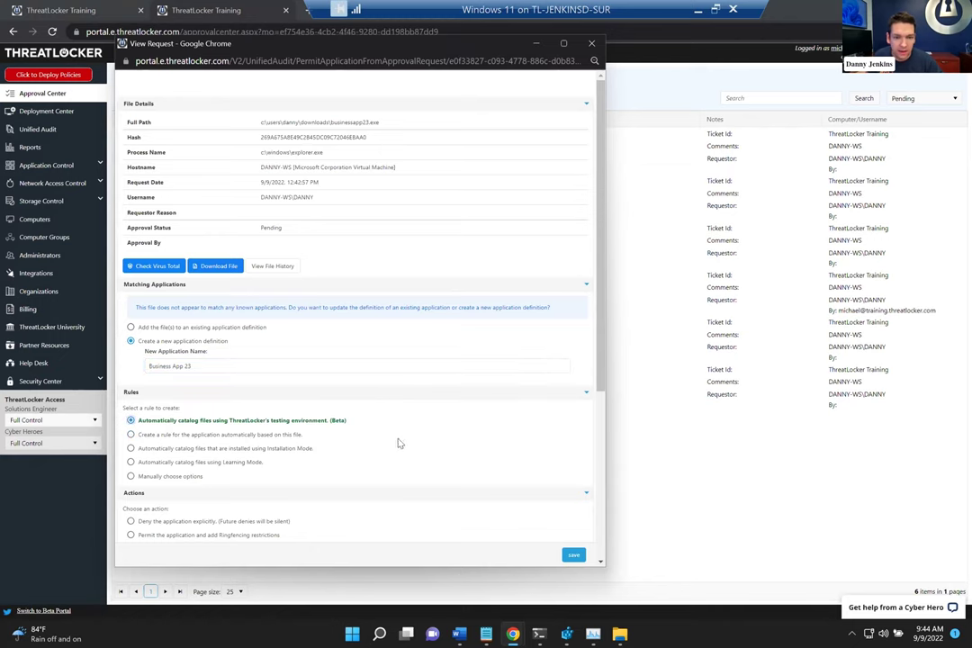
# Set the approval request's action to permit the application without restriction.
pyautogui.scroll(-2, 141, 408)
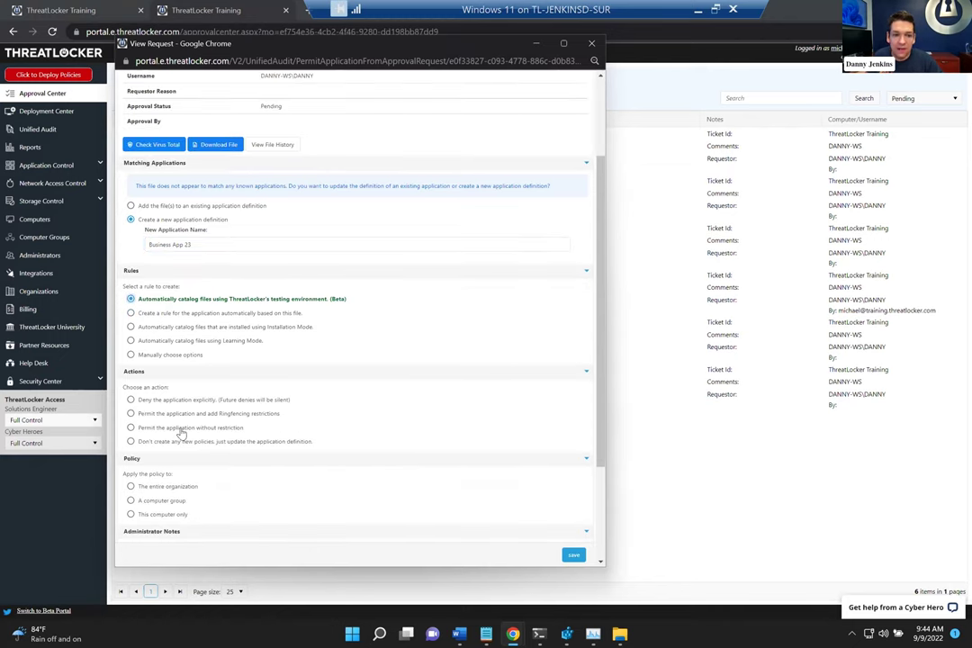
pyautogui.click(177, 428)
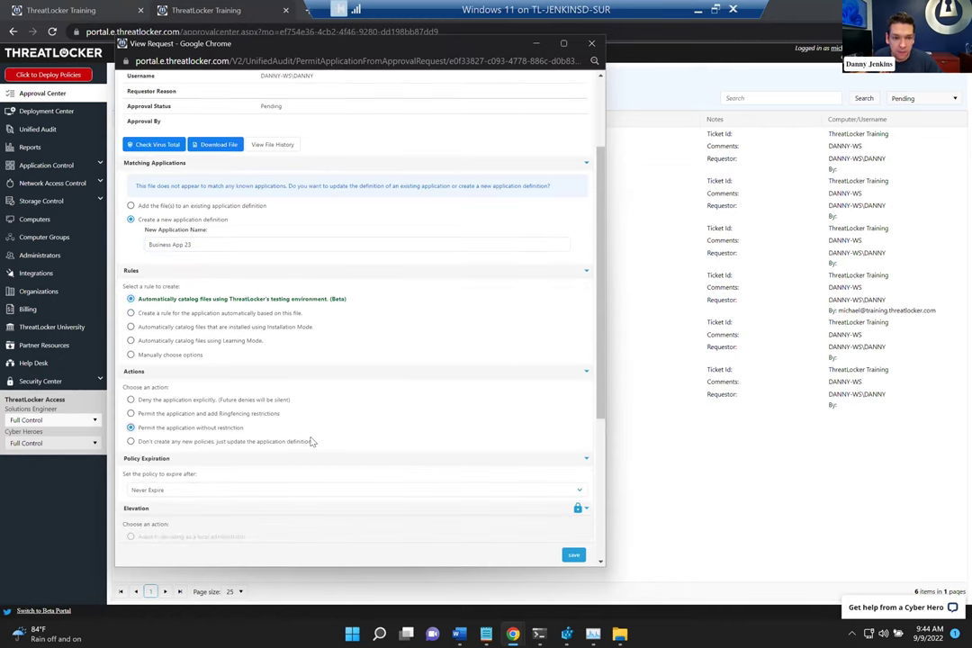
pyautogui.scroll(-3, 287, 463)
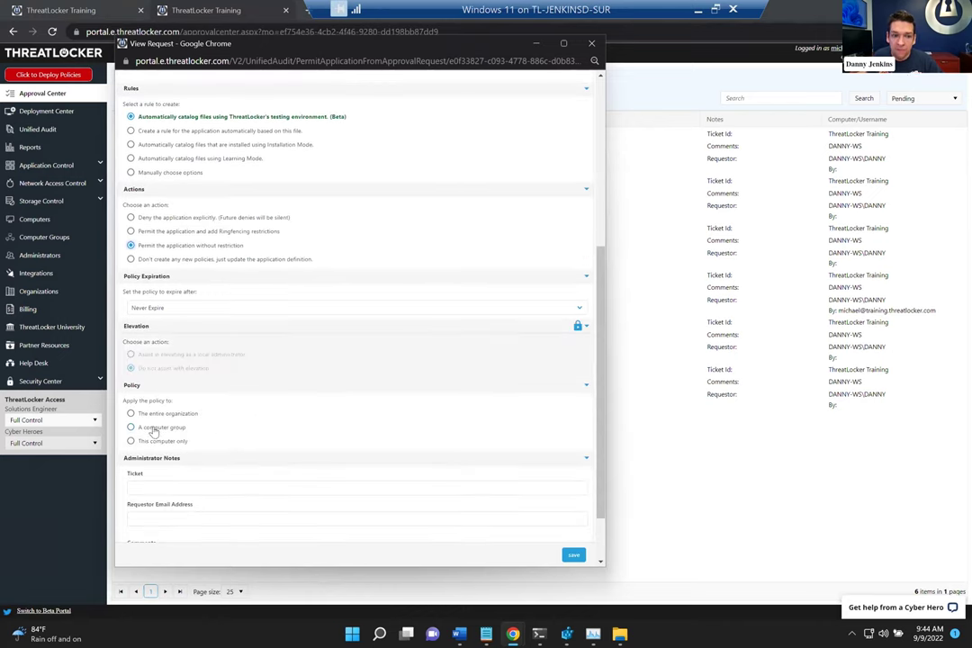
# Apply the approval policy to the ThreatLocker Training\Workstations computer group and save the request.
pyautogui.click(153, 428)
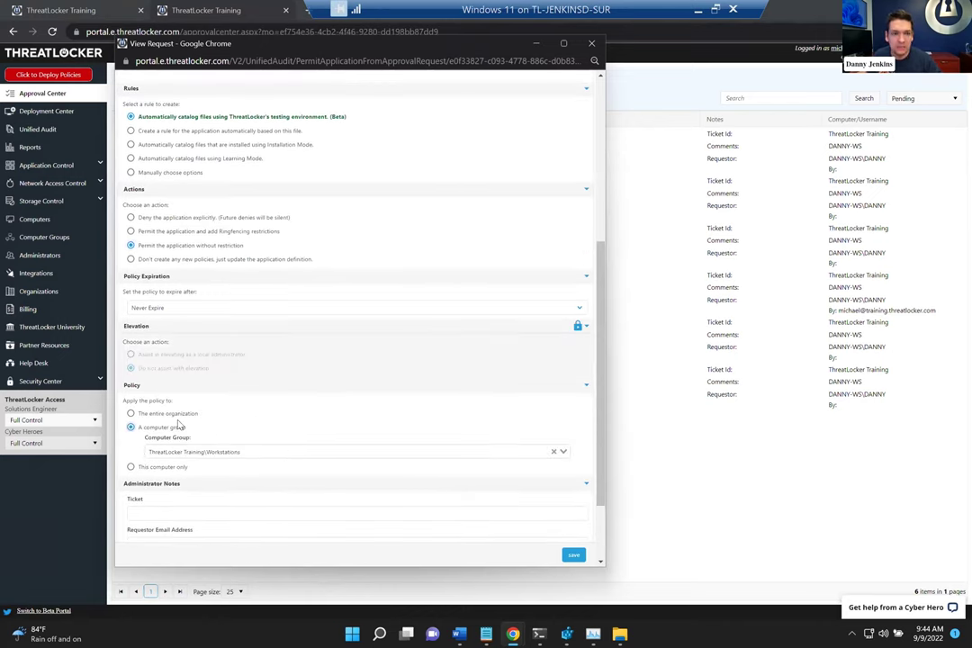
pyautogui.scroll(3, 251, 372)
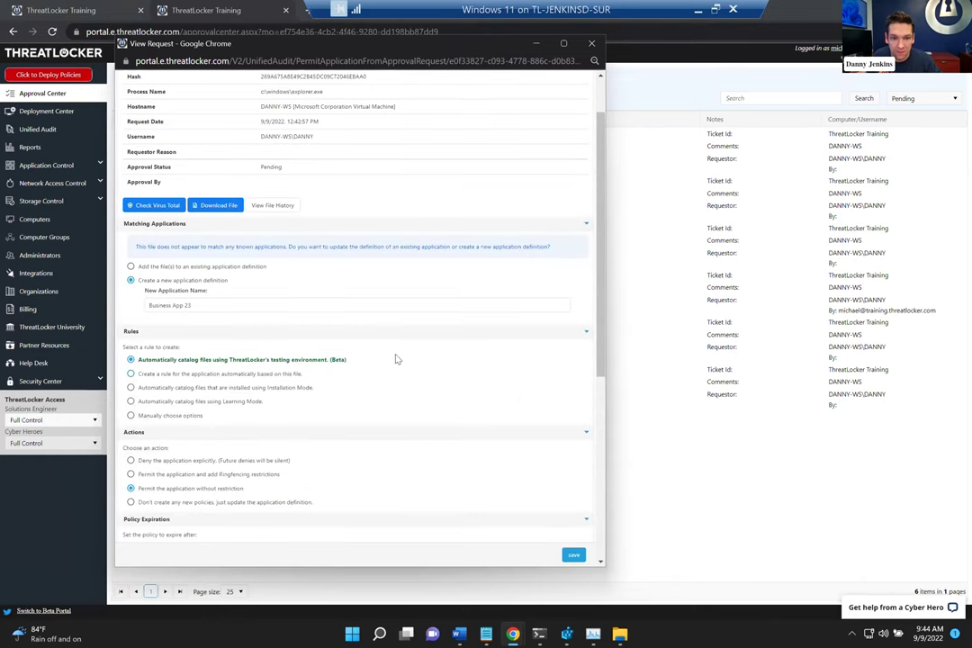
pyautogui.click(573, 558)
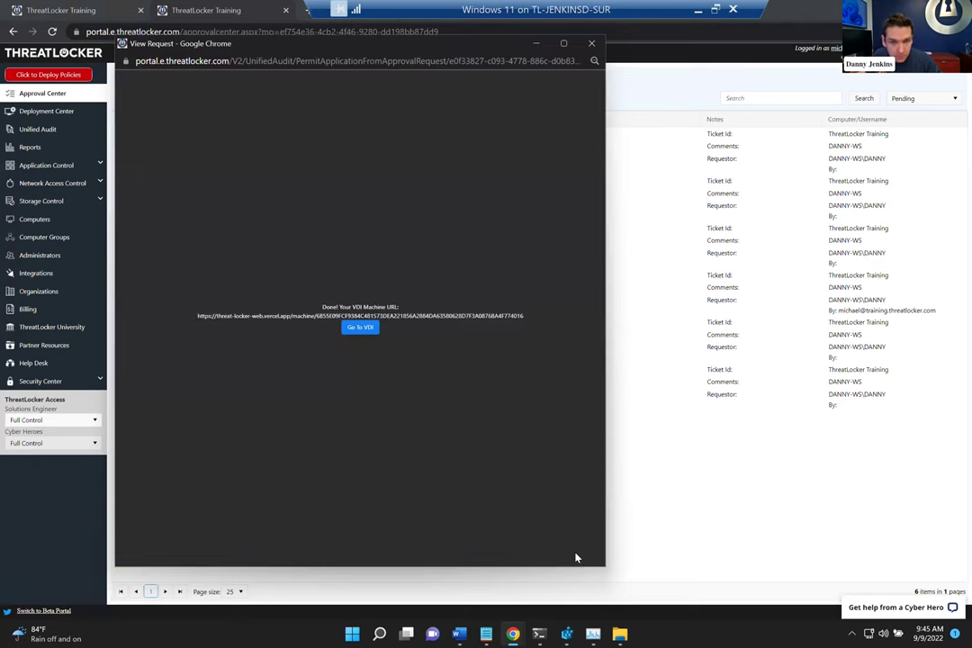
# Open the VDI testing machine, check its Downloads folder for businessapp23.exe, and run the file.
pyautogui.moveTo(238, 45); pyautogui.dragTo(141, 33)
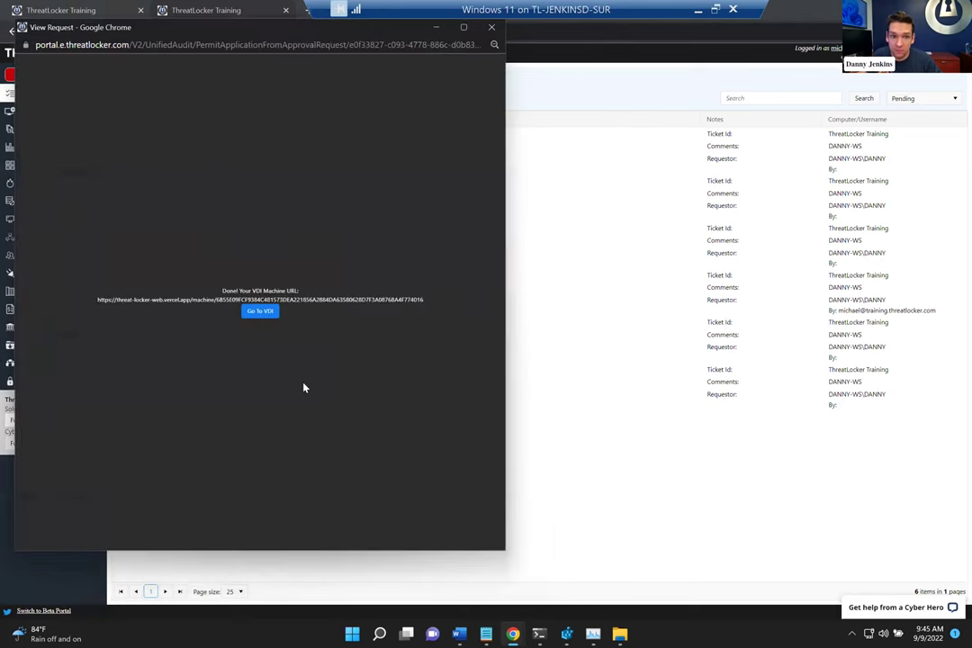
pyautogui.click(265, 313)
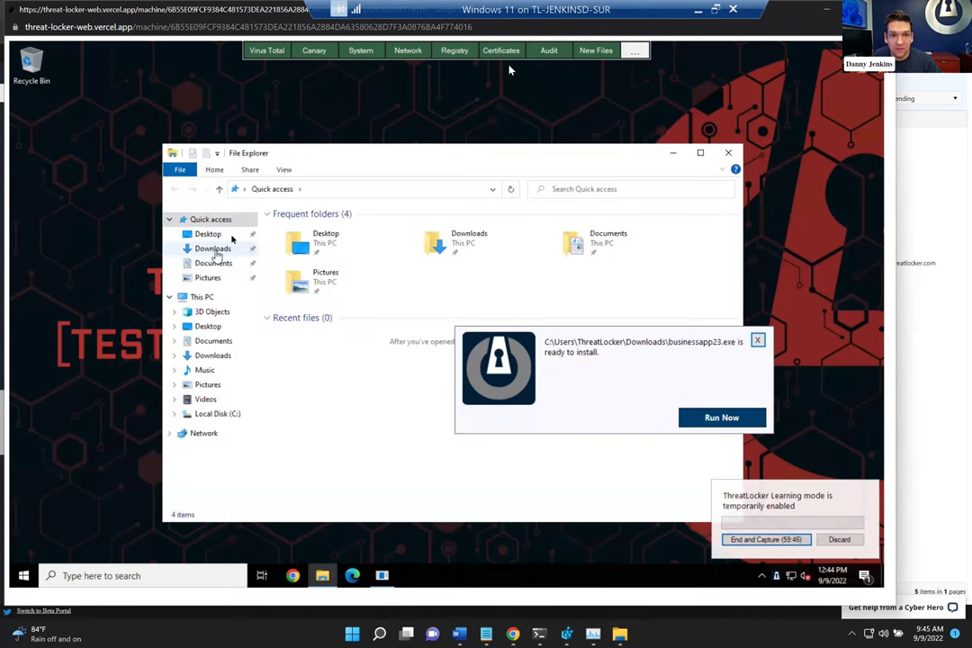
pyautogui.click(214, 249)
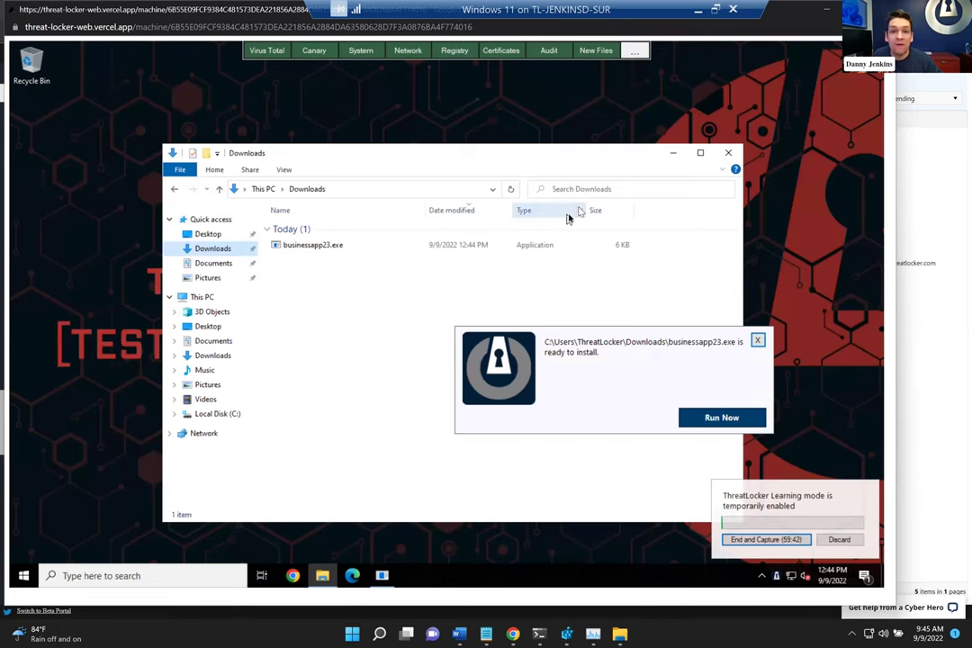
pyautogui.click(672, 153)
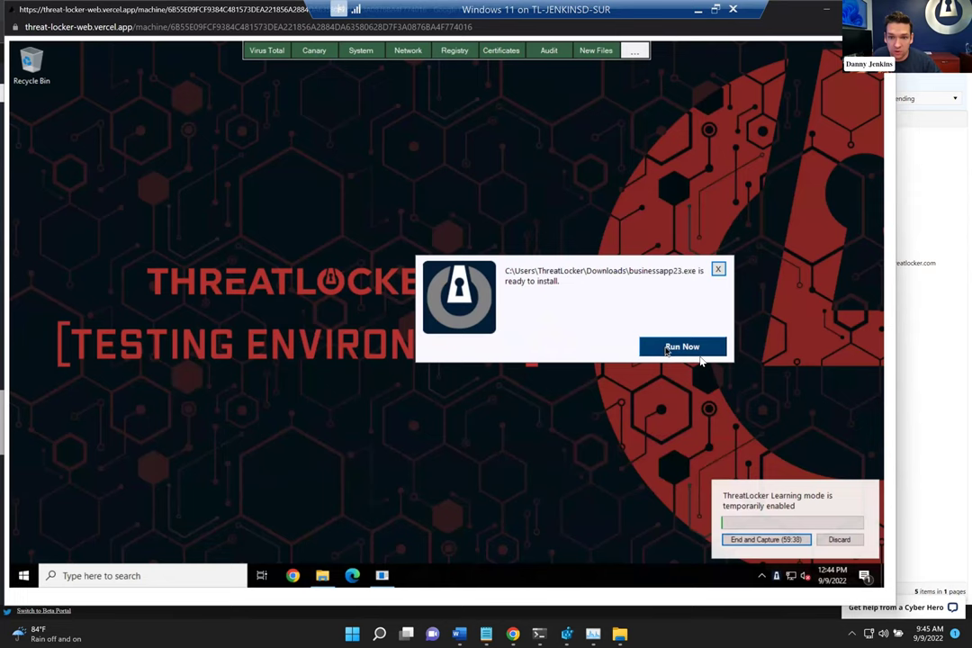
pyautogui.click(684, 350)
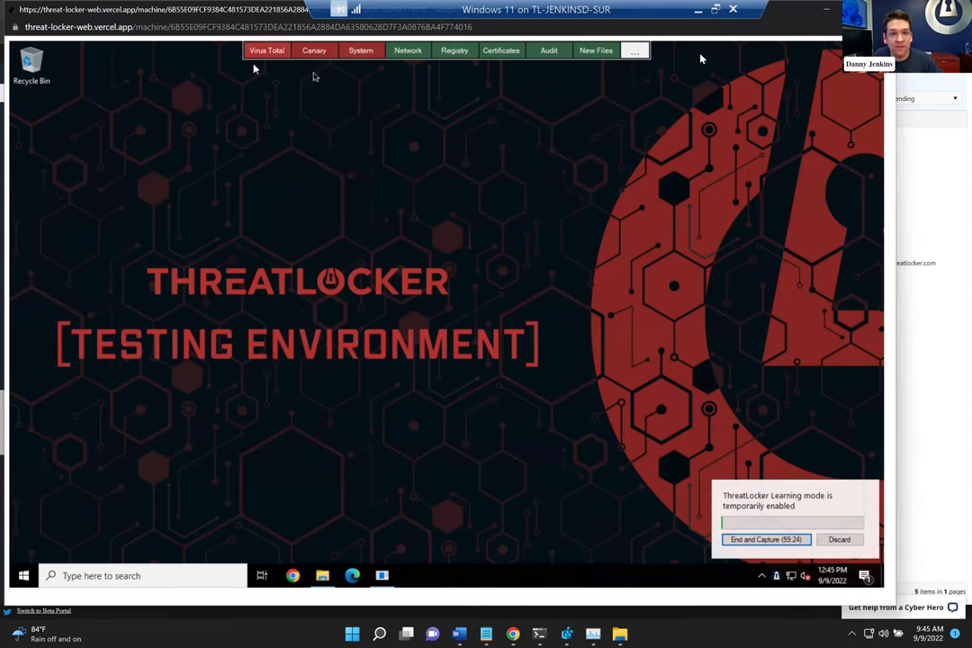
# Open the Risk Center details and examine the Virus Total detections recorded for the tested application.
pyautogui.click(635, 50)
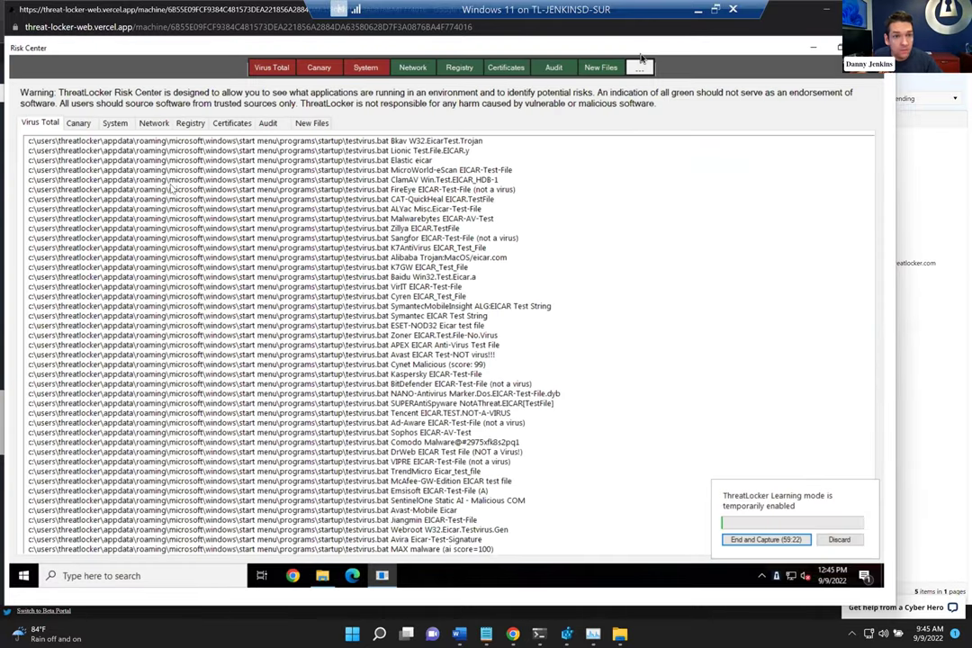
pyautogui.click(288, 179)
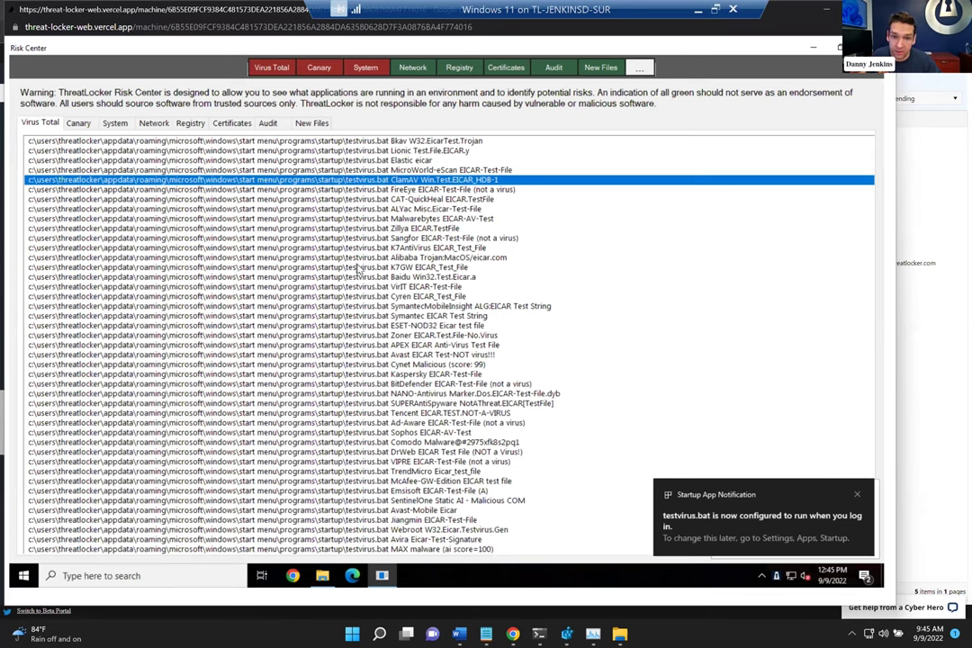
pyautogui.click(858, 497)
pyautogui.click(385, 278)
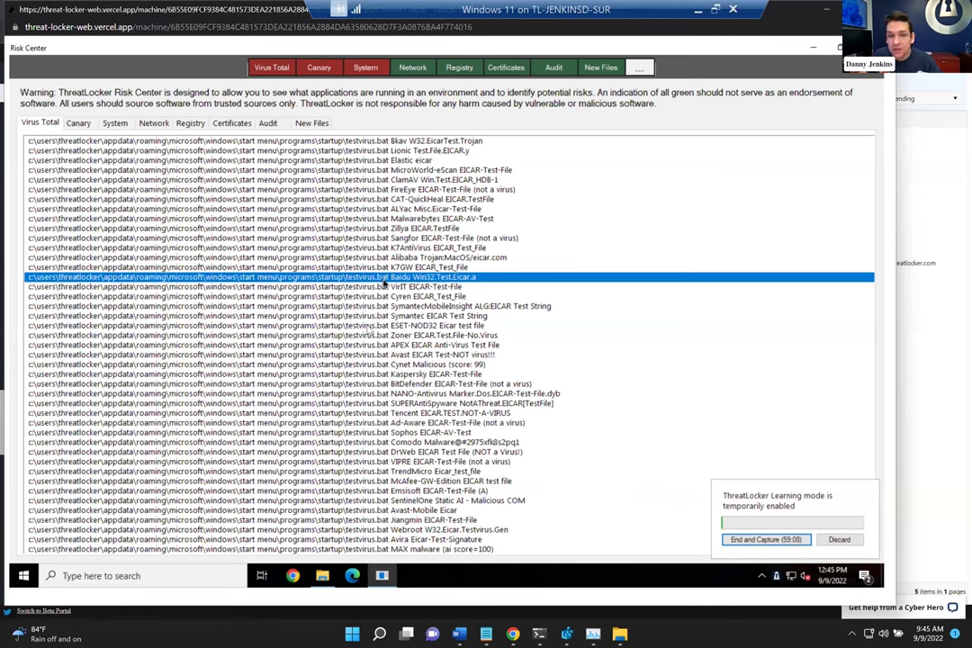
pyautogui.scroll(-4, 386, 282)
pyautogui.scroll(4, 360, 366)
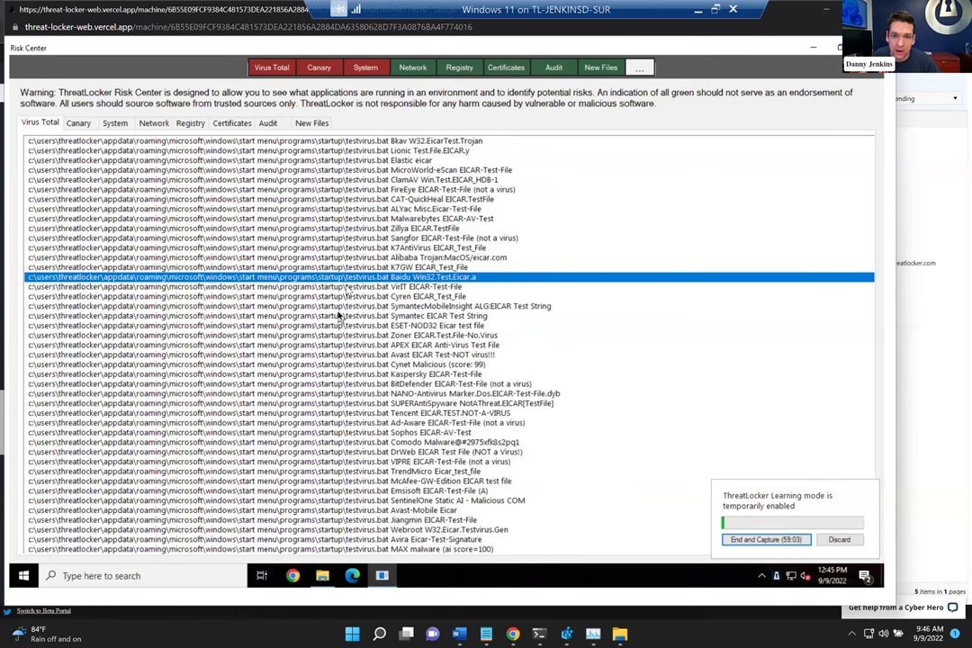
pyautogui.click(392, 208)
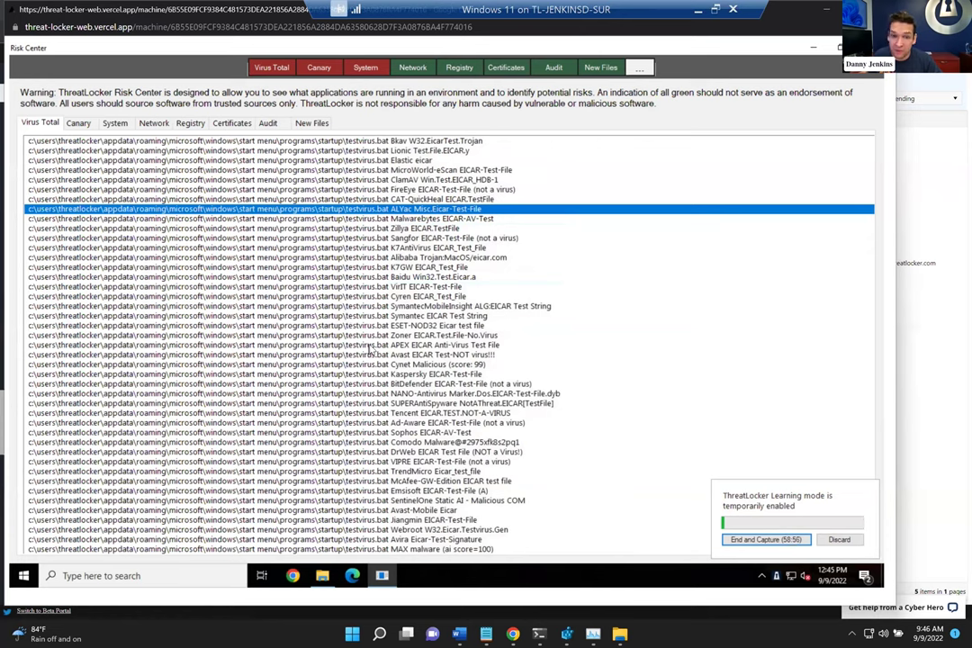
pyautogui.scroll(-4, 324, 300)
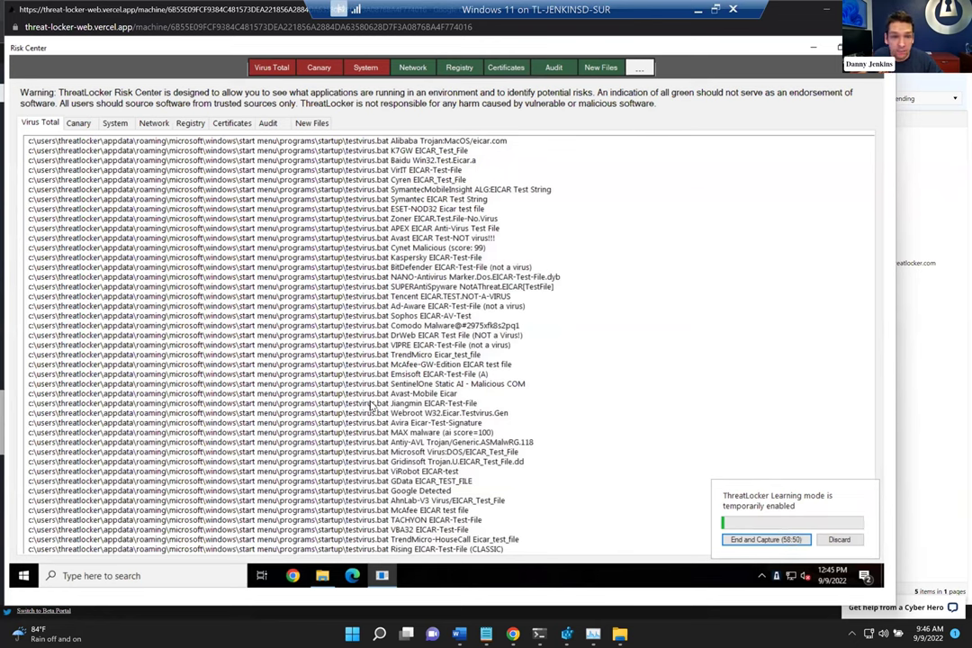
pyautogui.scroll(4, 324, 311)
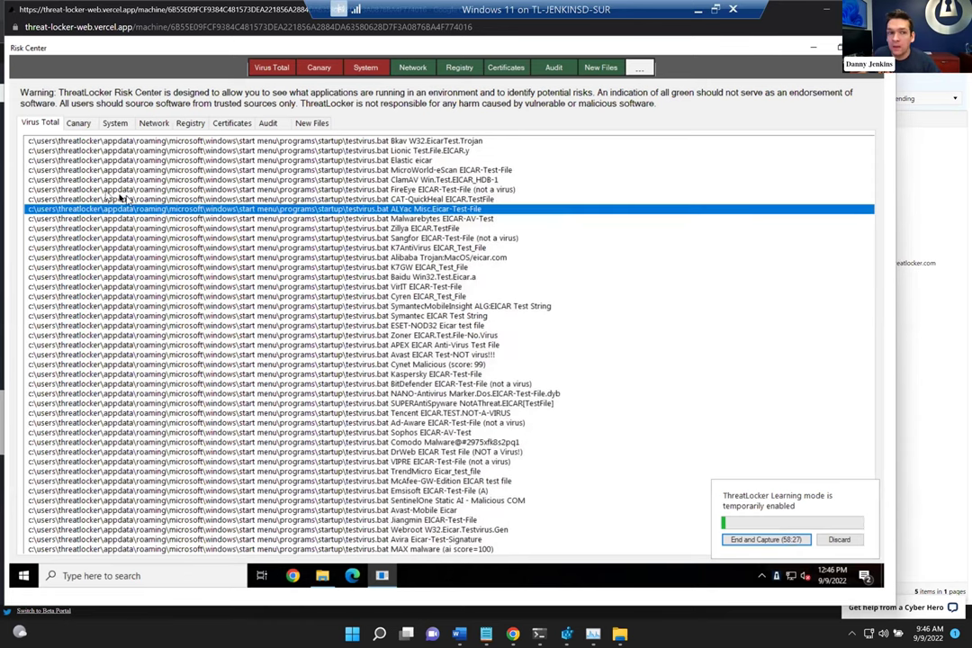
# Review the Risk Center's network connections, registry, certificate and audit records for the test run.
pyautogui.click(155, 124)
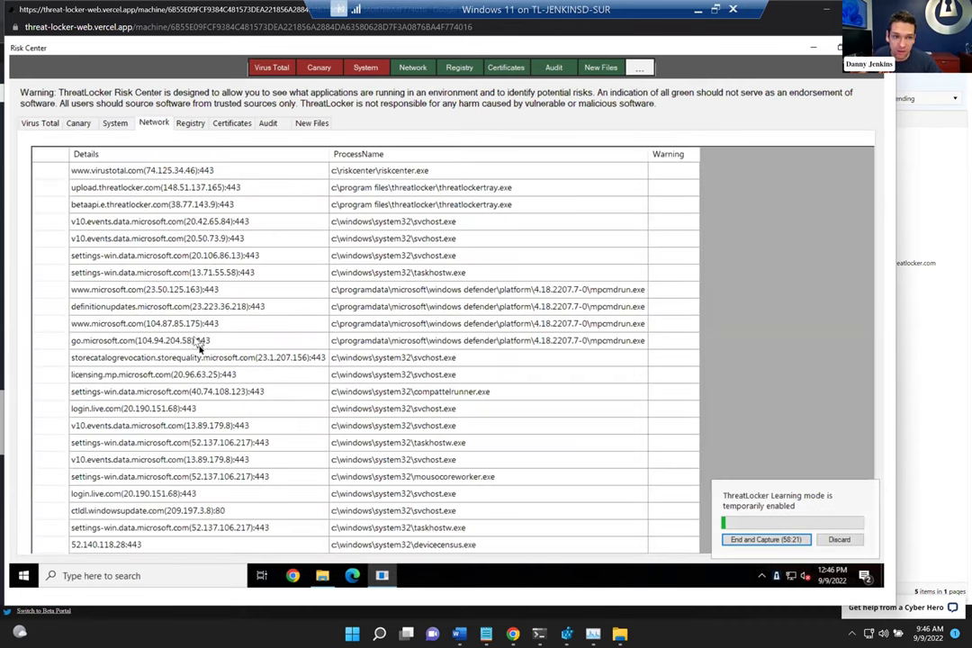
pyautogui.click(104, 170)
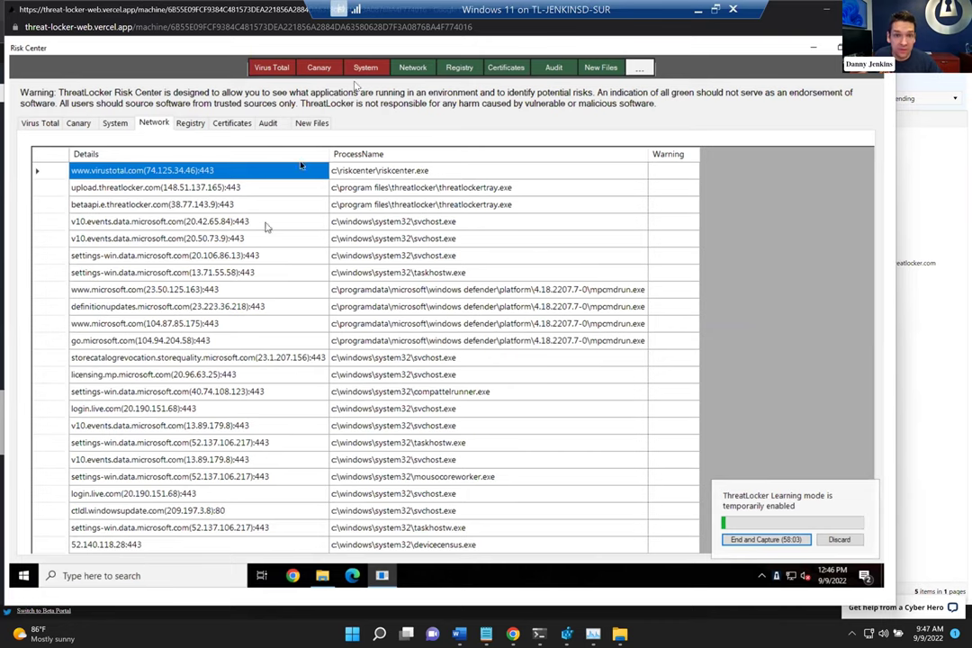
pyautogui.click(458, 68)
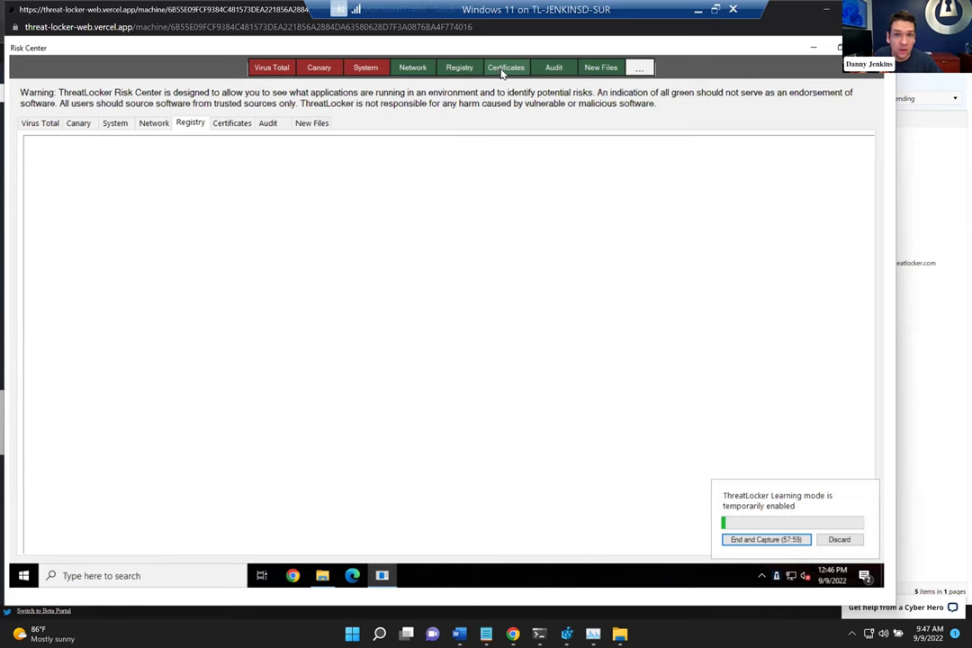
pyautogui.click(503, 70)
pyautogui.click(554, 69)
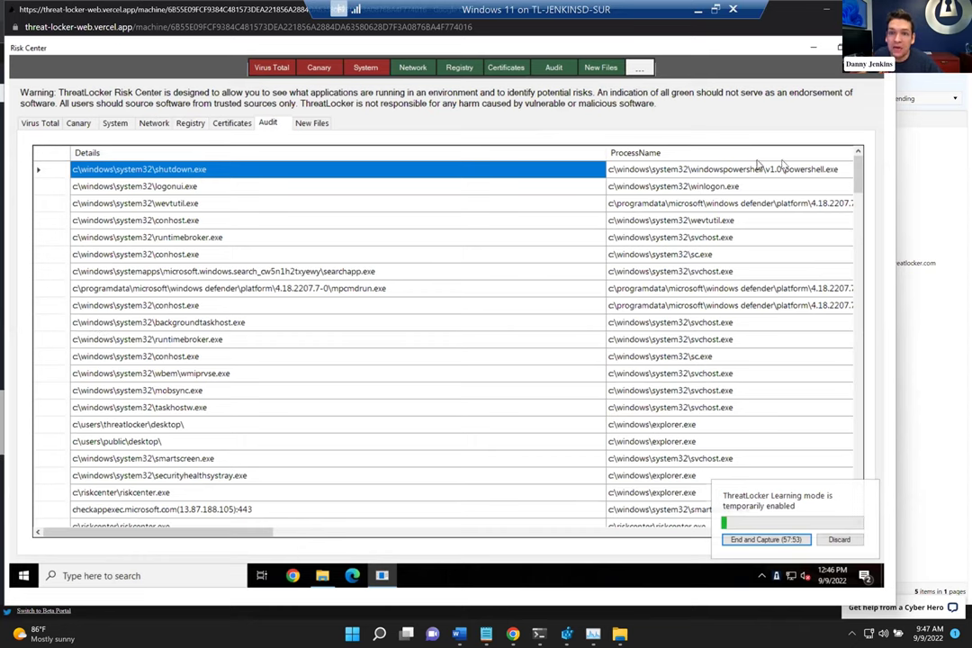
pyautogui.moveTo(852, 198); pyautogui.dragTo(846, 176)
# Examine the new files recorded during the test, including their creating processes, hashes and certificate details.
pyautogui.click(600, 67)
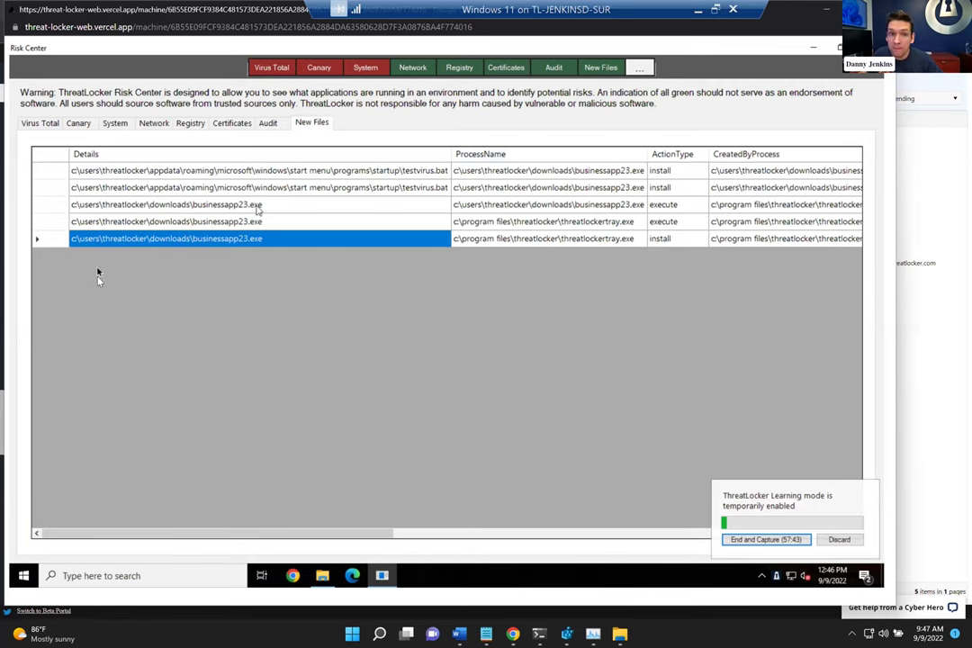
pyautogui.moveTo(224, 171); pyautogui.dragTo(234, 243)
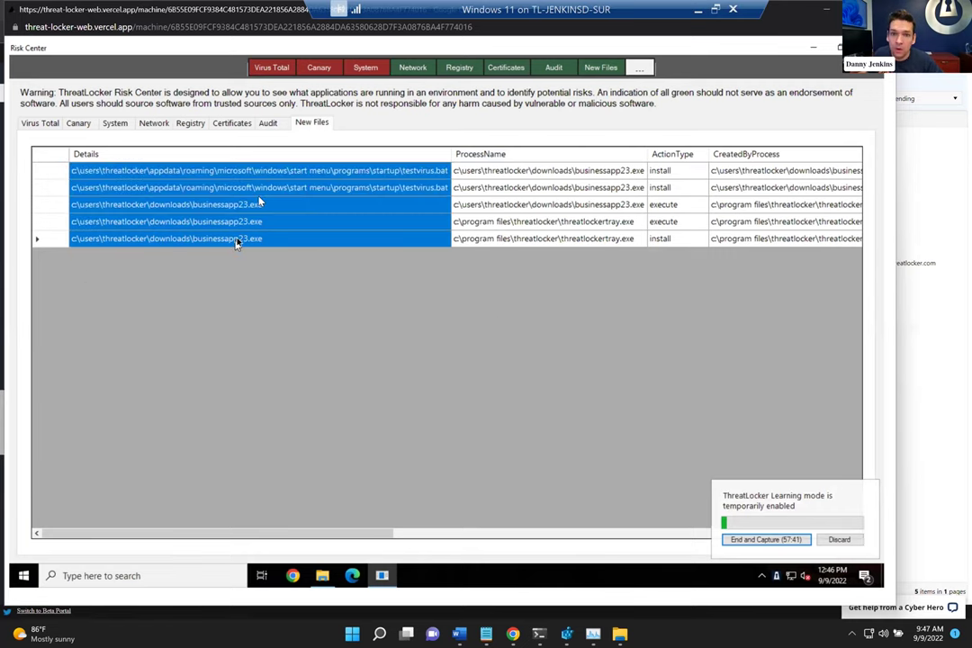
pyautogui.click(326, 190)
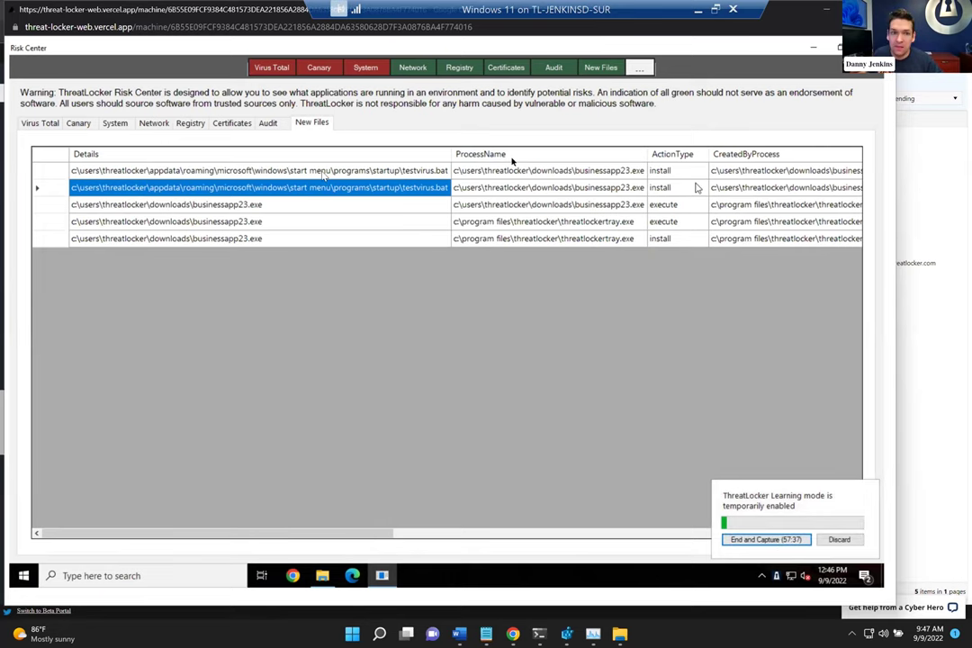
pyautogui.moveTo(341, 539); pyautogui.dragTo(518, 547)
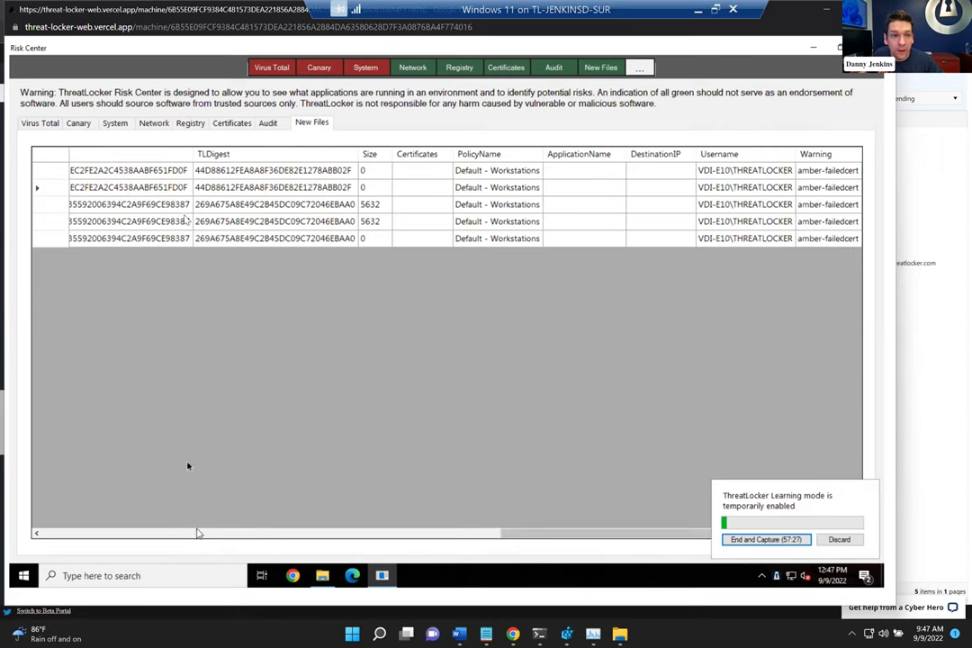
# Inspect the Canary file activity and the System startup changes attributed to businessapp23.exe.
pyautogui.click(76, 123)
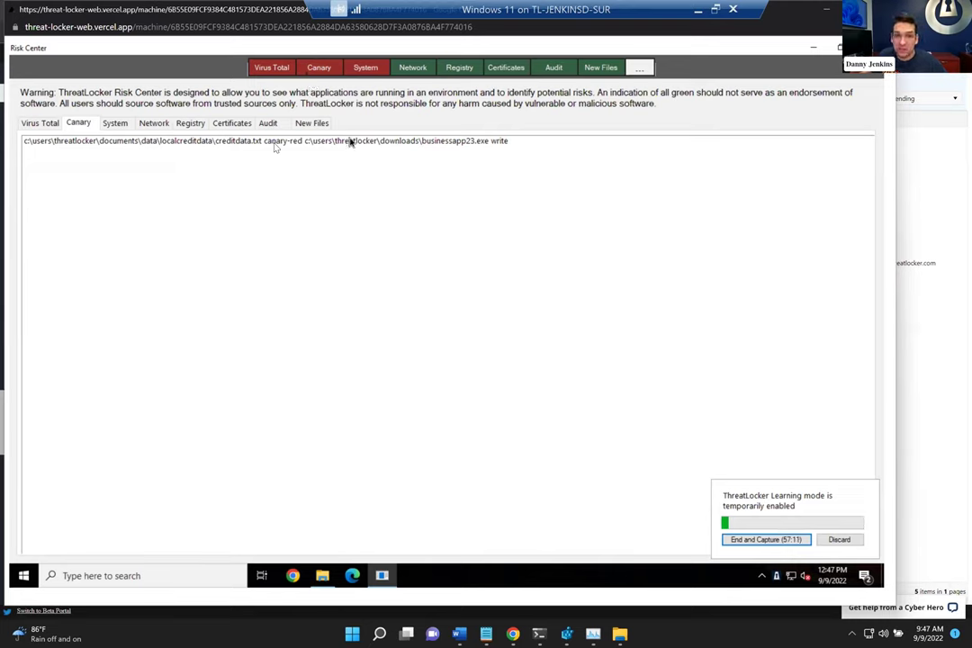
pyautogui.hotkey('ctrl', 'a')
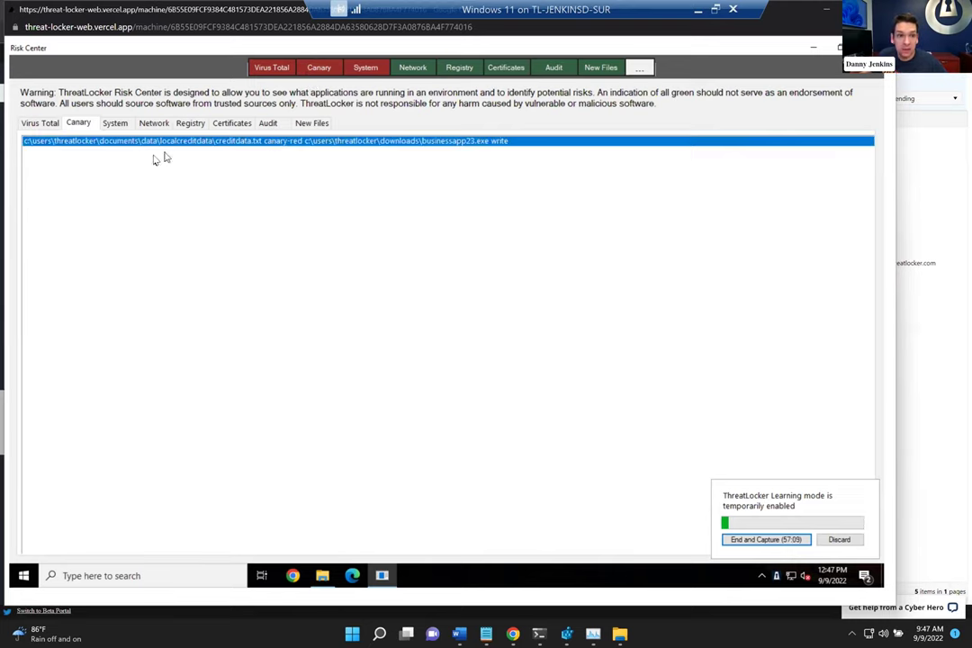
pyautogui.click(114, 126)
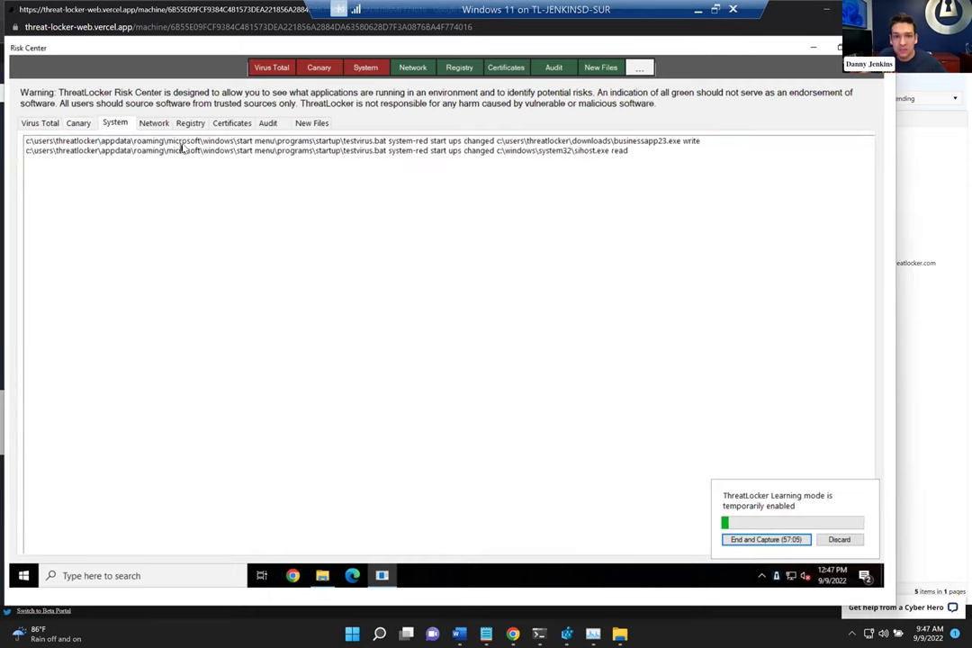
pyautogui.click(181, 146)
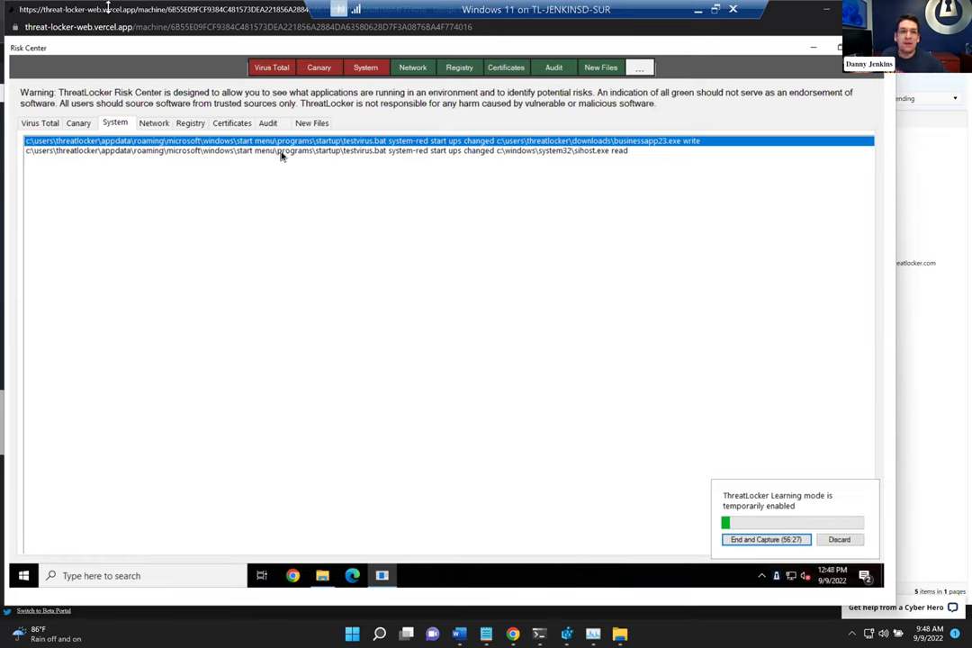
# Discard the testing environment's learning session and close the VDI window.
pyautogui.click(841, 540)
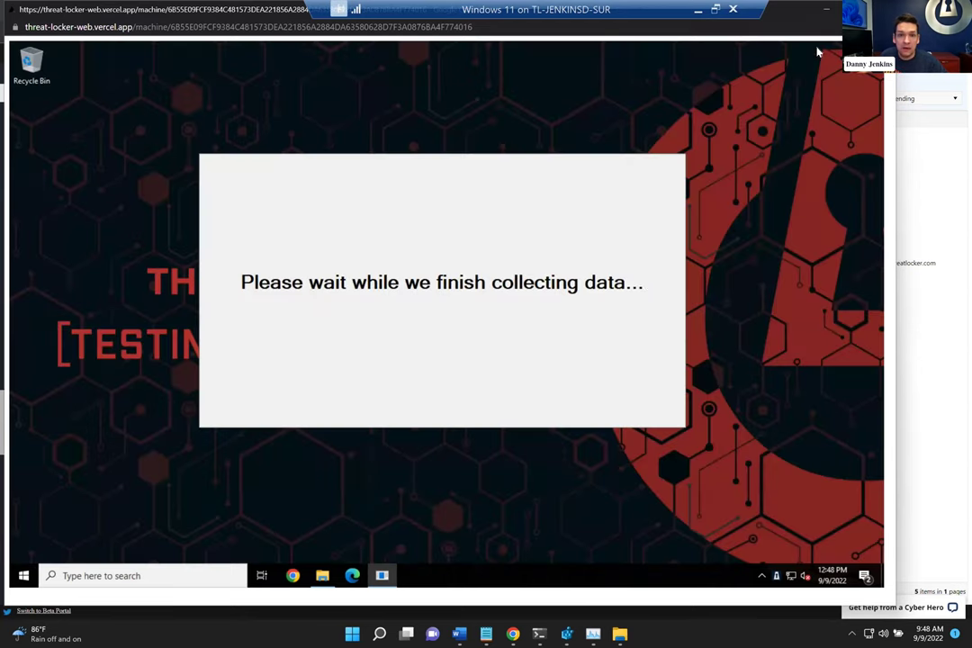
pyautogui.click(815, 48)
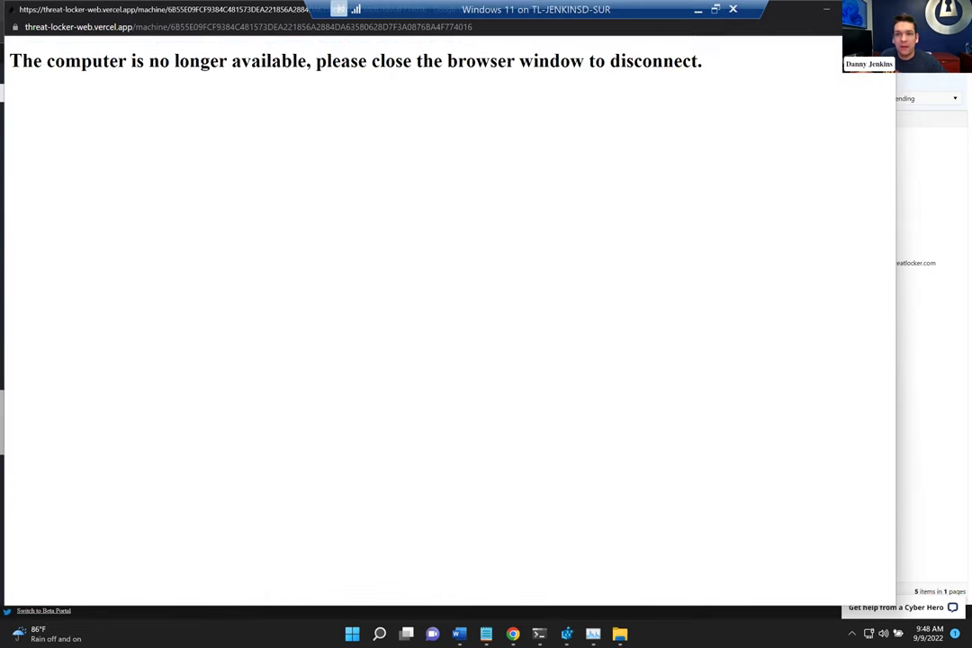
pyautogui.hotkey('ctrl', 'w')
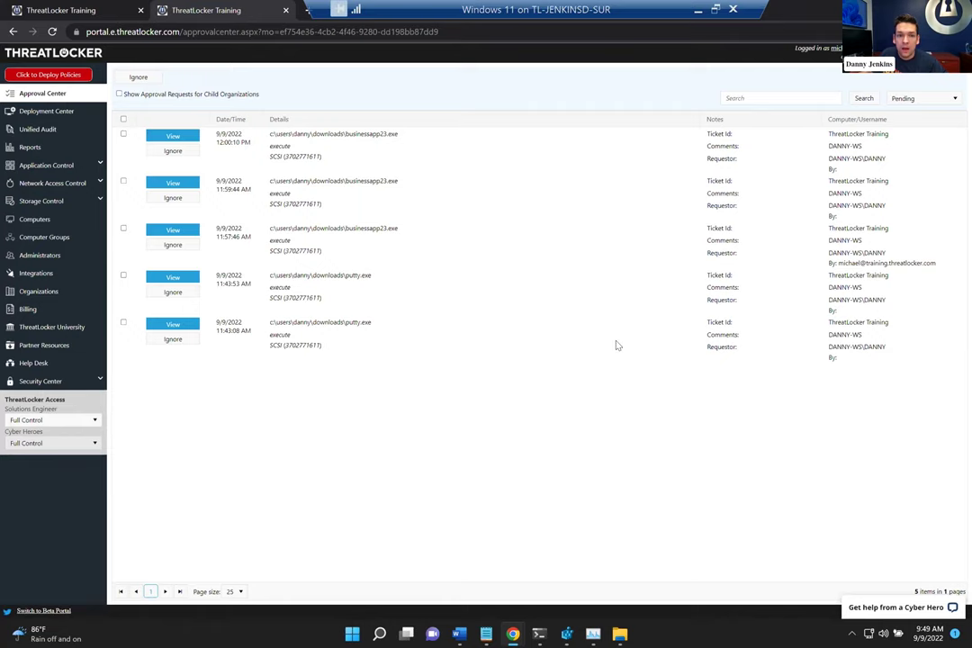
# Take the virtual machine out of full screen to switch to the New Features presentation in Google Slides.
pyautogui.click(717, 10)
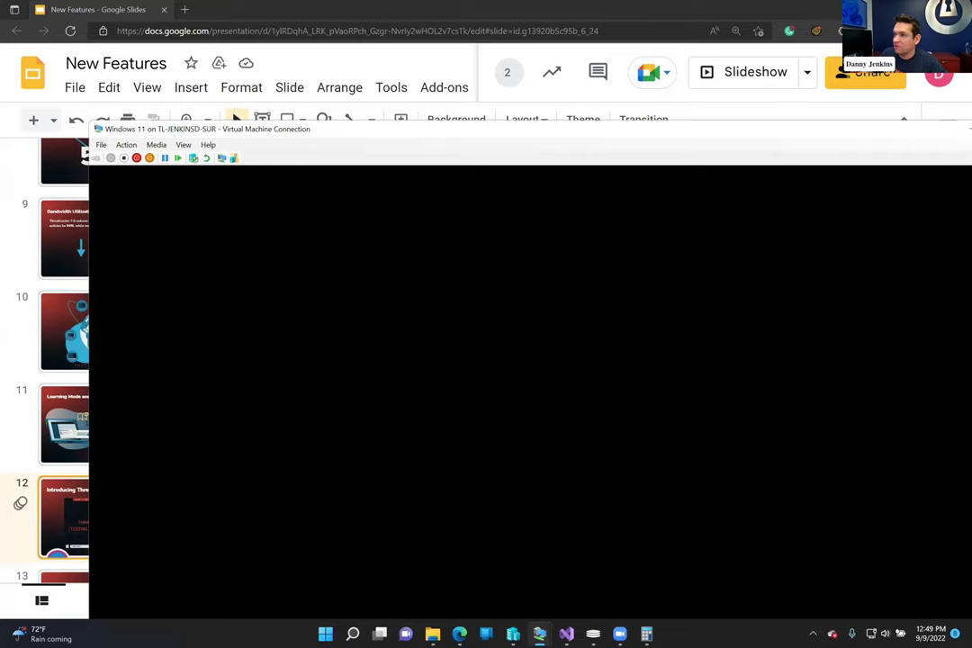
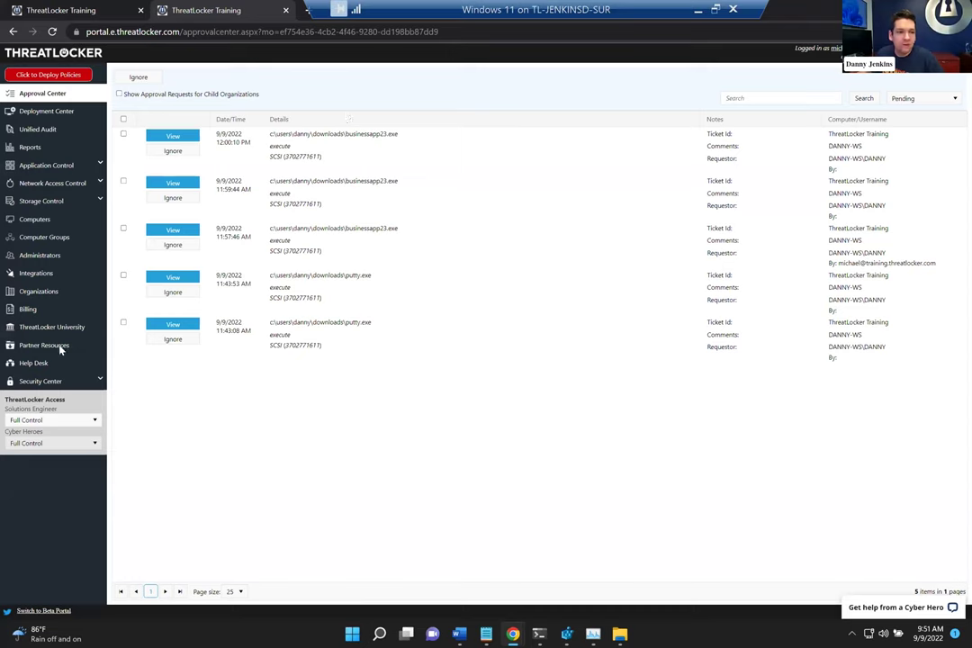
# Open the Help Desk and view the new ticket form, closing it without submitting a ticket.
pyautogui.click(22, 380)
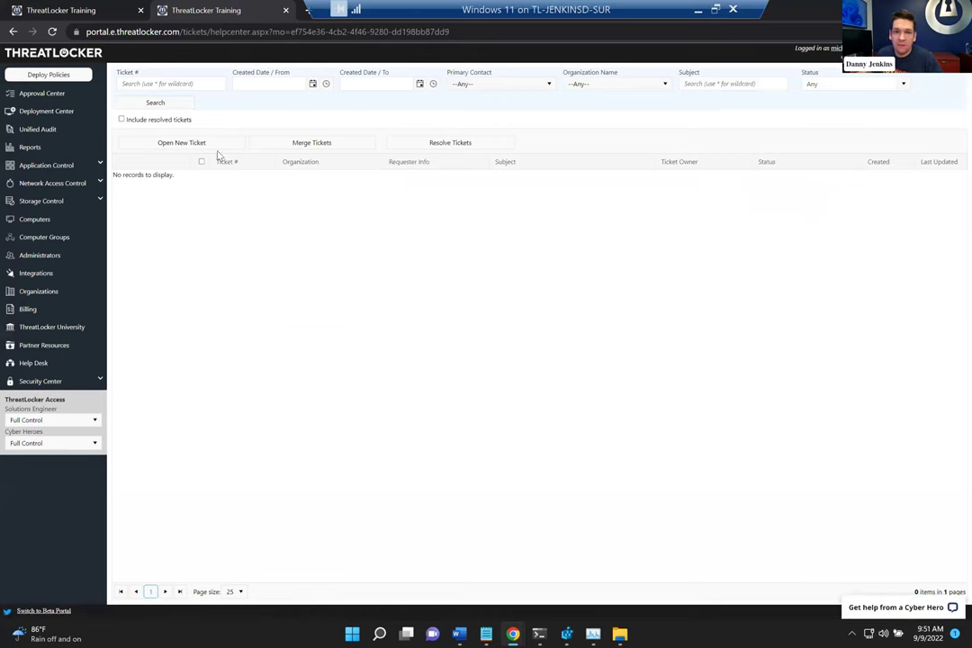
pyautogui.click(190, 144)
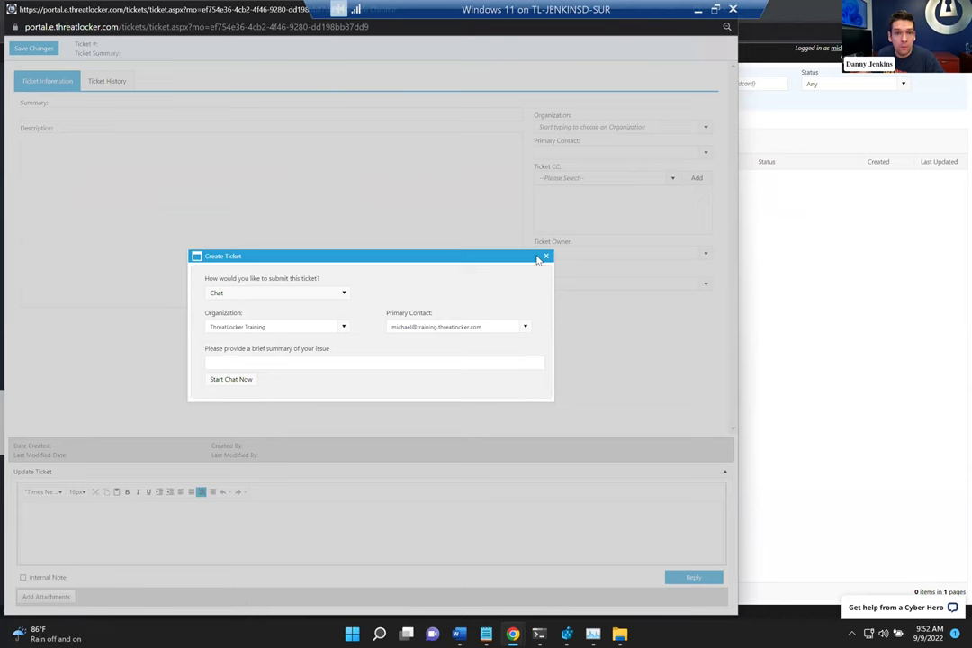
pyautogui.hotkey('ctrl', 'w')
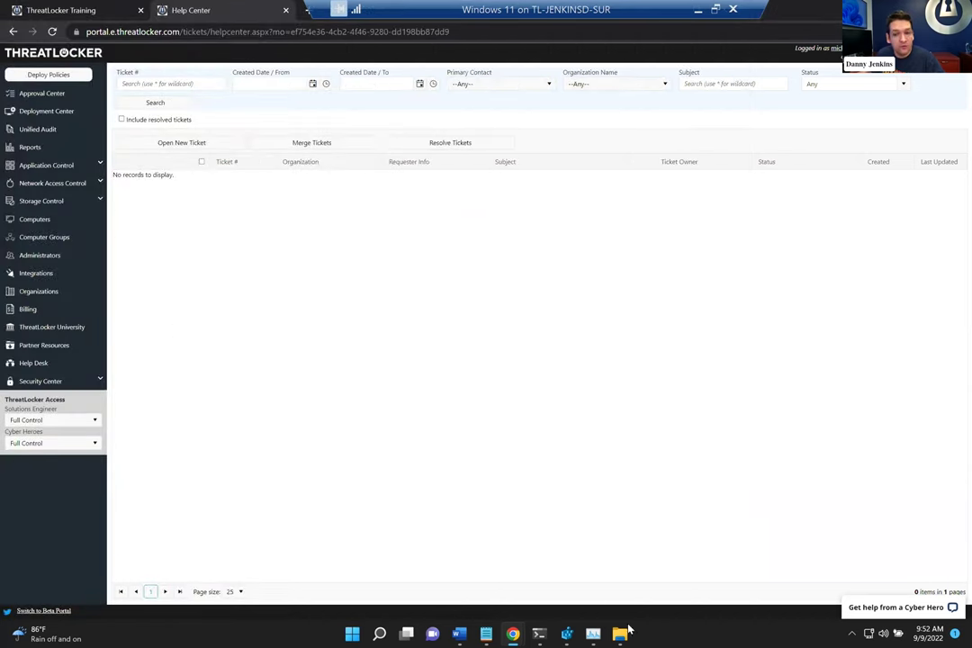
# Open the Approval Center and view the newest pending businessapp23.exe request, closing it without saving a decision.
pyautogui.click(853, 632)
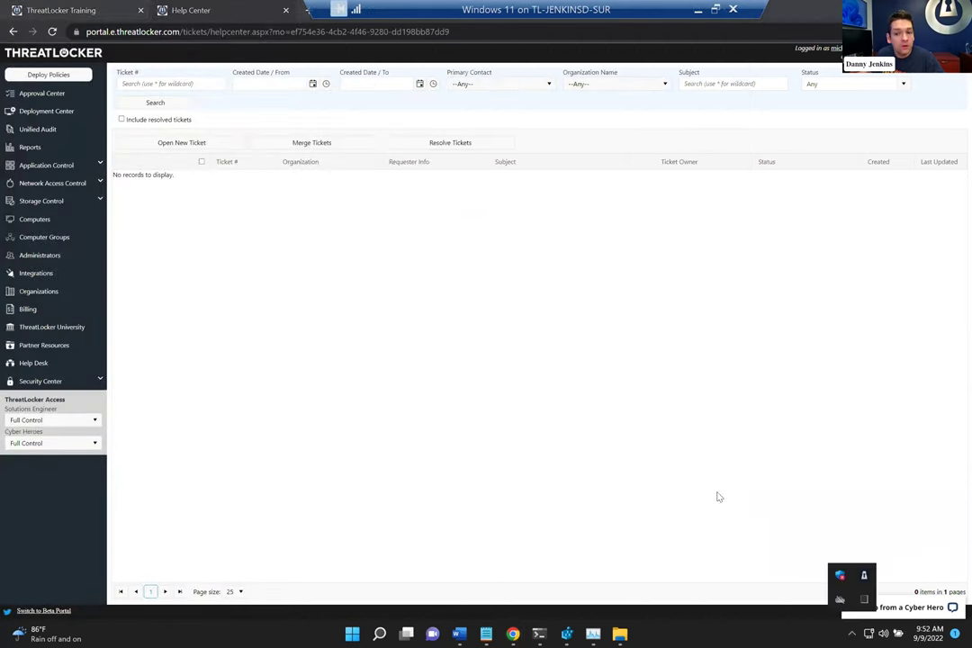
pyautogui.click(41, 96)
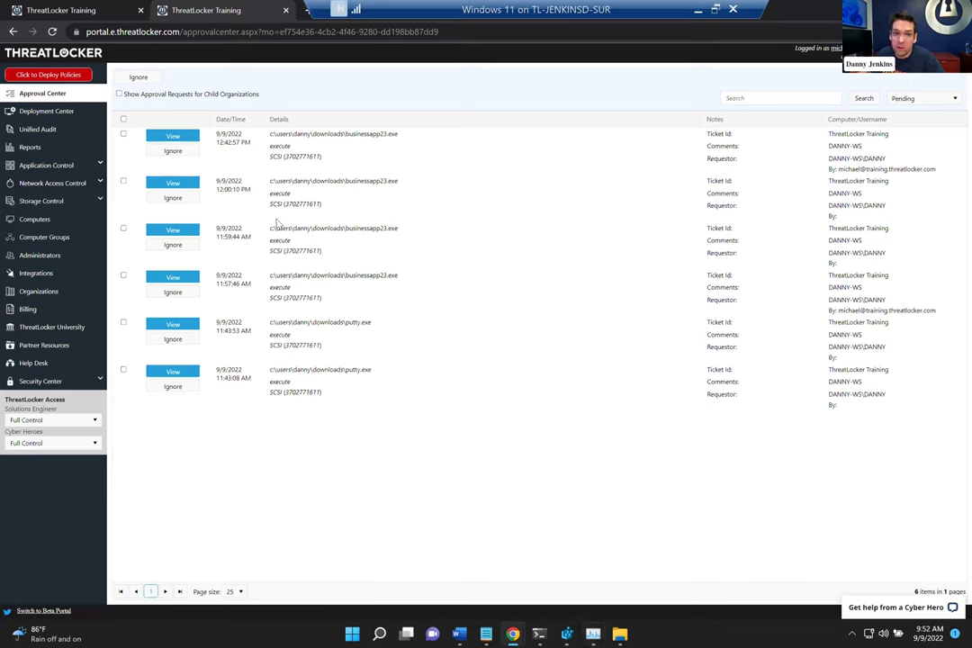
pyautogui.moveTo(410, 230); pyautogui.dragTo(336, 230)
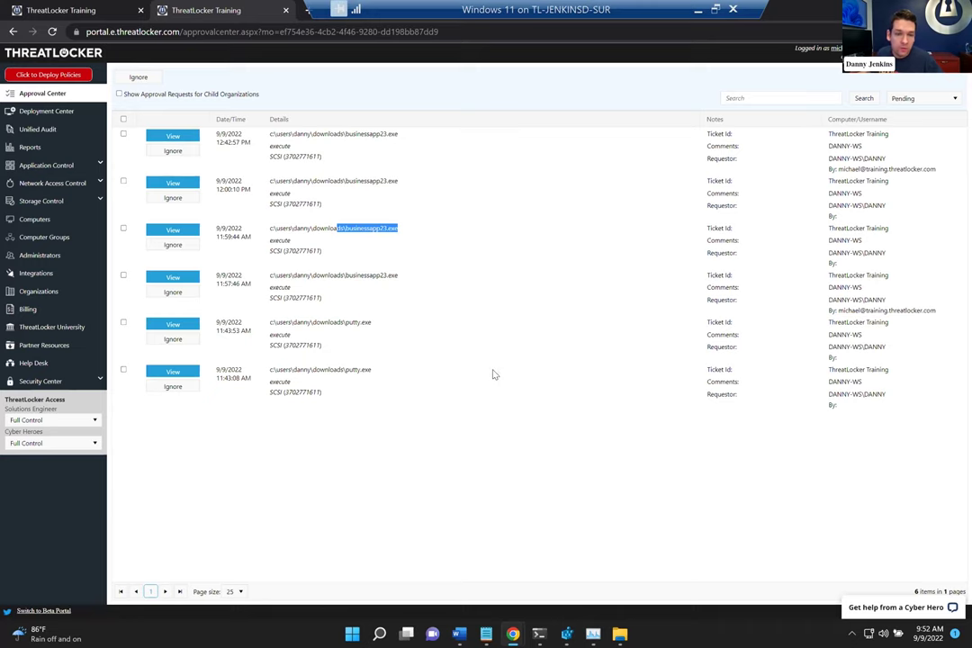
pyautogui.click(185, 137)
pyautogui.moveTo(122, 13); pyautogui.dragTo(258, 18)
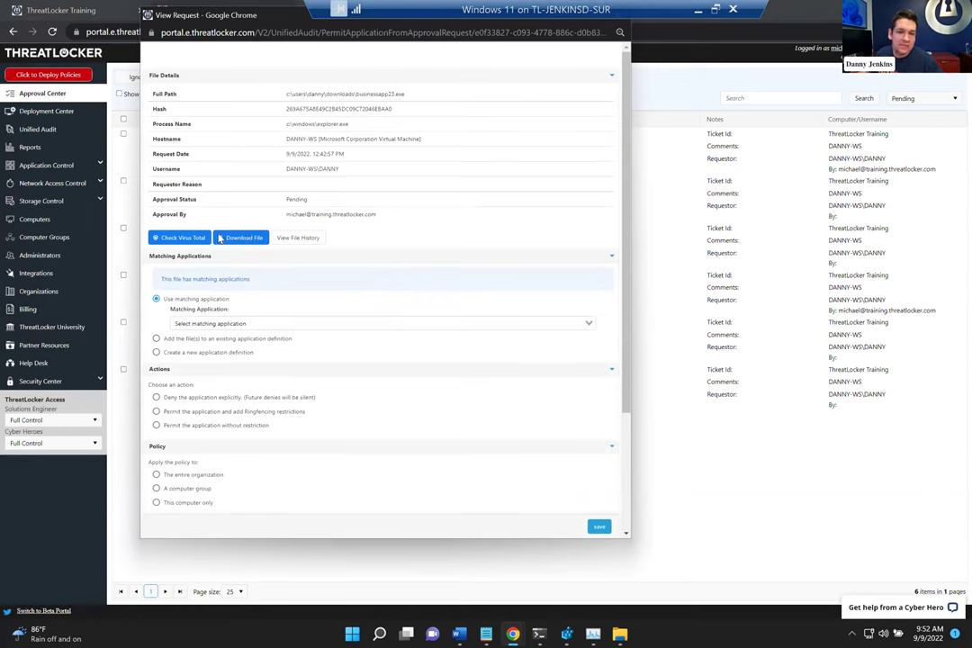
pyautogui.moveTo(177, 19); pyautogui.dragTo(167, 50)
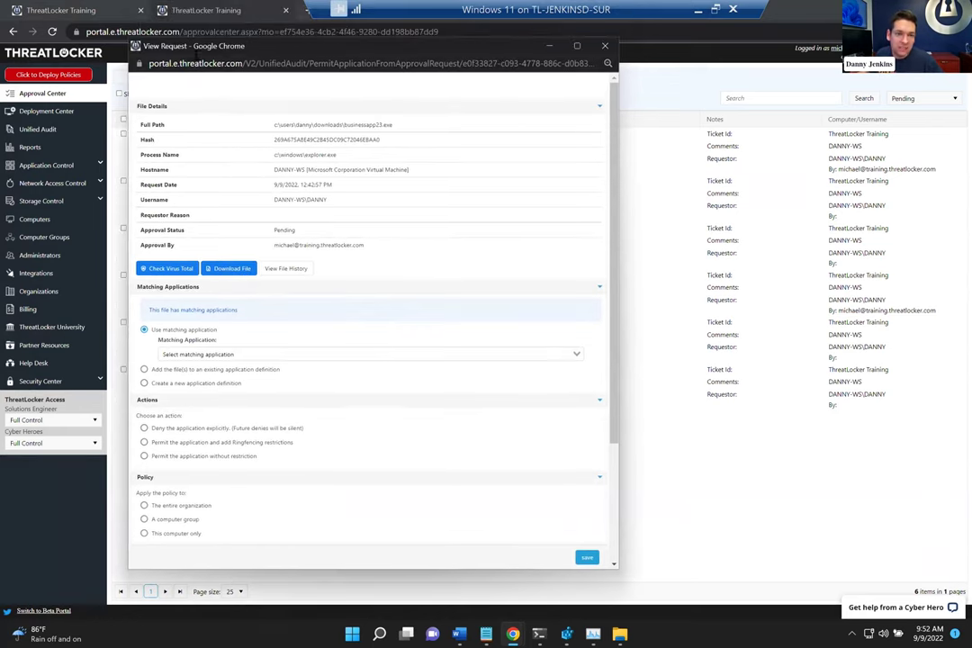
pyautogui.click(605, 46)
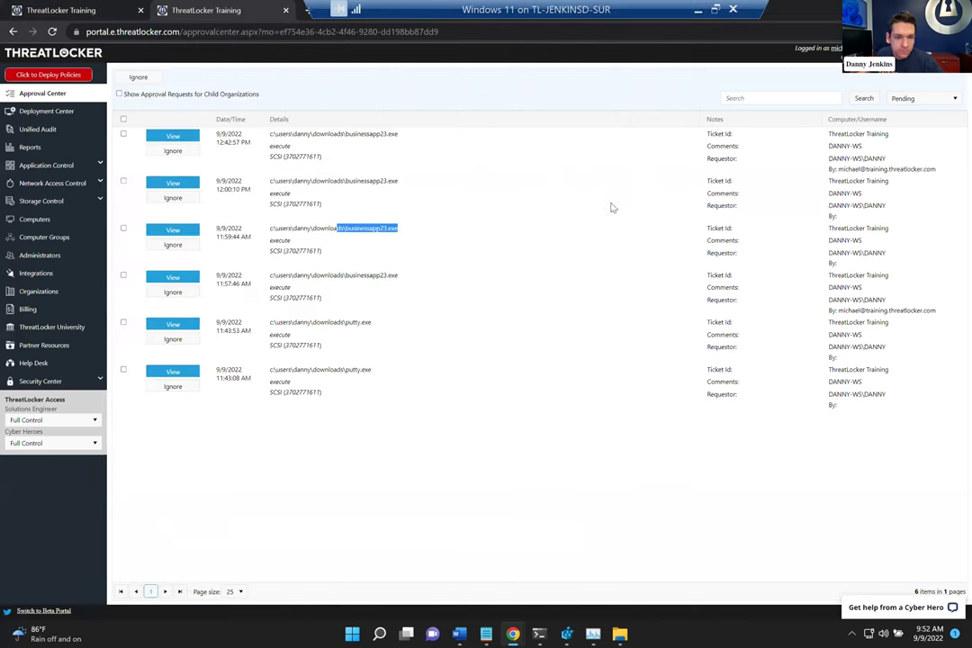
# View the newest businessapp23.exe request's rule options for creating a new application definition, leaving the request unsaved.
pyautogui.click(202, 414)
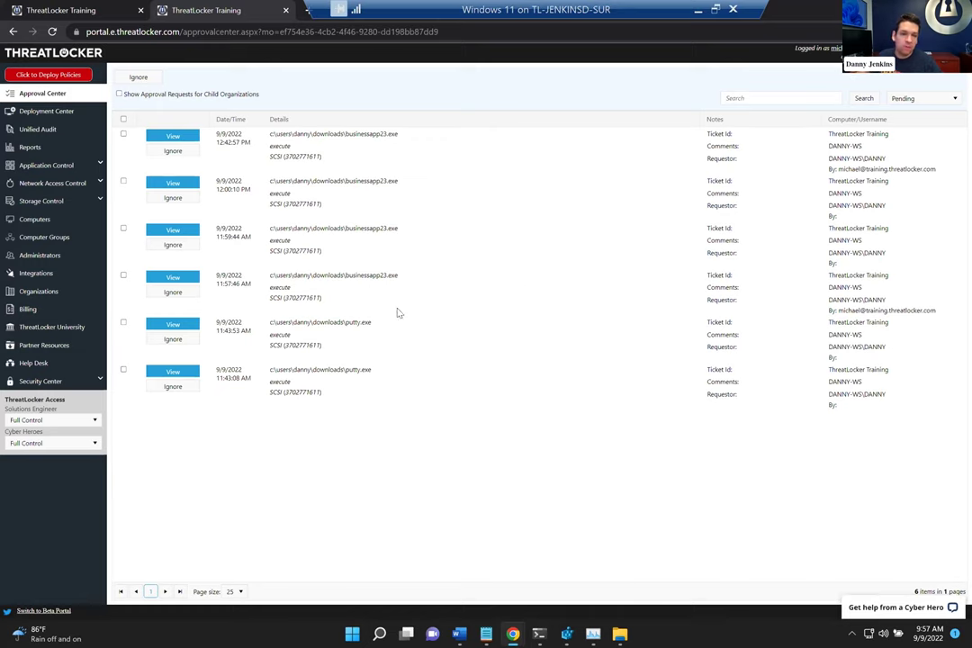
pyautogui.click(173, 136)
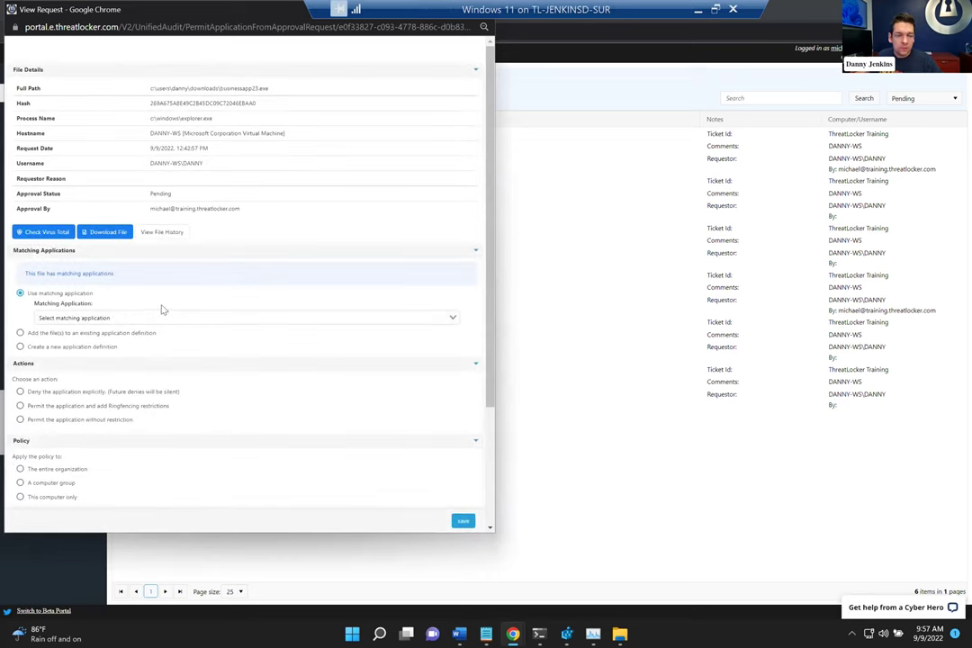
pyautogui.click(59, 348)
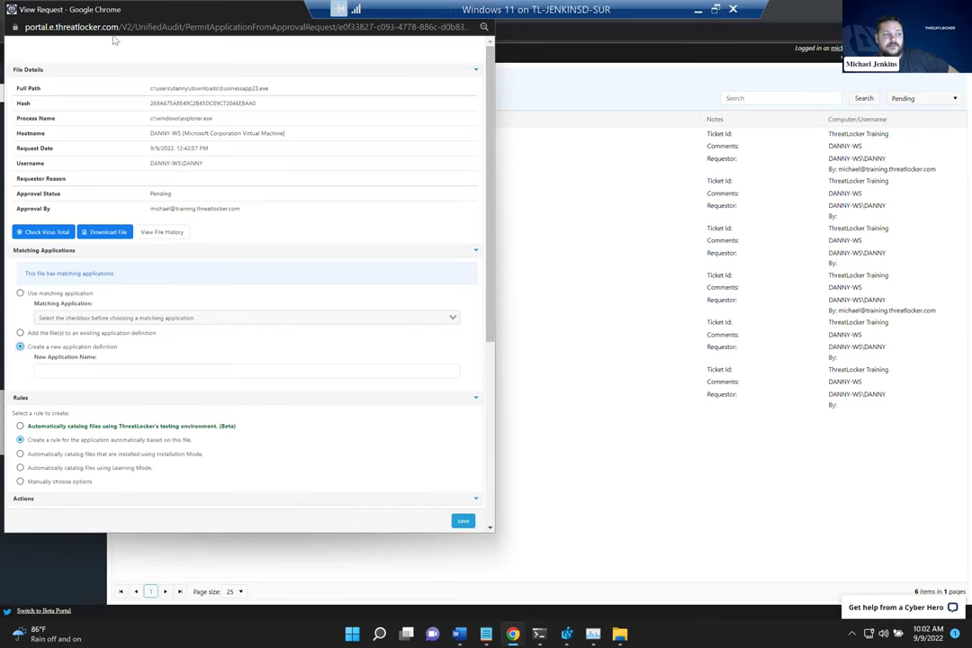
pyautogui.moveTo(140, 9); pyautogui.dragTo(147, 16)
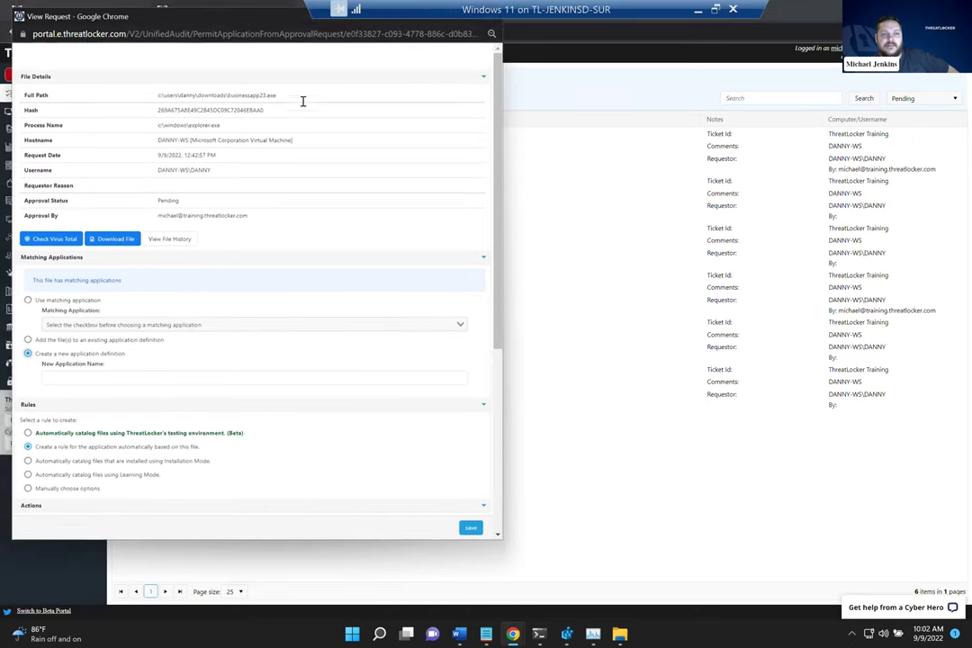
pyautogui.click(628, 103)
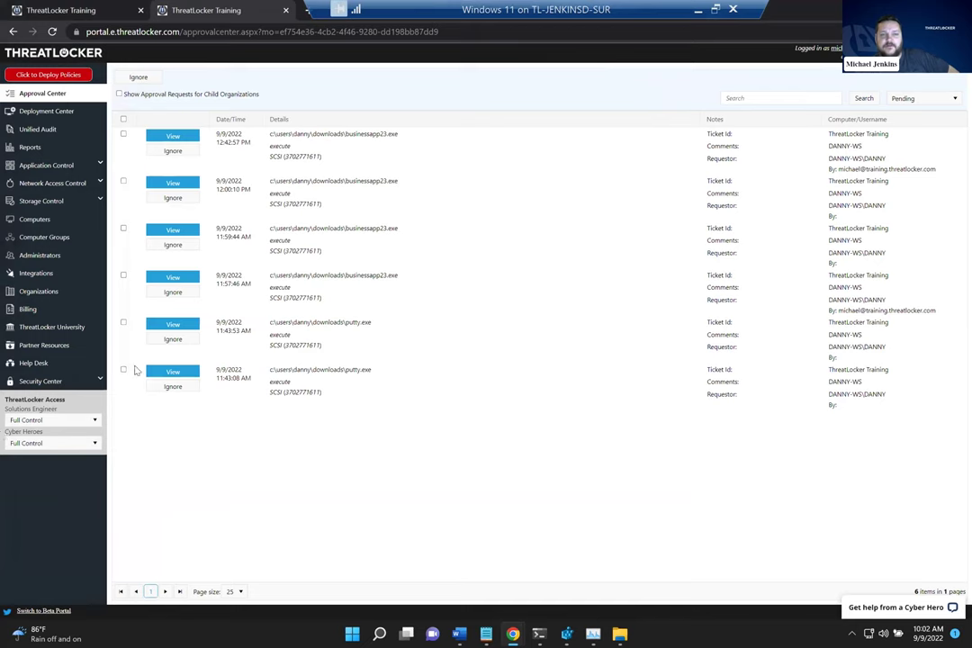
# View the ThreatLocker University account sign-up form and close it without creating an account.
pyautogui.click(54, 332)
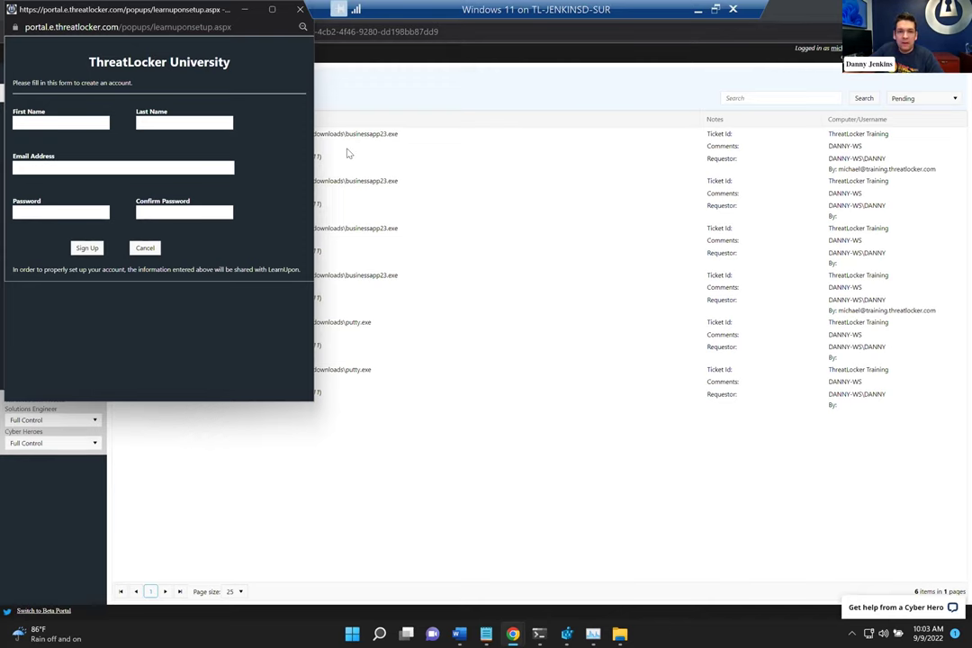
pyautogui.moveTo(228, 7); pyautogui.dragTo(243, 114)
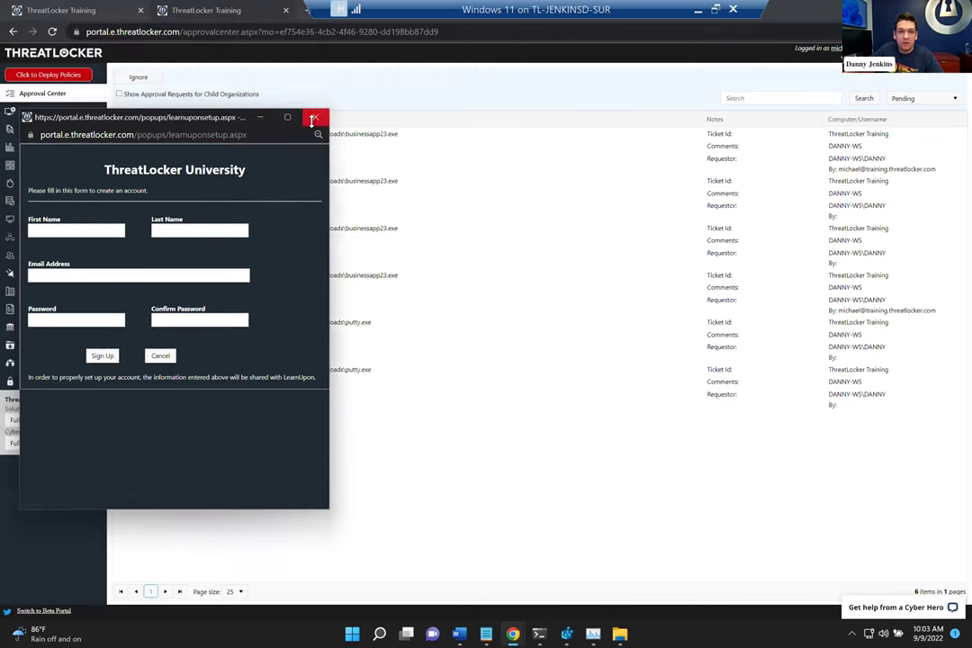
pyautogui.click(313, 118)
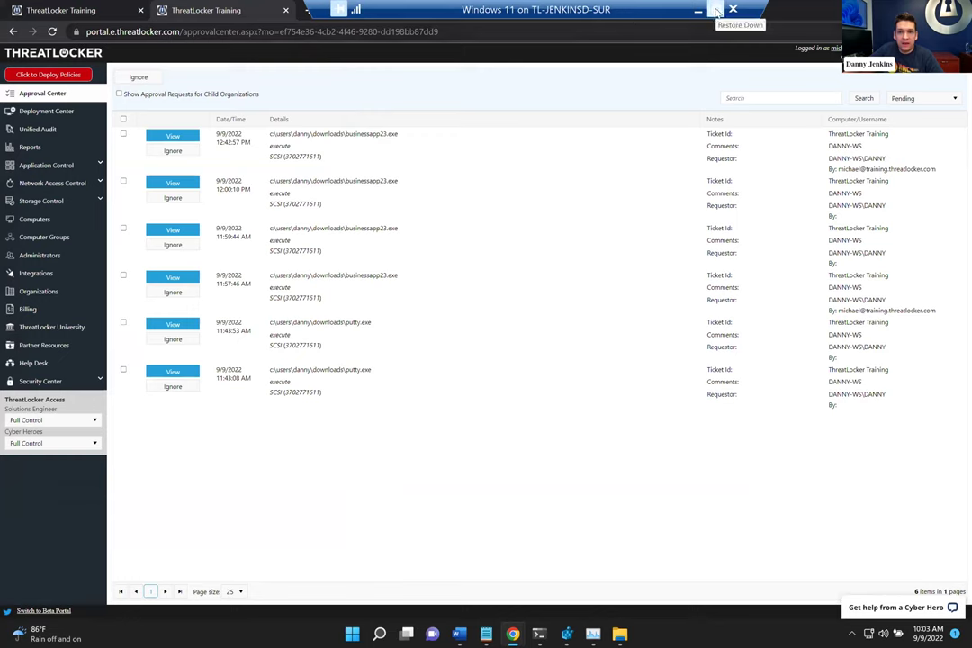